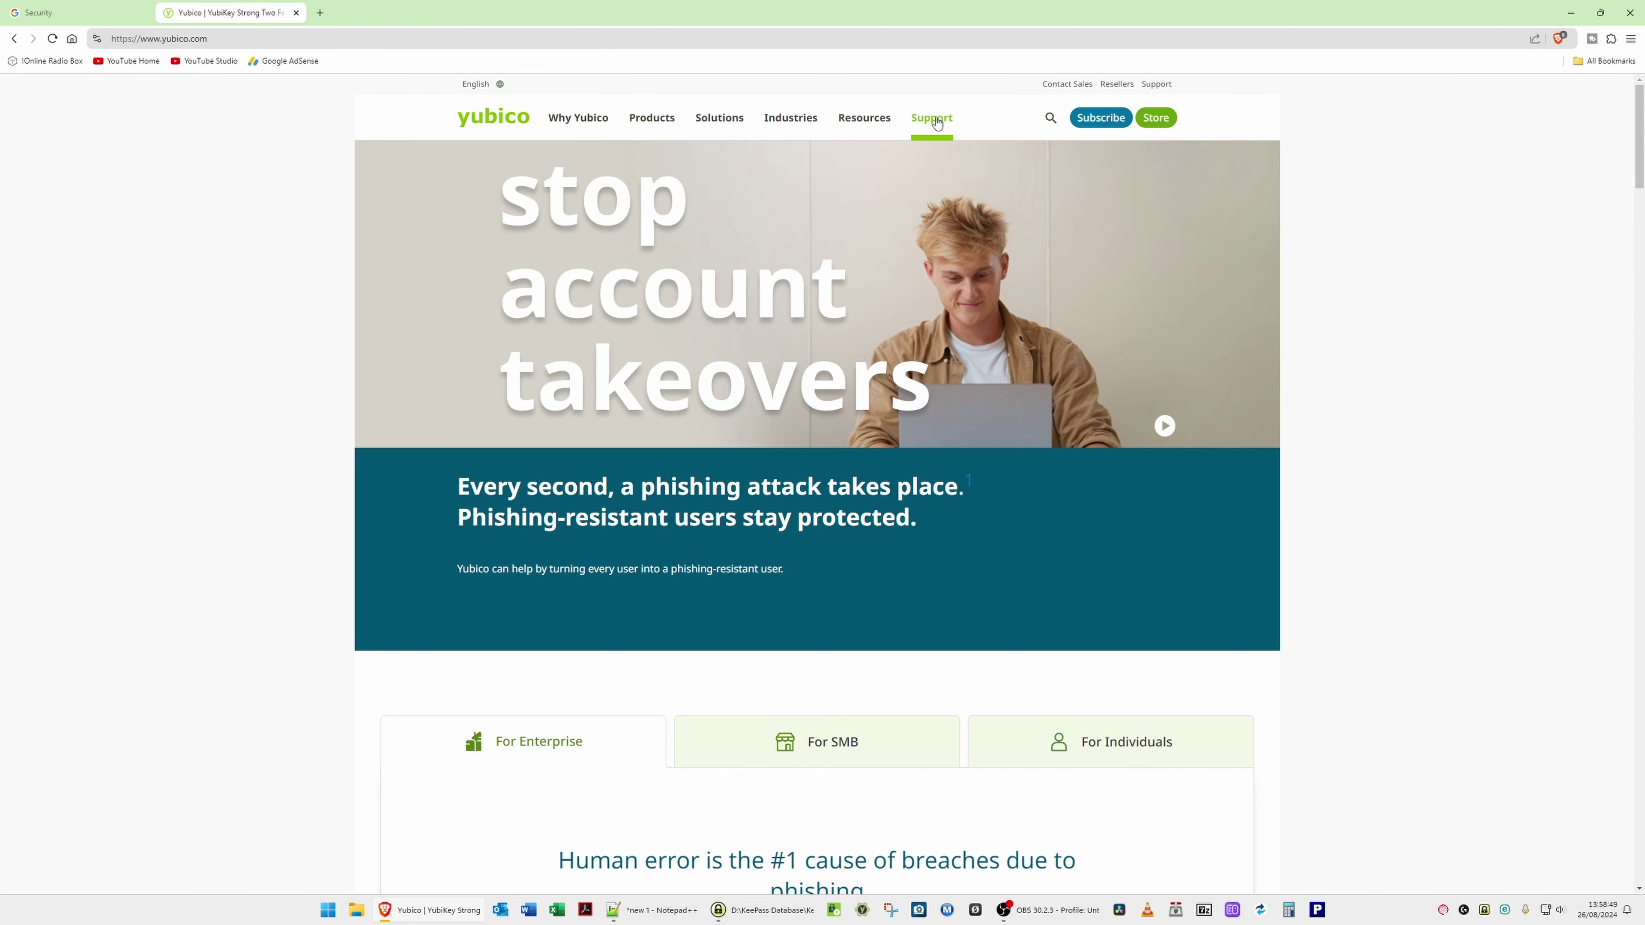
# Step: Open the Downloads page from the Support menu on Yubico's website
pyautogui.moveTo(936, 123)
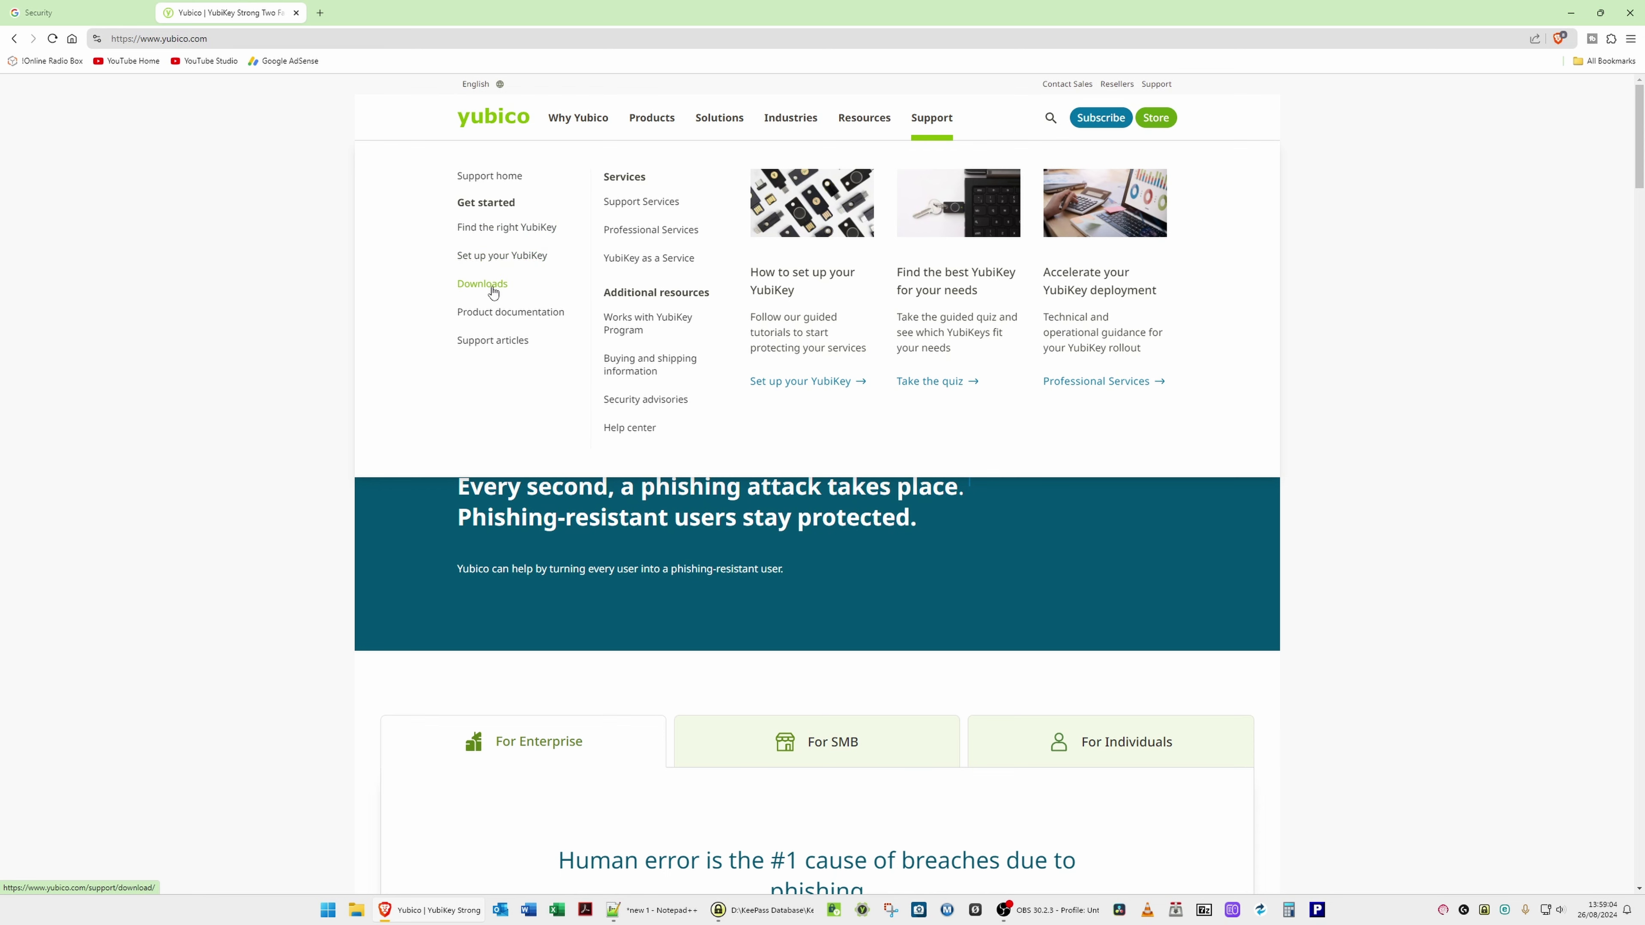
pyautogui.click(478, 289)
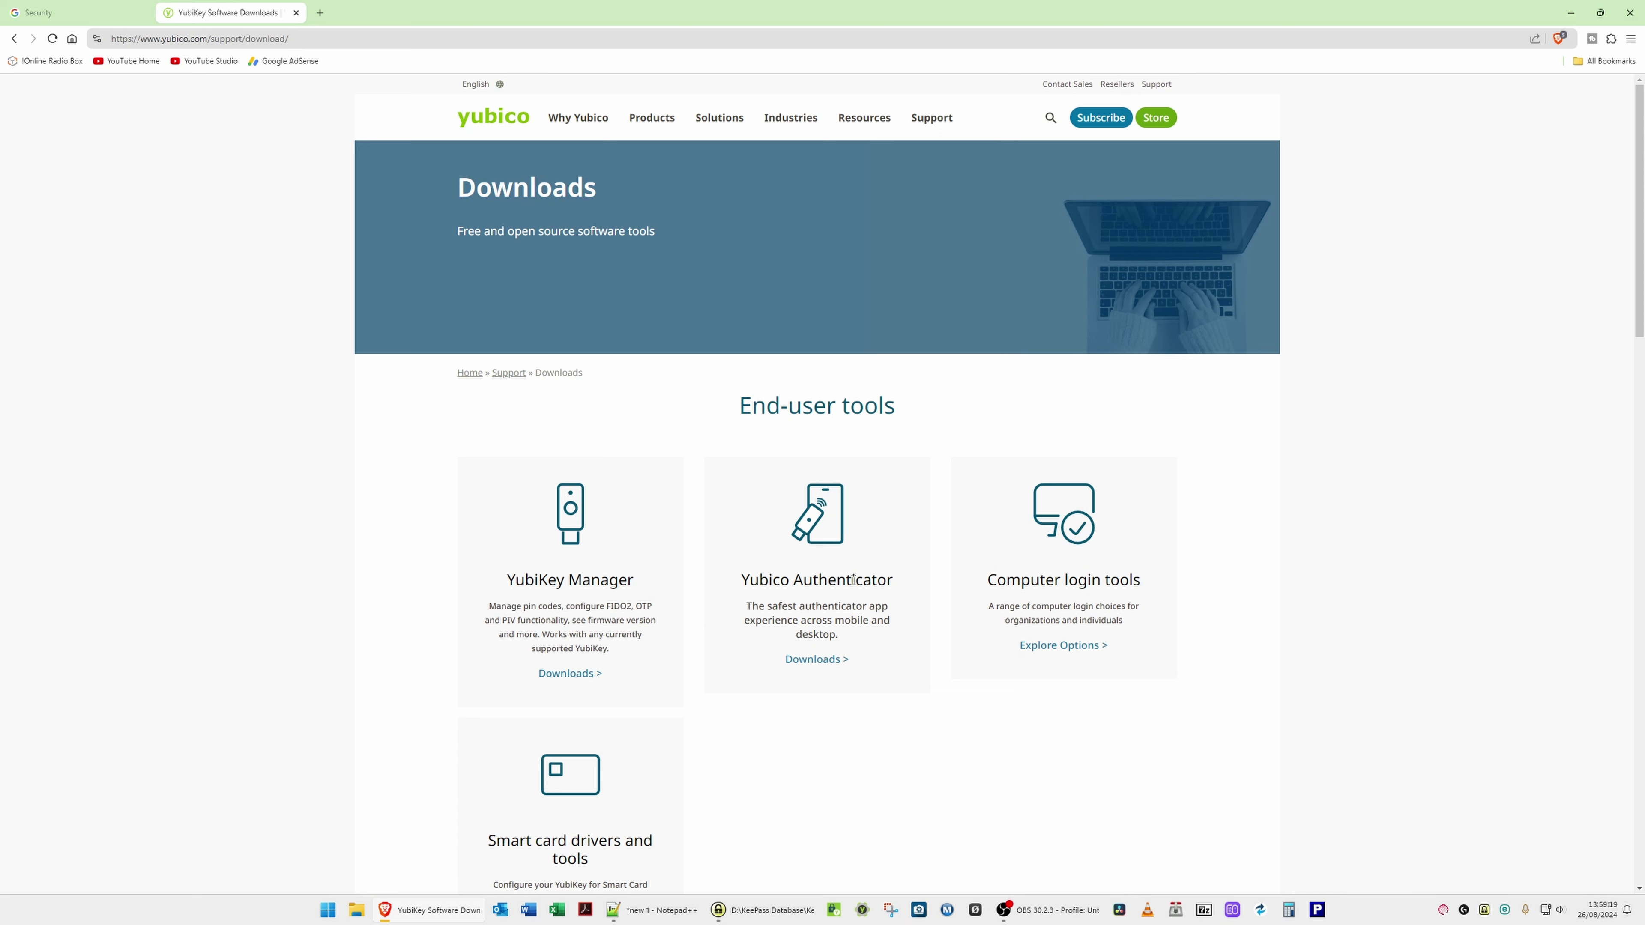
# Step: Open the Yubico Authenticator product page and scroll down to its desktop download options
pyautogui.click(819, 662)
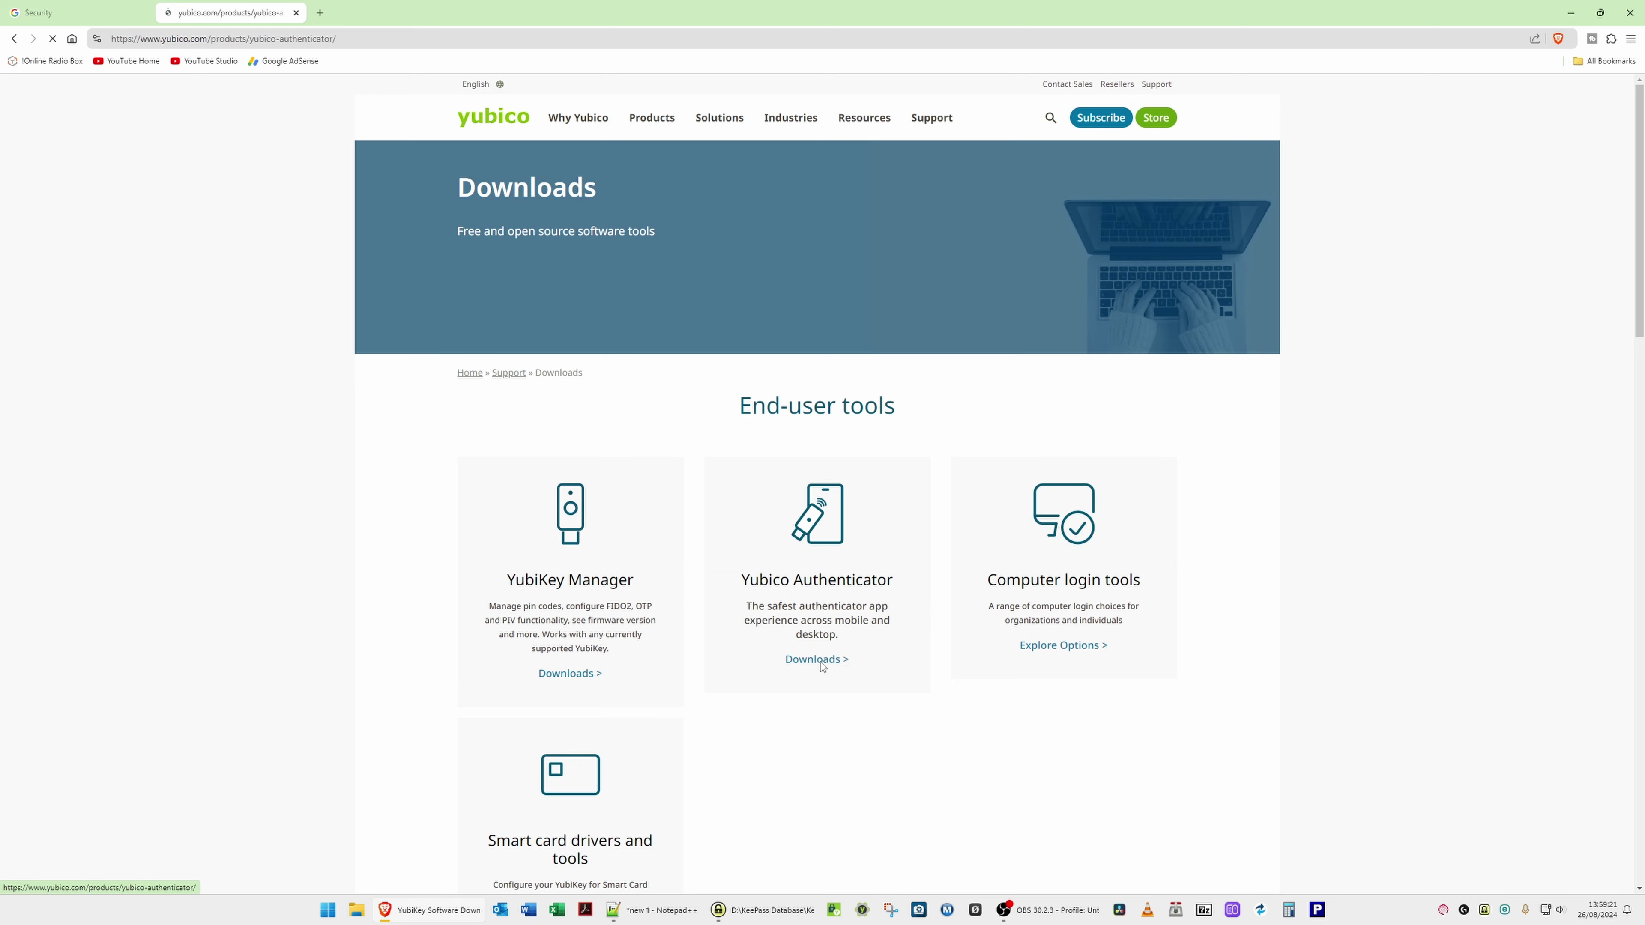
pyautogui.scroll(-12, 1236, 570)
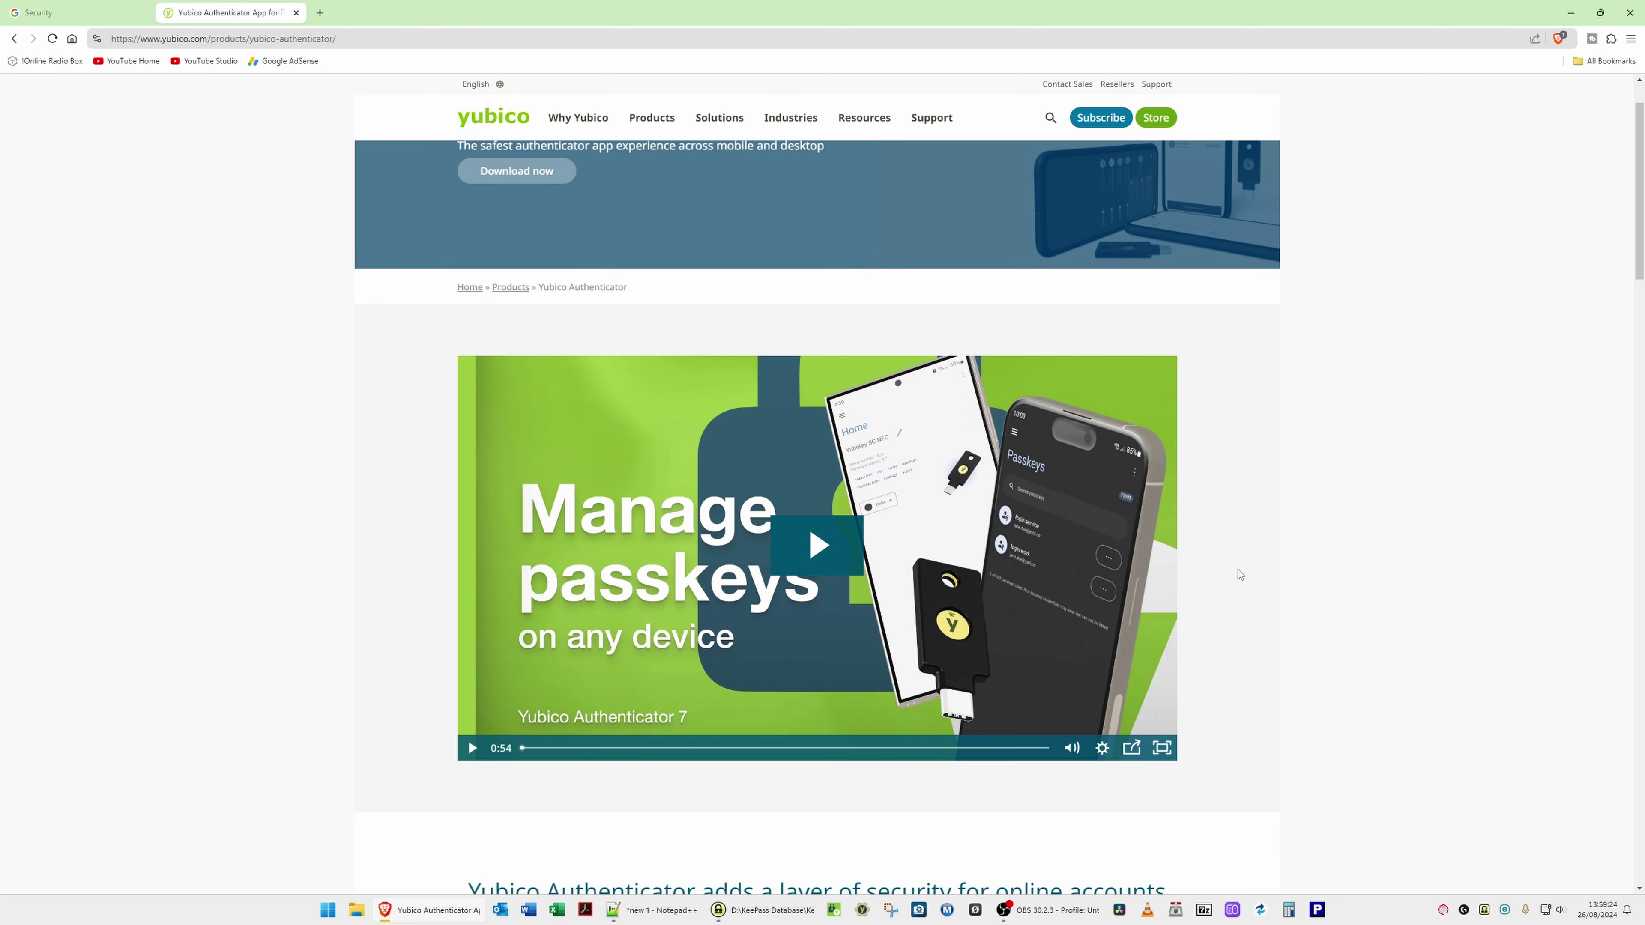
pyautogui.scroll(-15, 1239, 575)
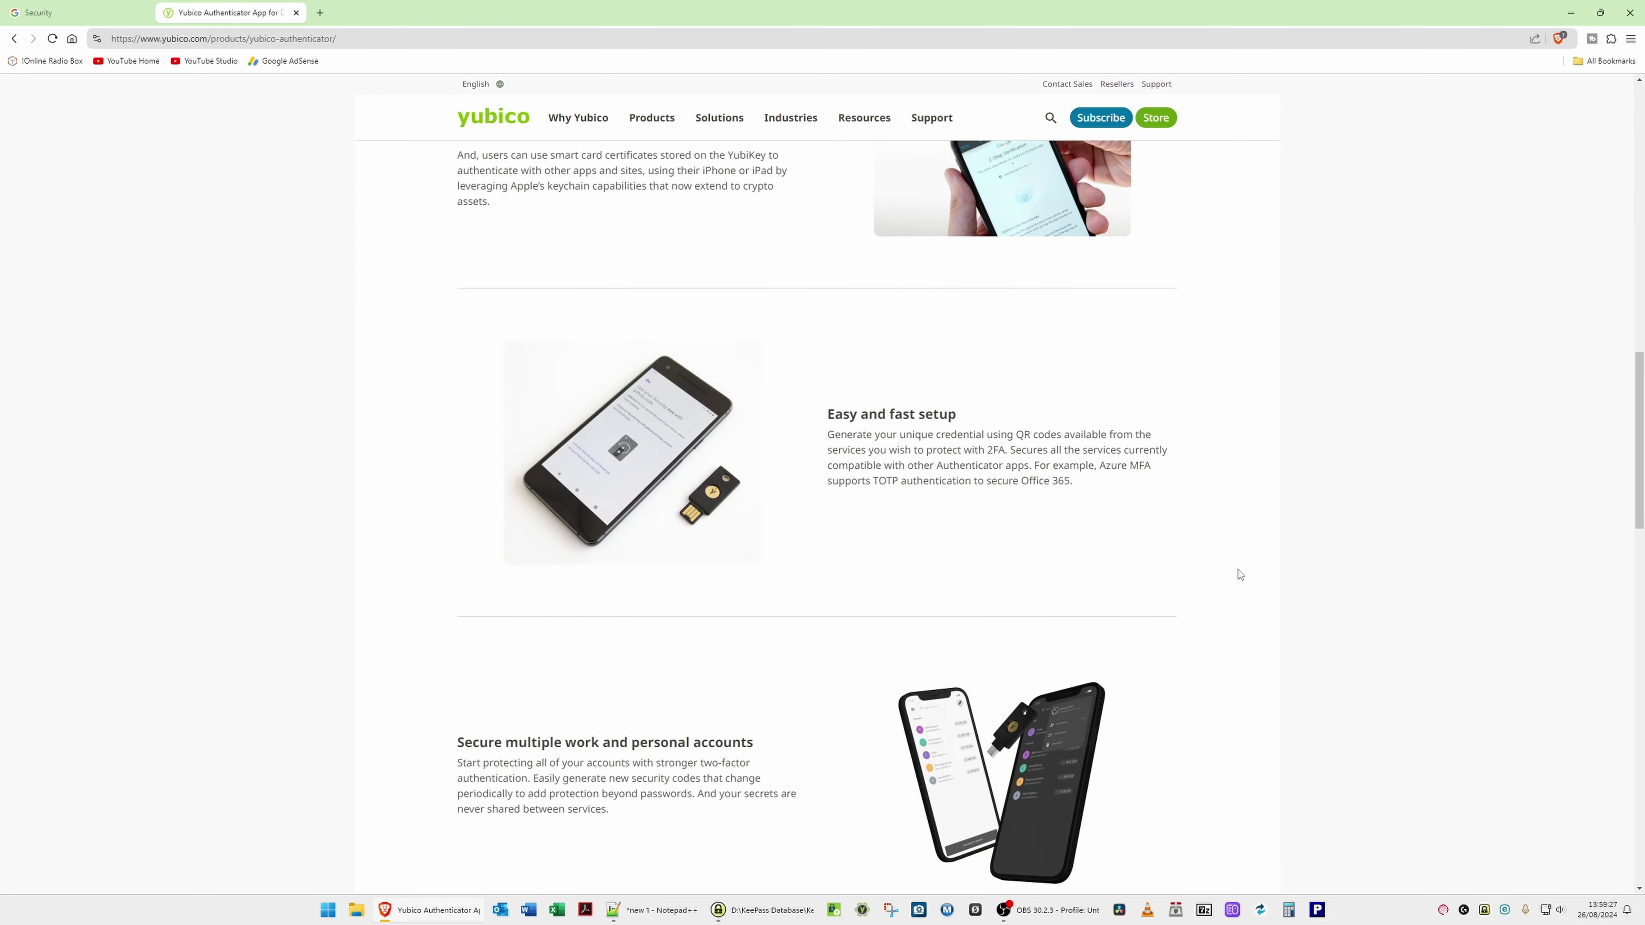
pyautogui.scroll(-5, 1240, 576)
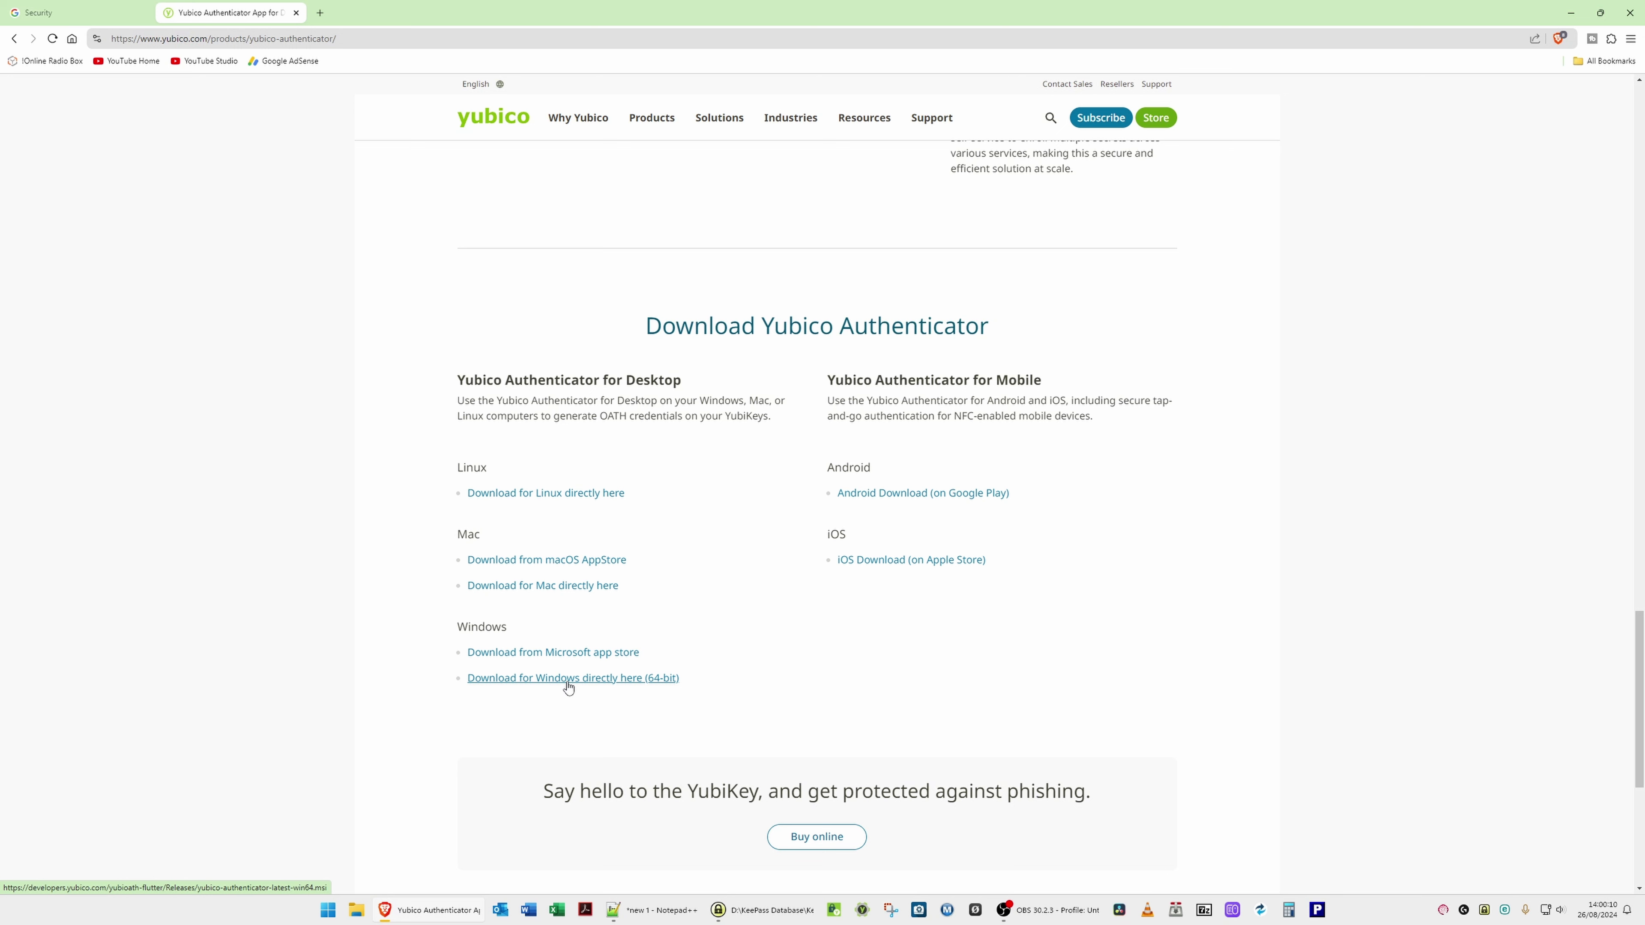
# Step: Save the 64-bit Windows installer yubico-authenticator-7.0.0-win64.msi to the Downloads folder
pyautogui.click(665, 679)
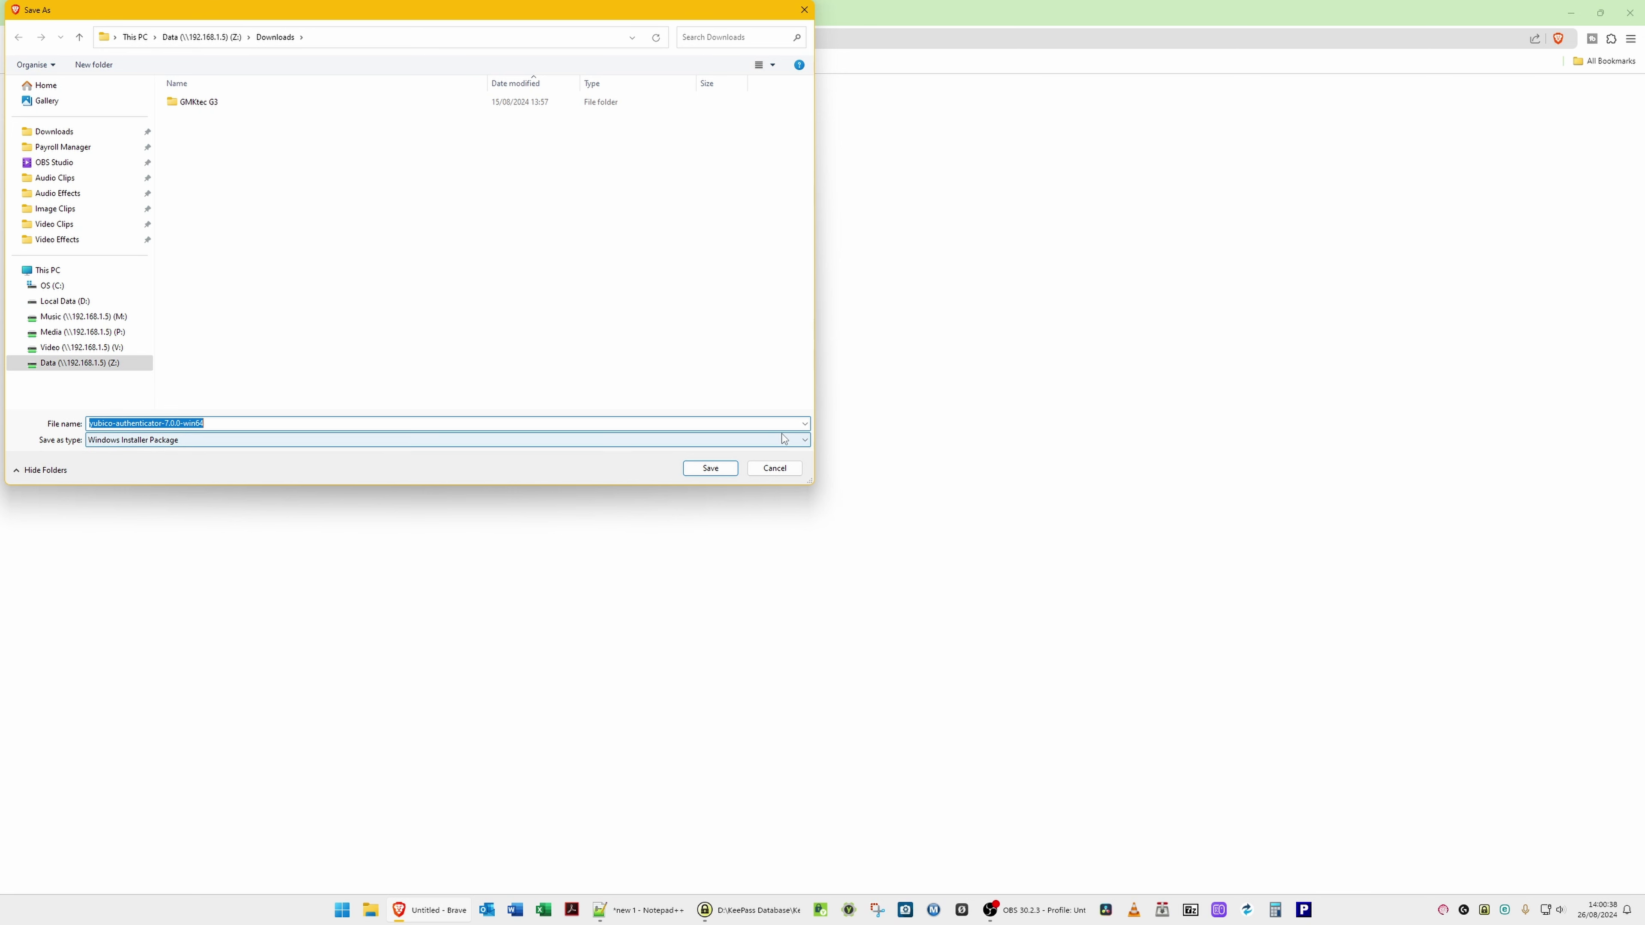
pyautogui.click(716, 472)
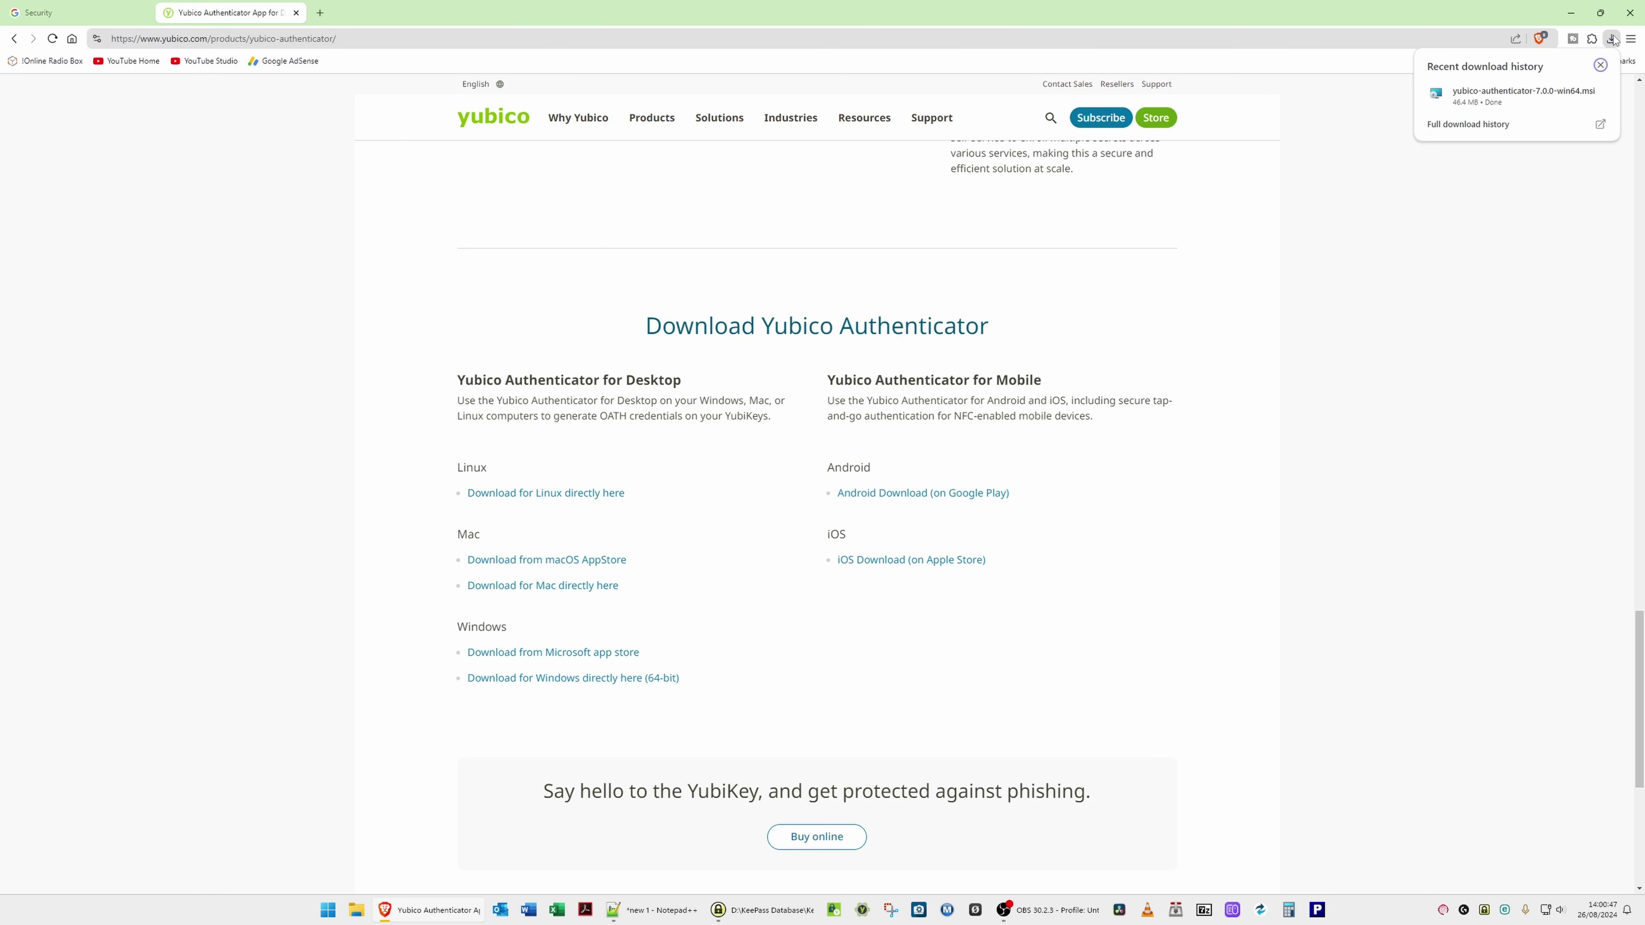
# Step: Launch the downloaded yubico-authenticator-7.0.0-win64.msi installer from the download history past the welcome page
pyautogui.click(1453, 127)
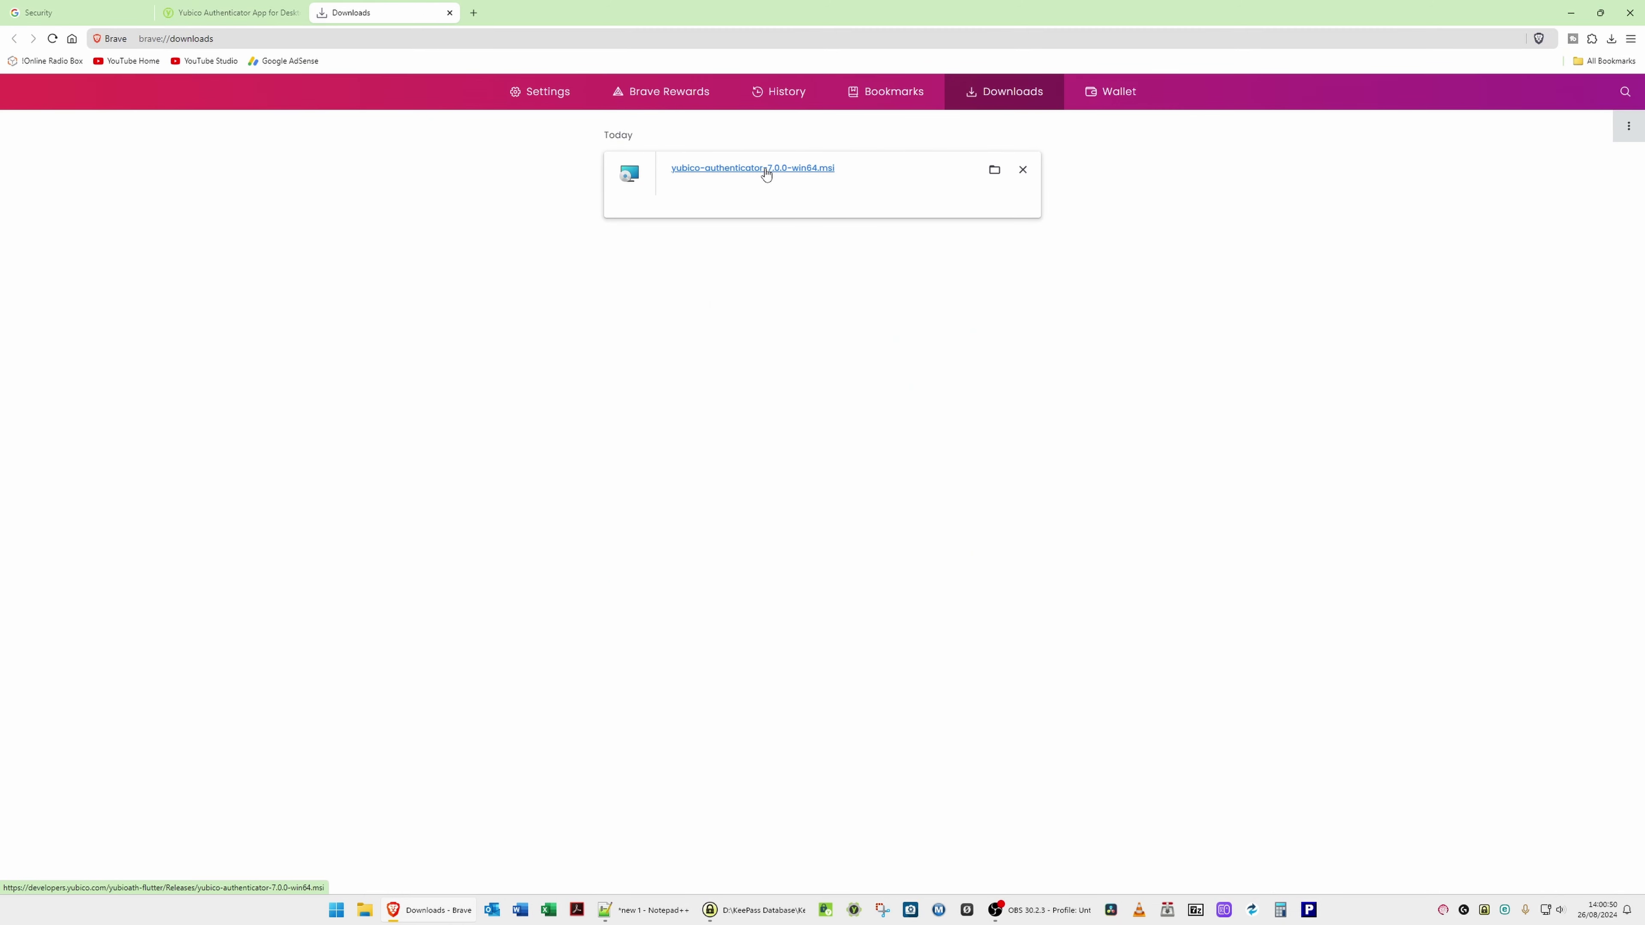
pyautogui.click(765, 170)
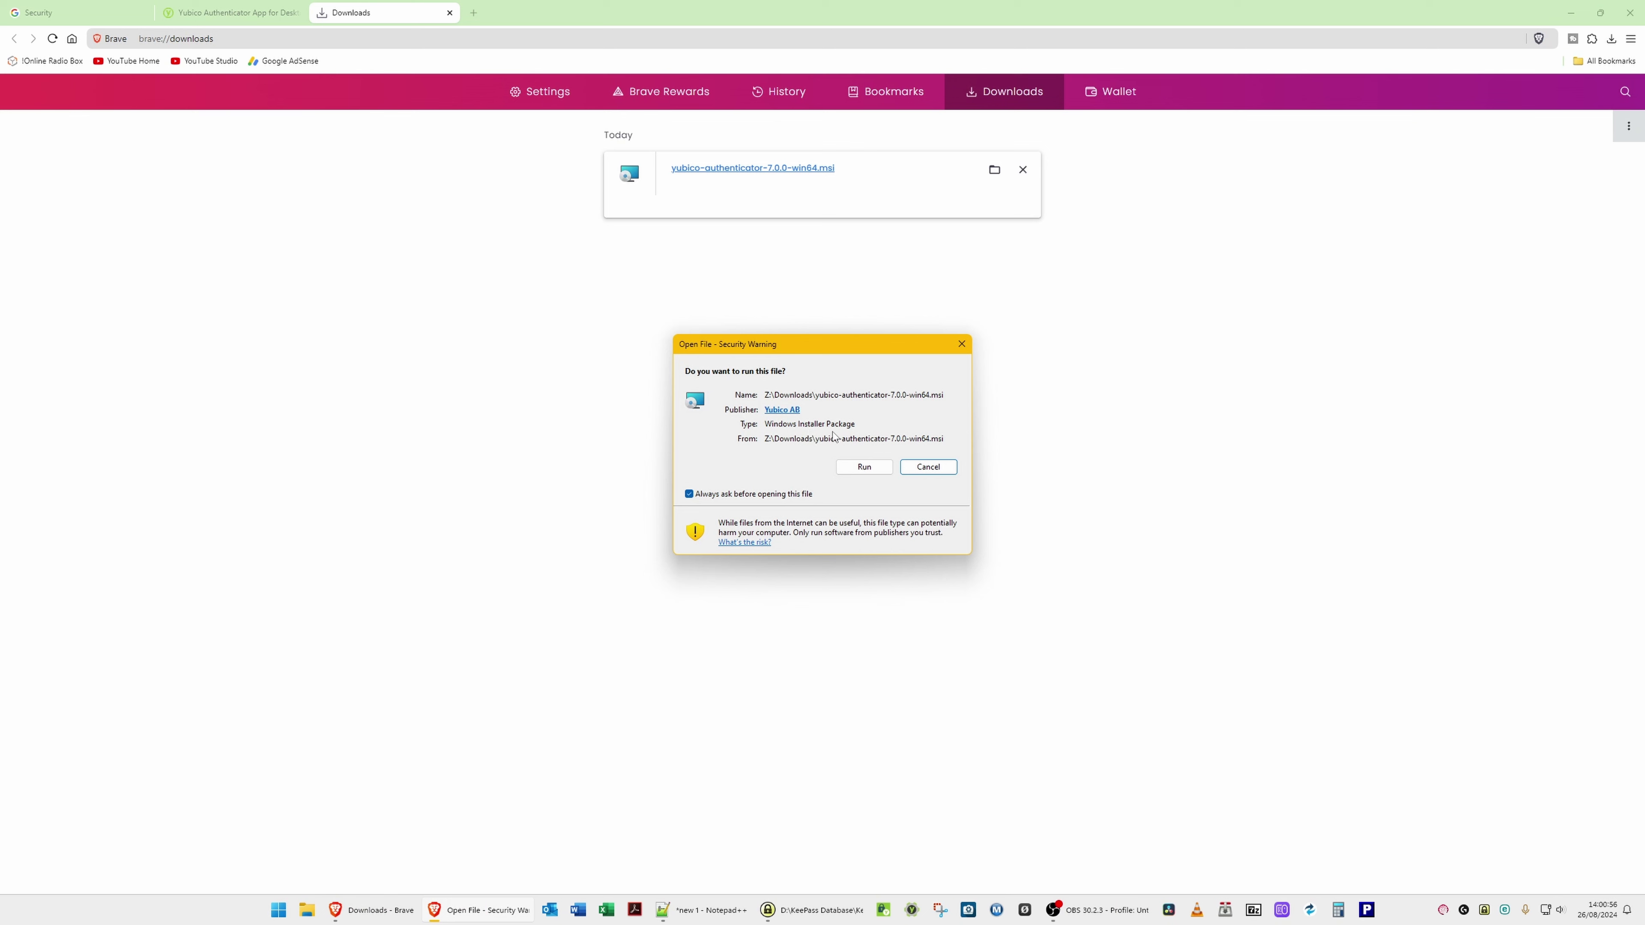
pyautogui.click(872, 470)
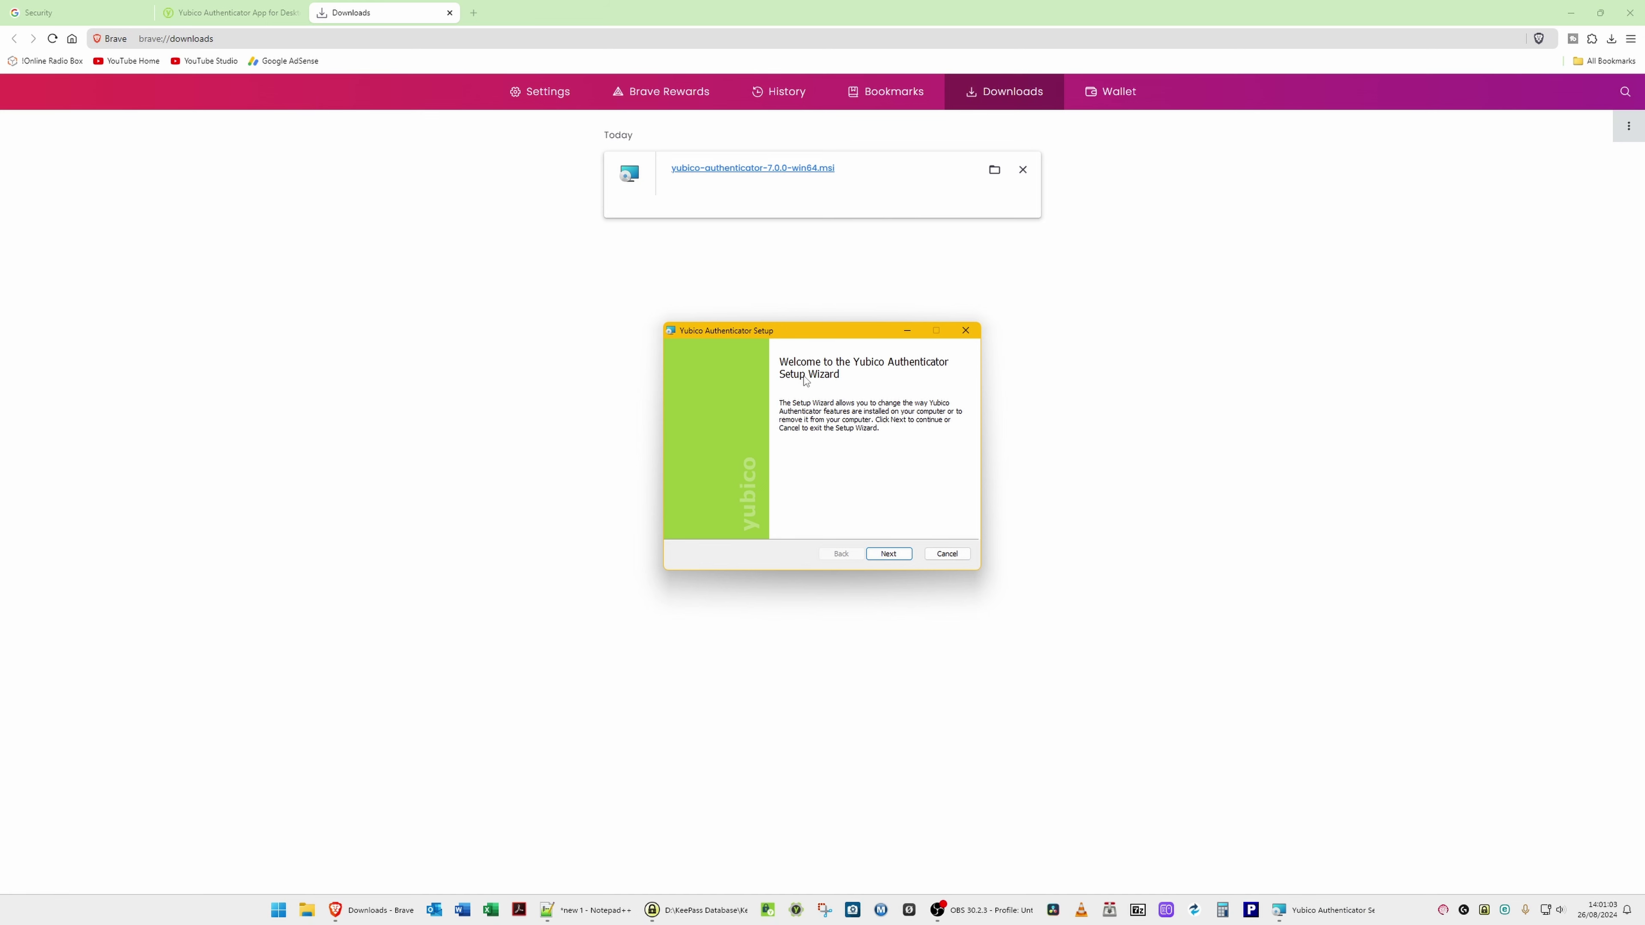
pyautogui.click(889, 555)
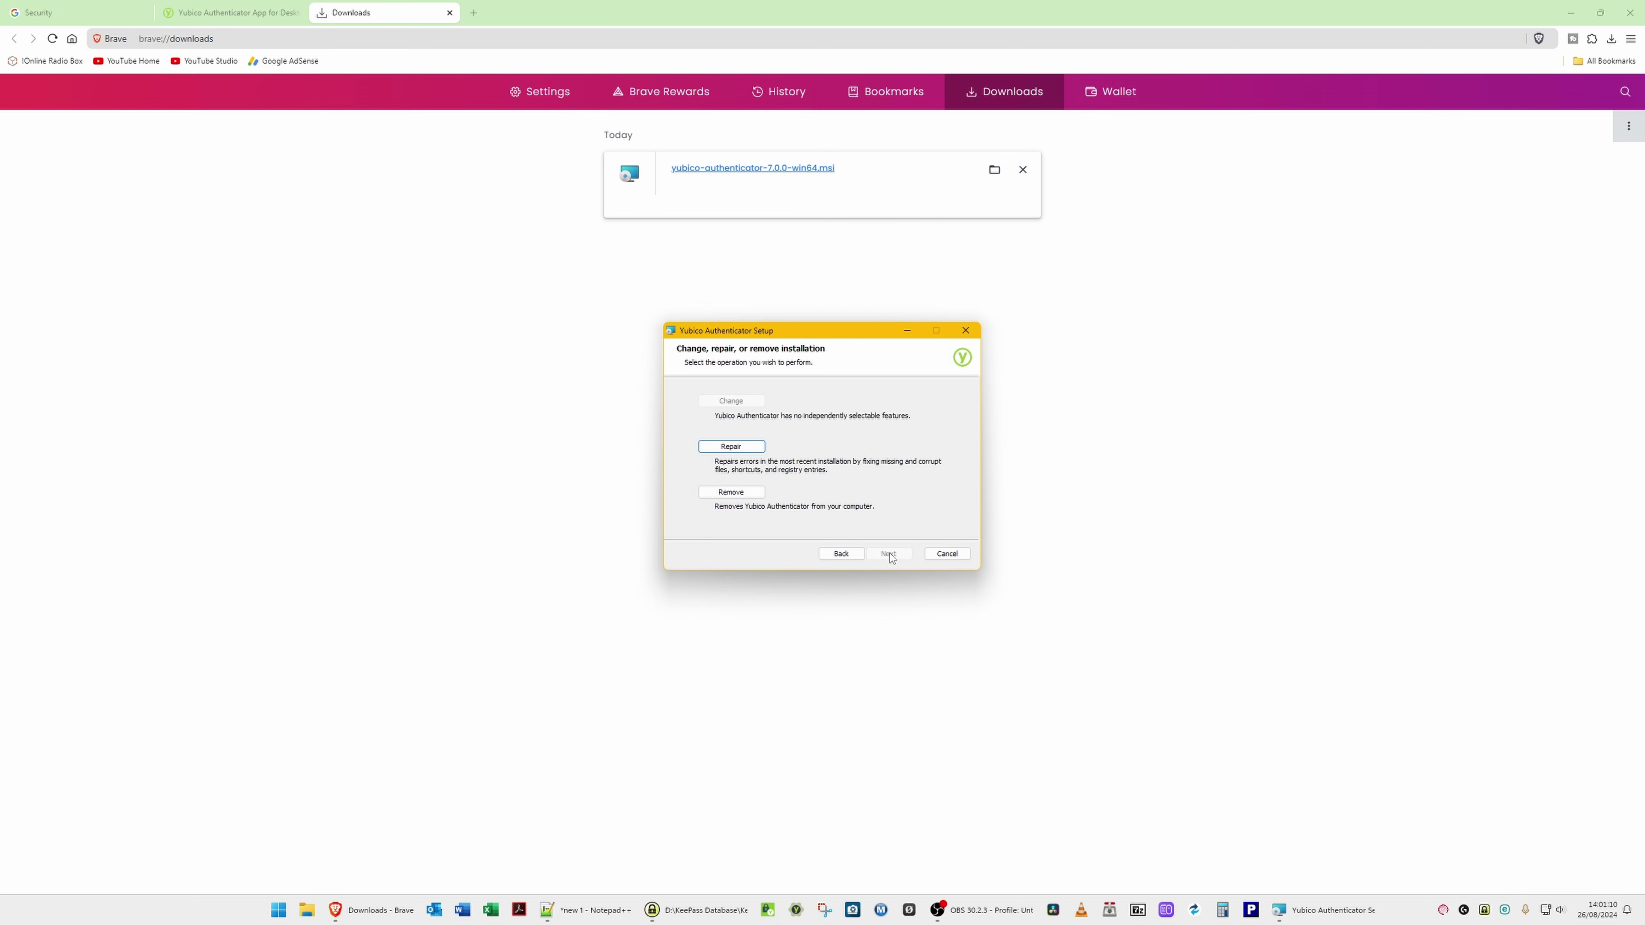
# Step: Repair the existing Yubico Authenticator installation and finish the setup wizard
pyautogui.click(731, 446)
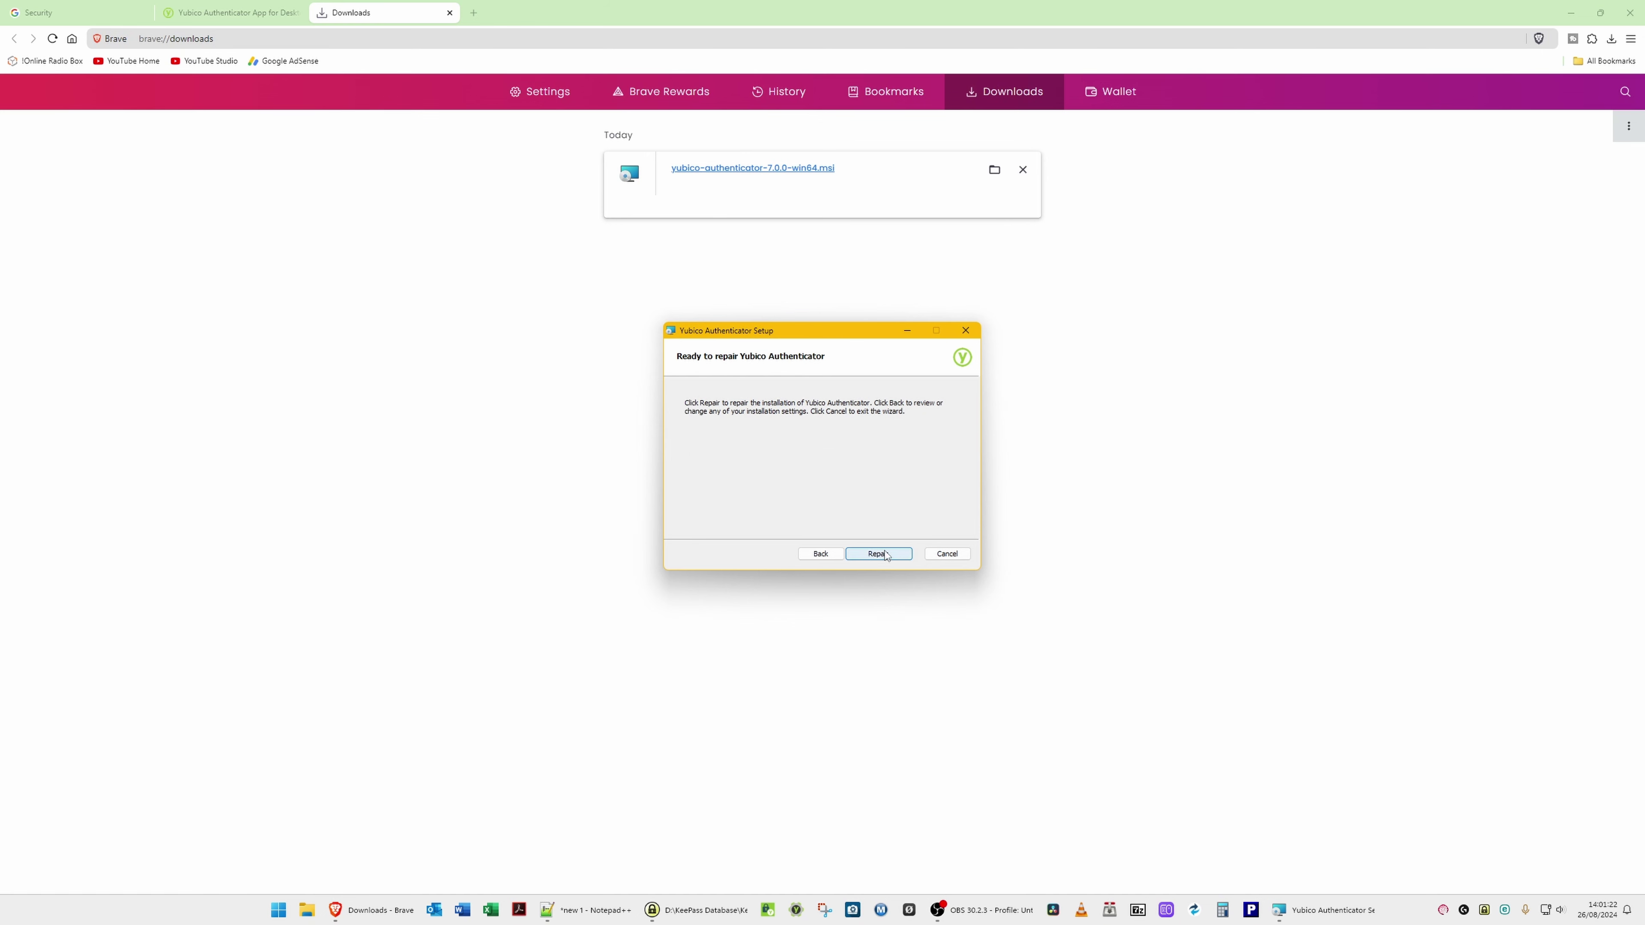
pyautogui.click(825, 556)
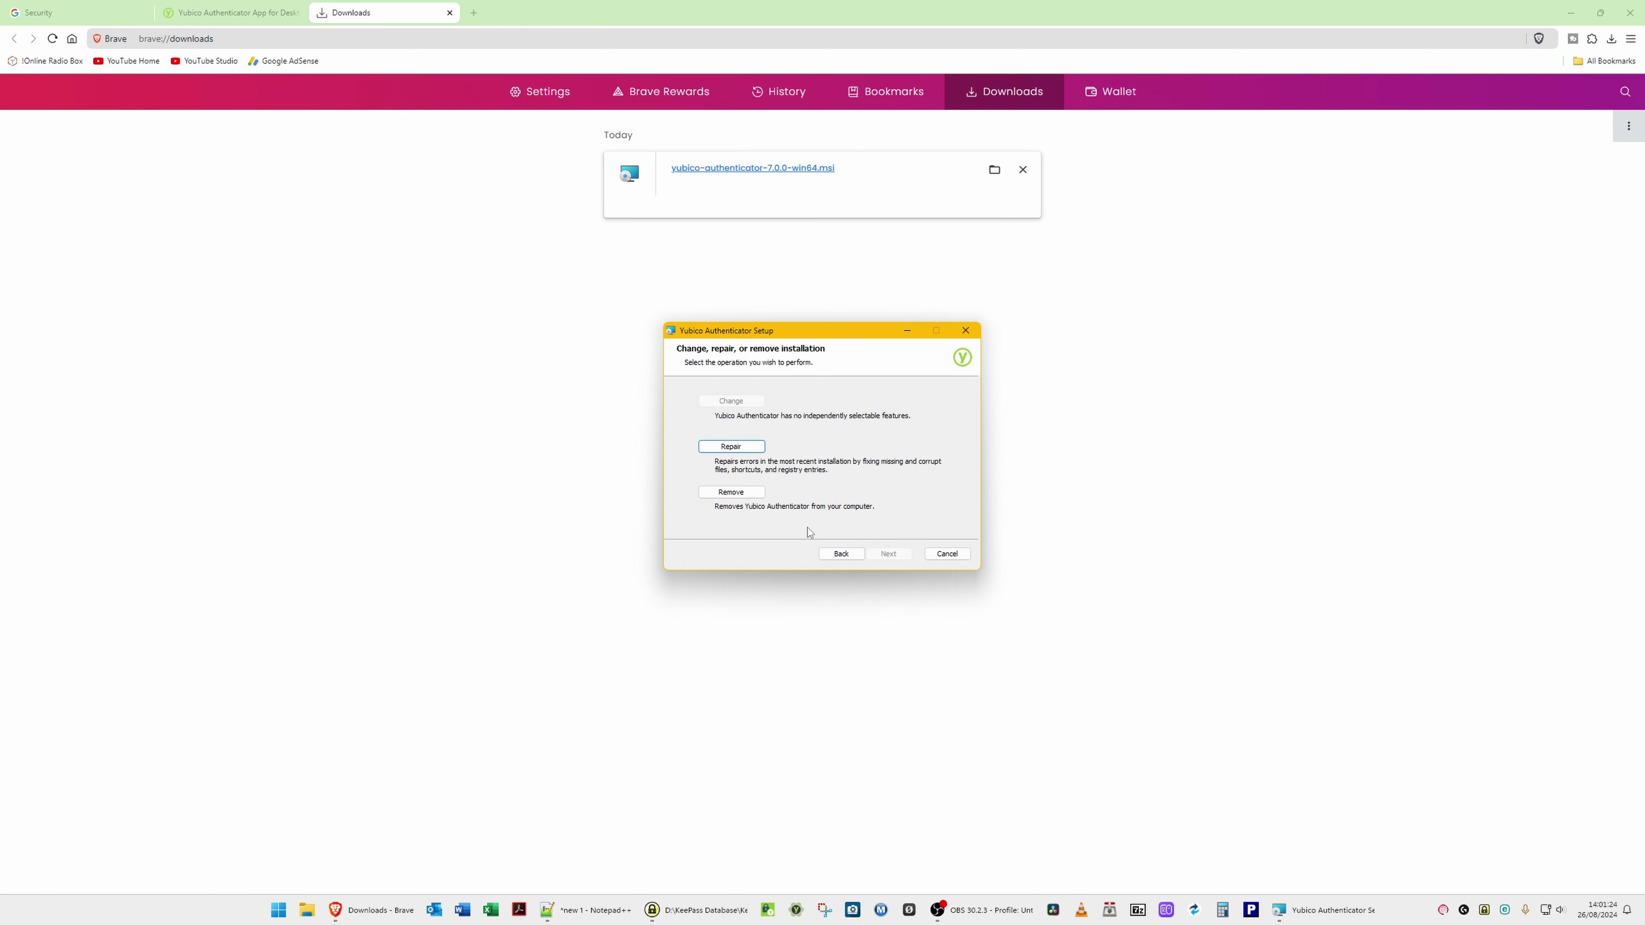
pyautogui.click(725, 446)
pyautogui.click(870, 556)
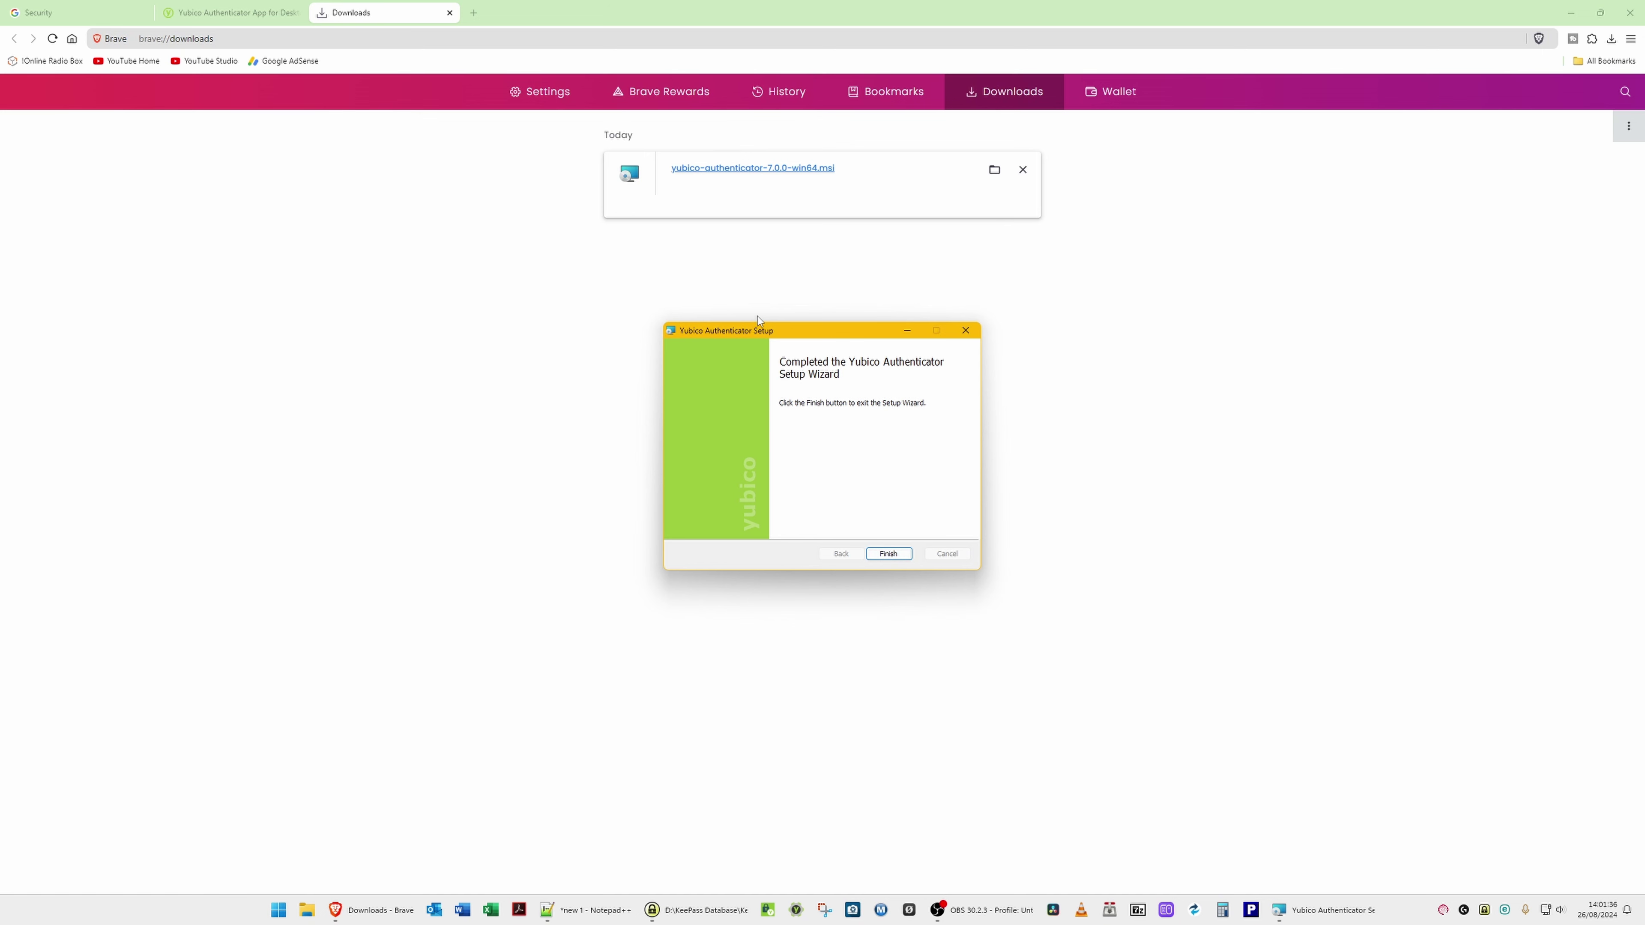
pyautogui.click(889, 554)
# Step: Remove the installer from download history and close the downloads and Yubico product pages
pyautogui.click(1023, 171)
pyautogui.click(451, 14)
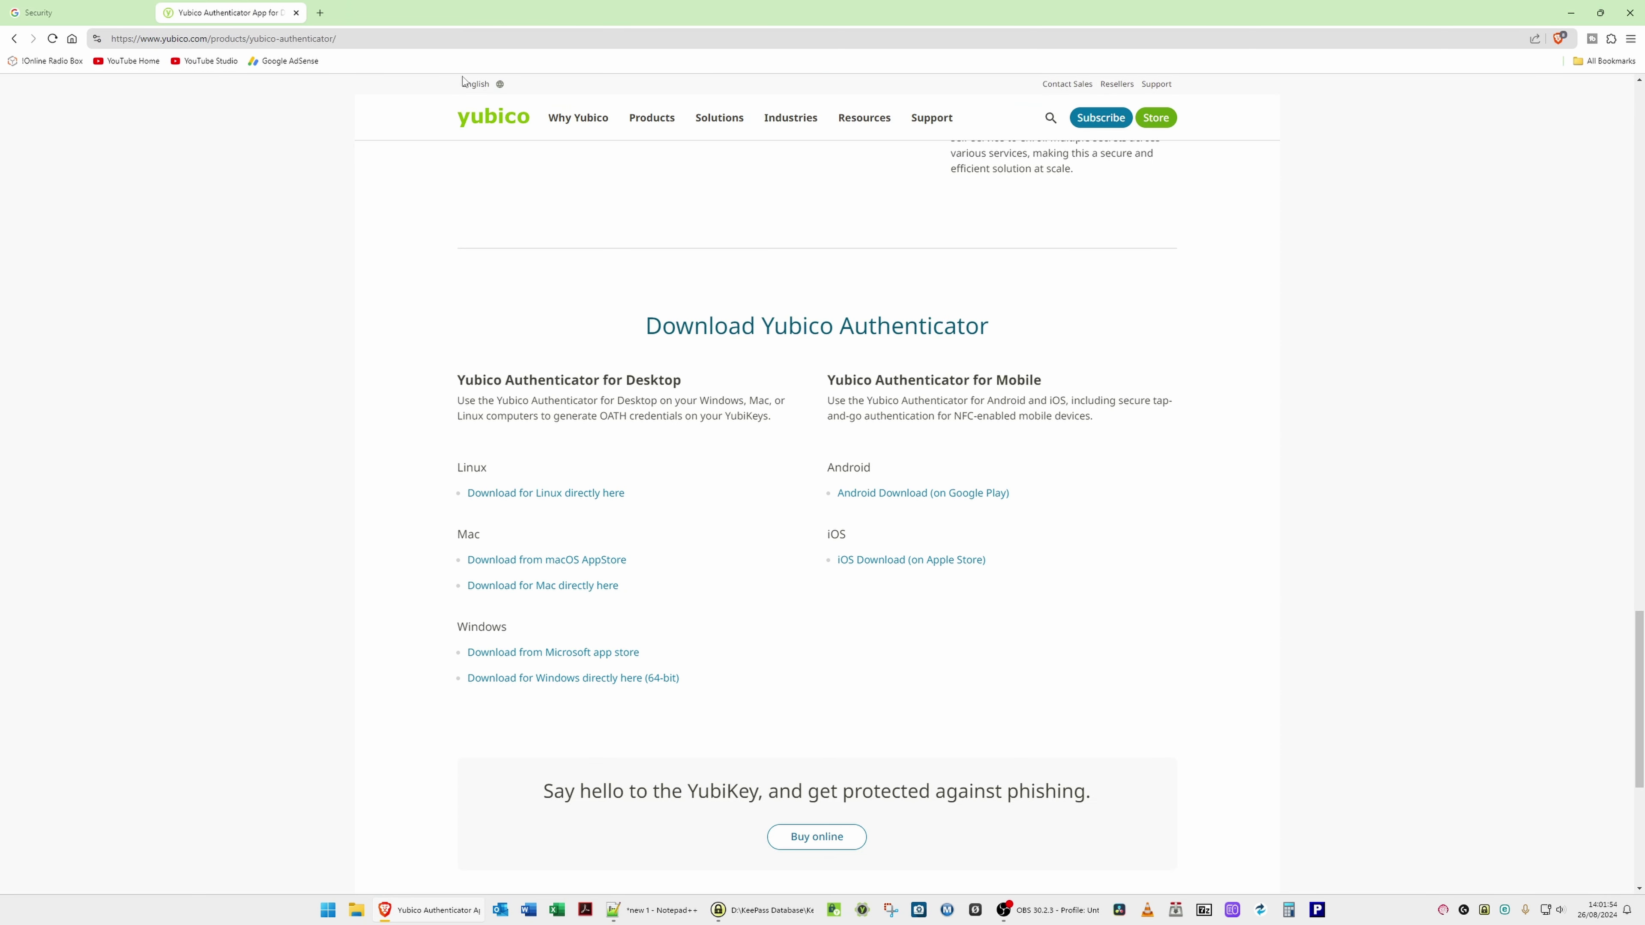
pyautogui.click(296, 13)
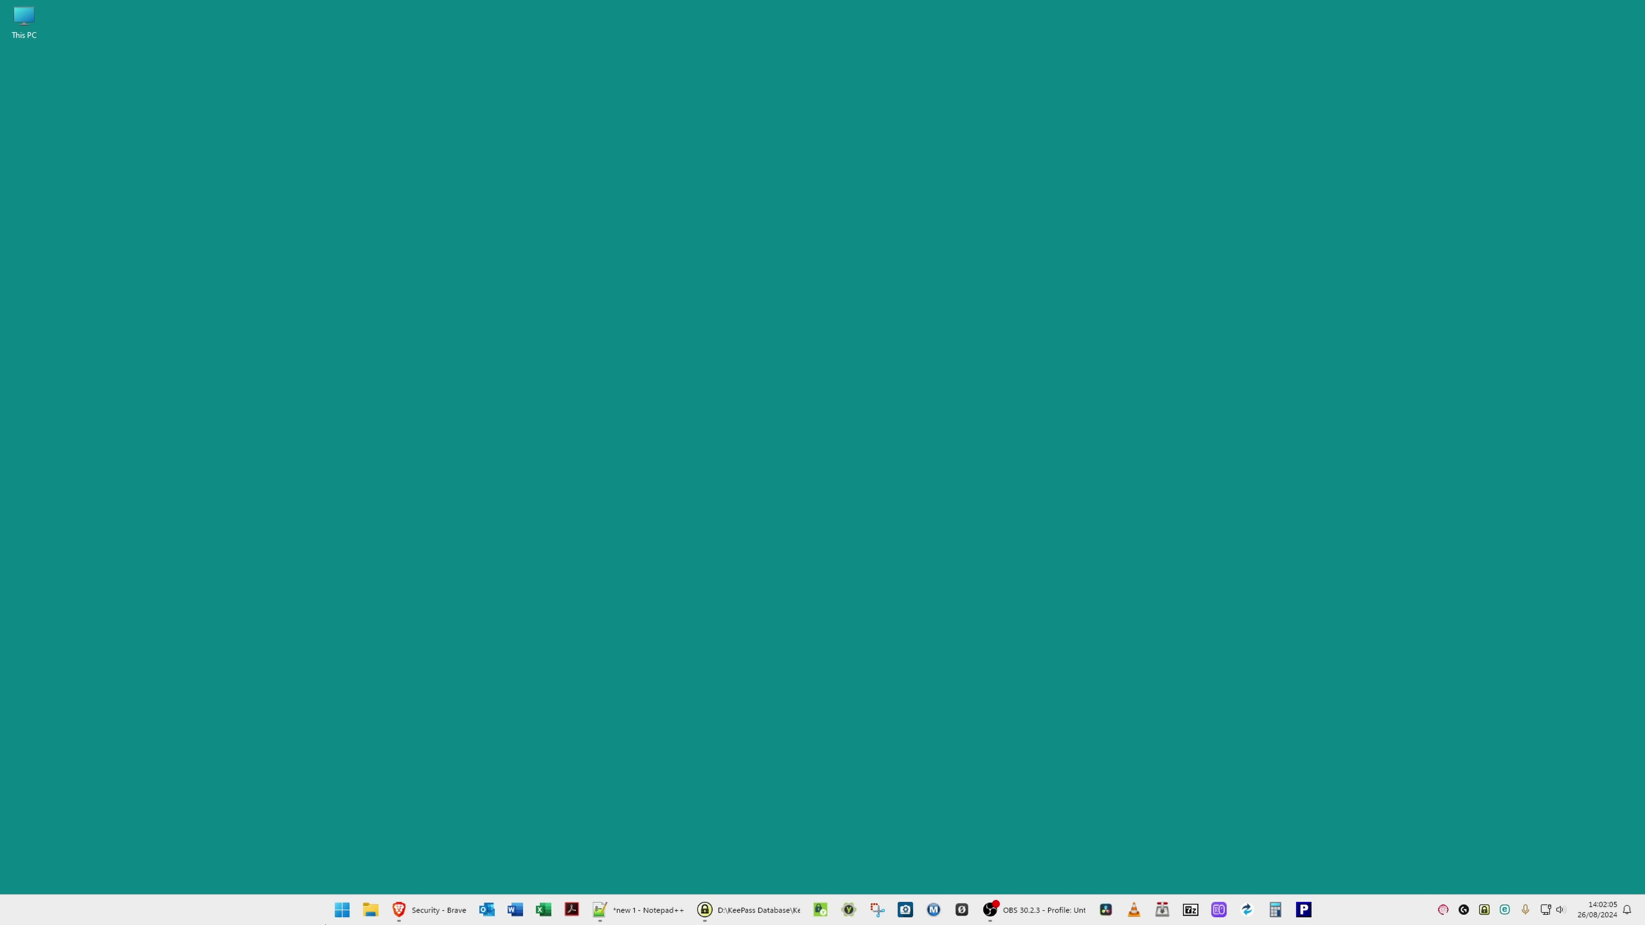
# Step: Launch Yubico Authenticator from the Yubico folder in the Start menu's All apps list
pyautogui.click(343, 910)
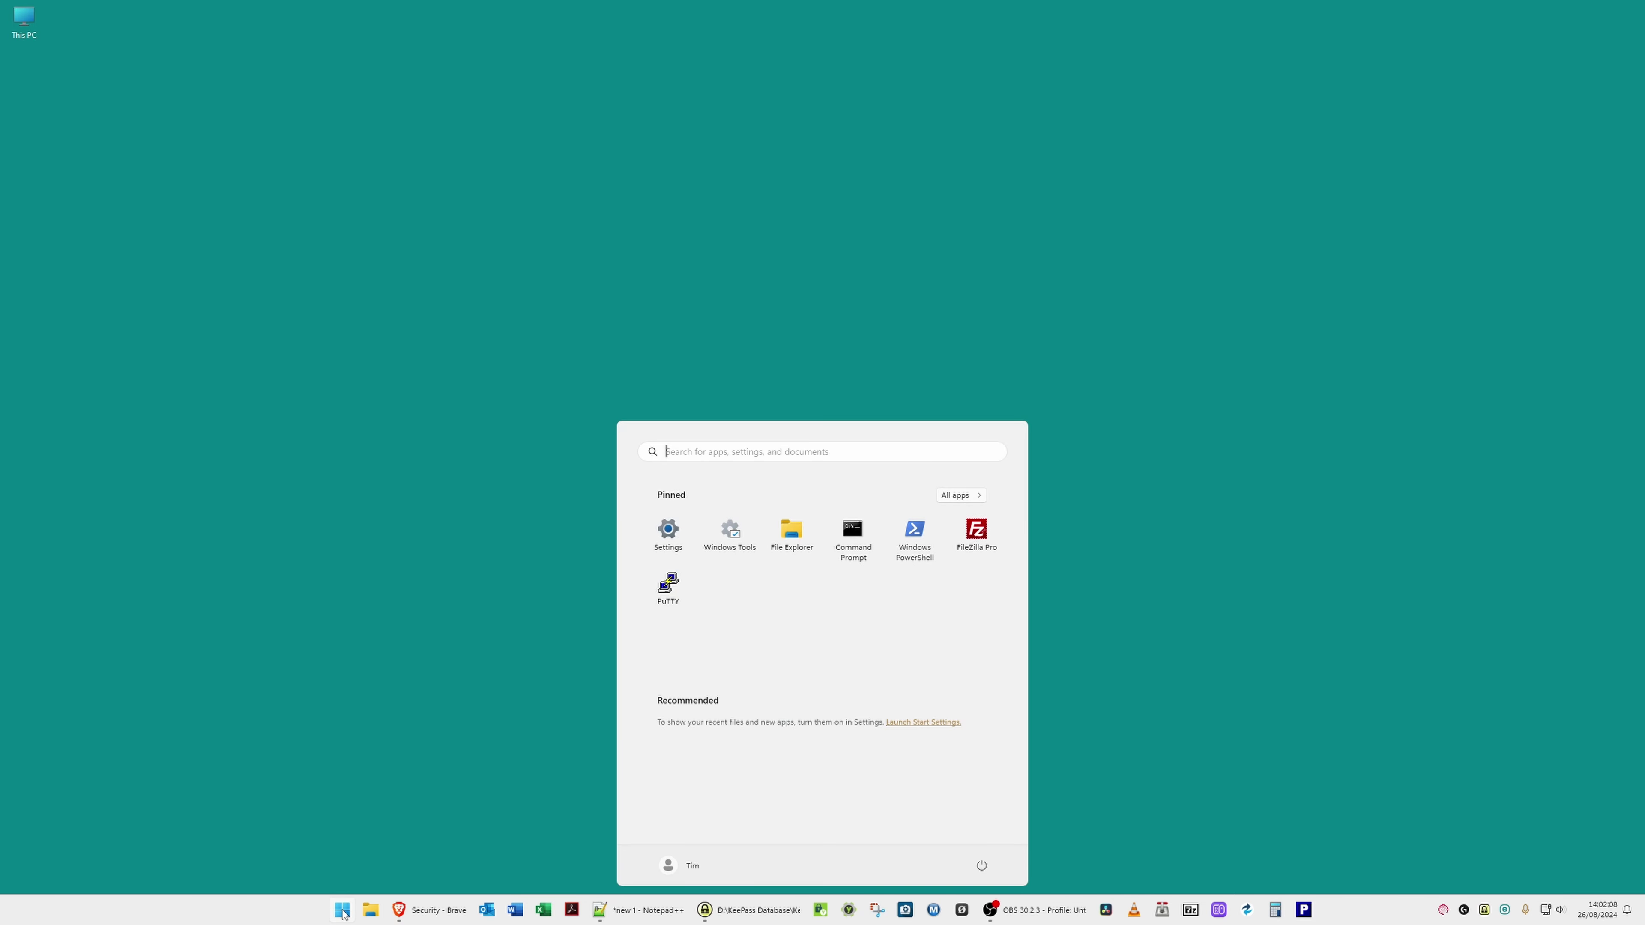
pyautogui.click(954, 495)
pyautogui.scroll(-4, 850, 613)
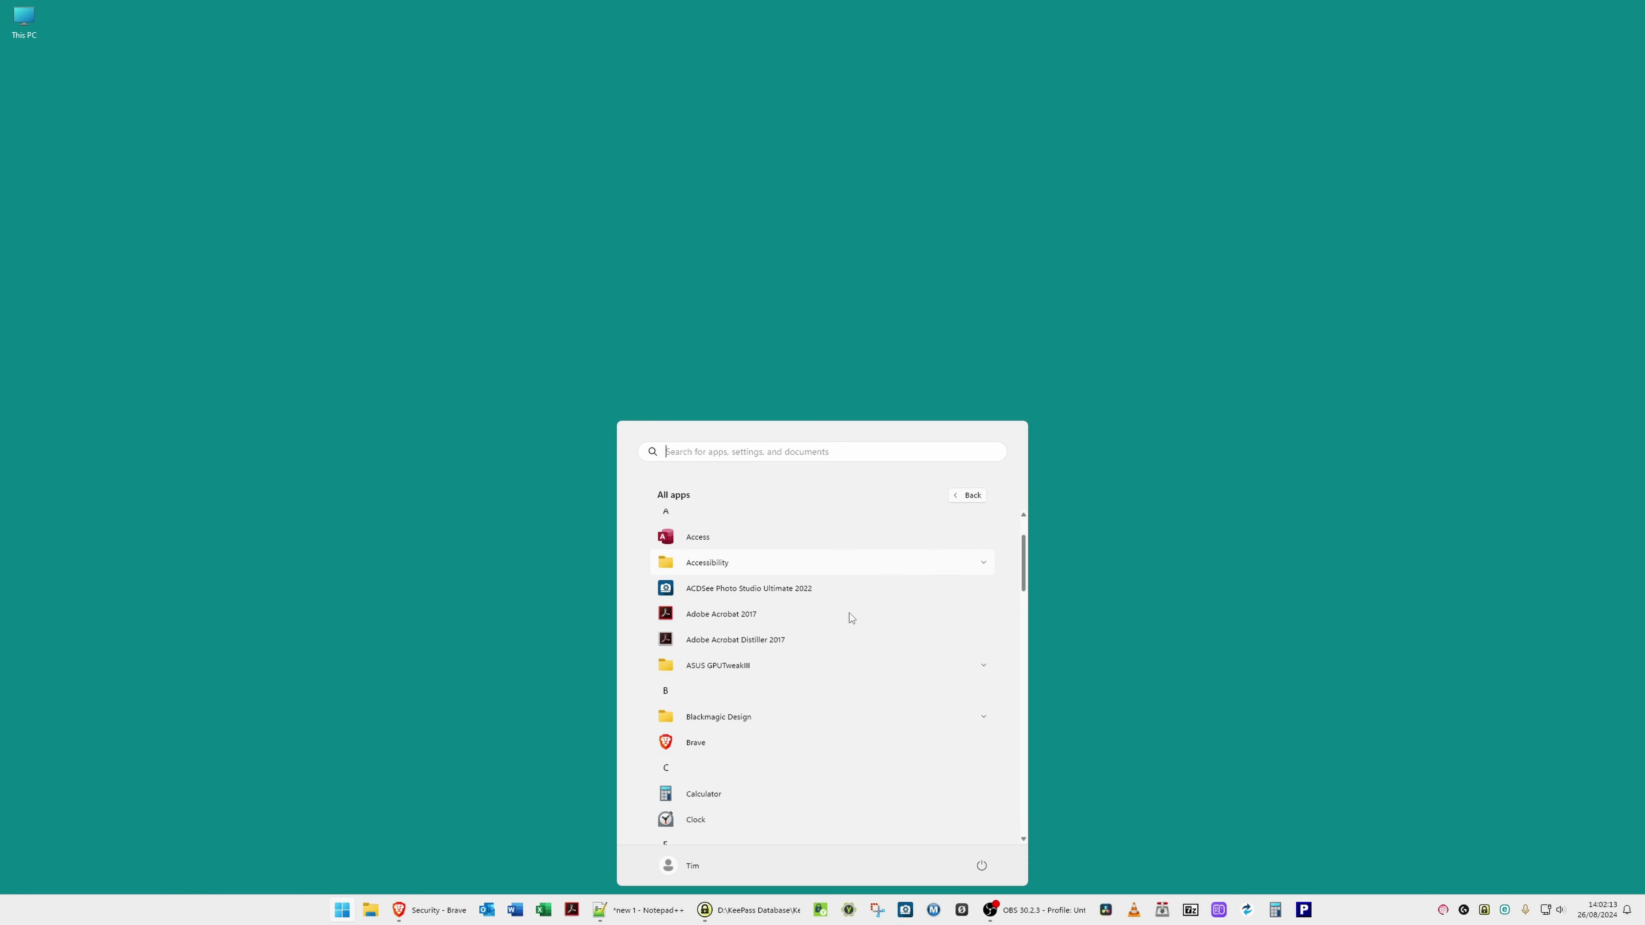
pyautogui.scroll(-8, 848, 619)
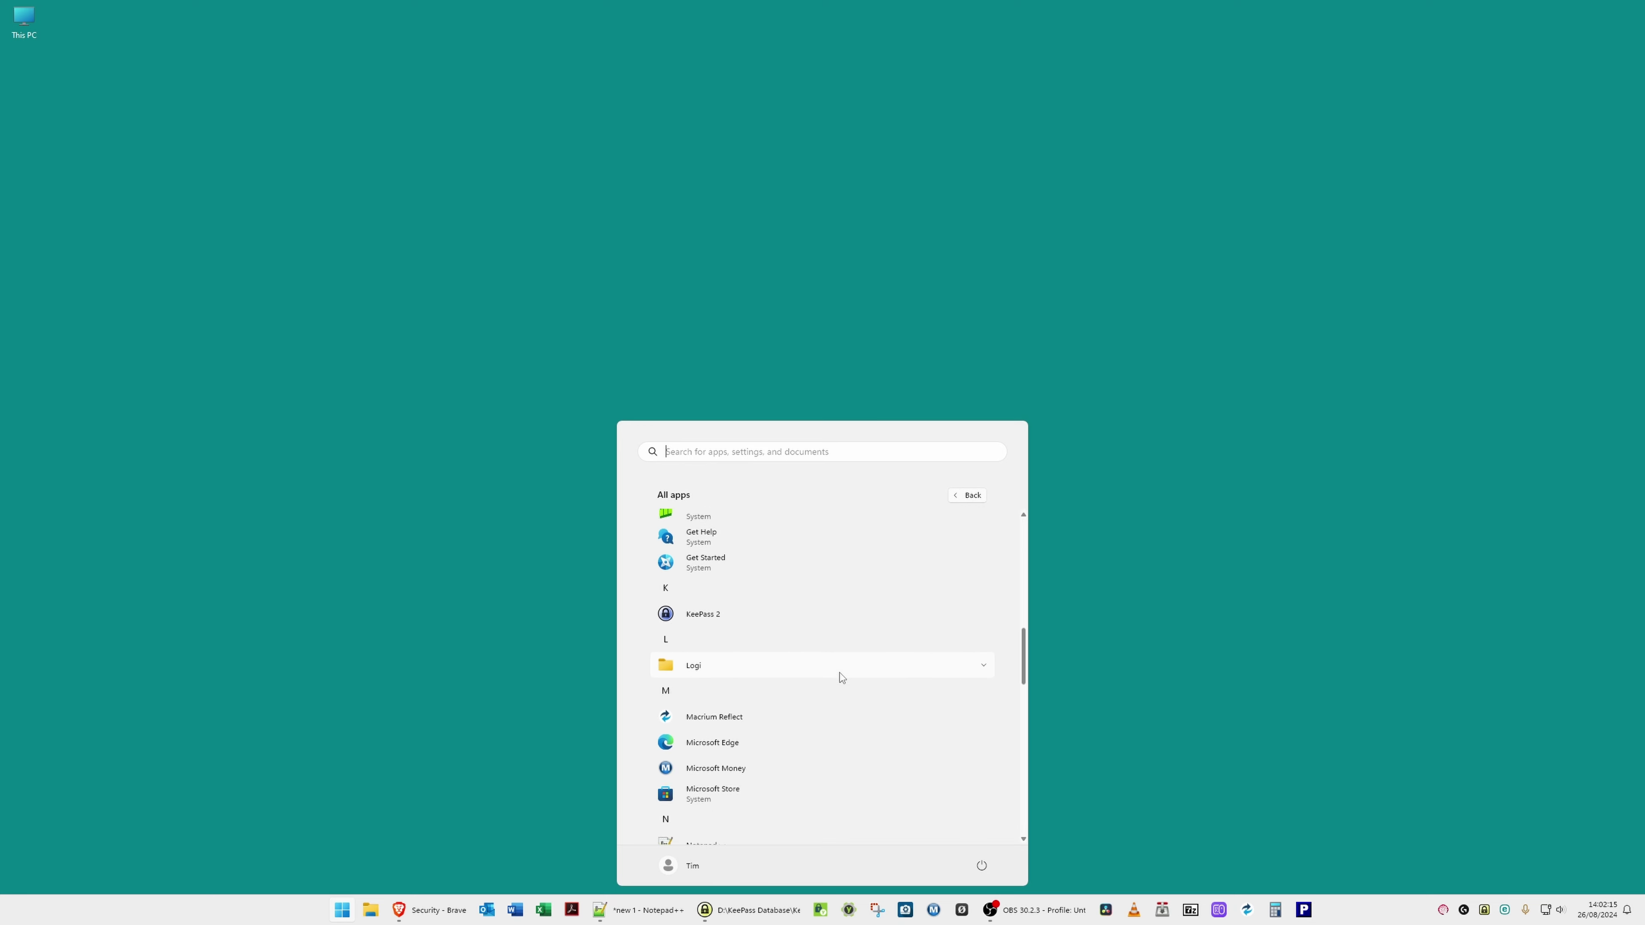
pyautogui.scroll(-10, 840, 677)
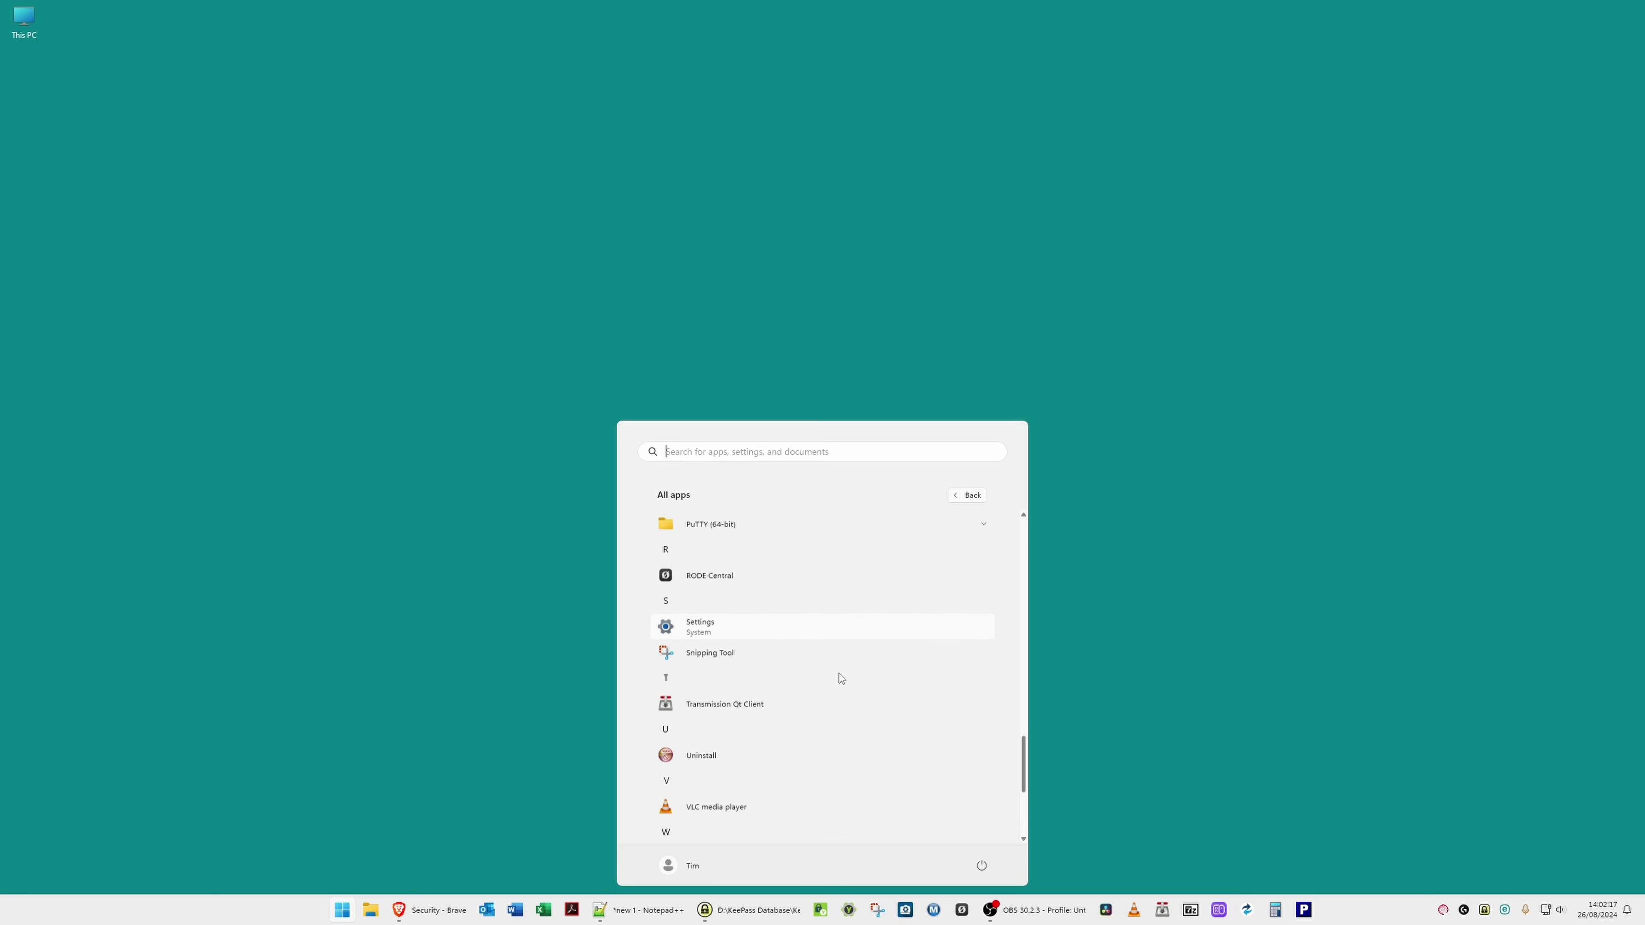
pyautogui.scroll(-3, 839, 674)
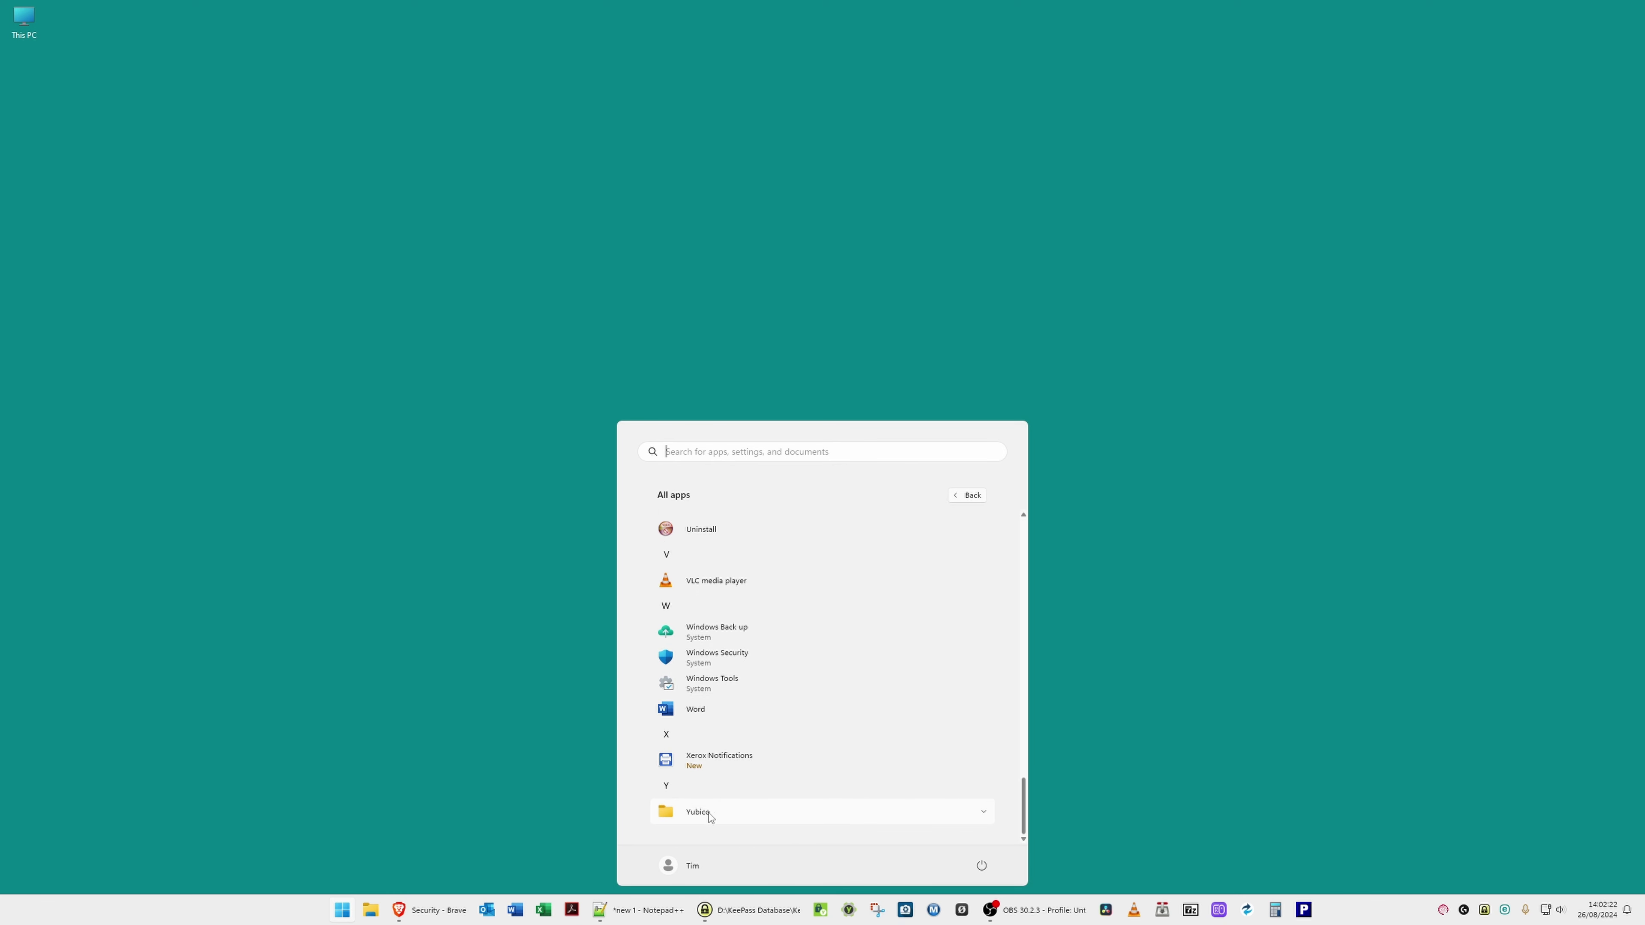
pyautogui.click(694, 818)
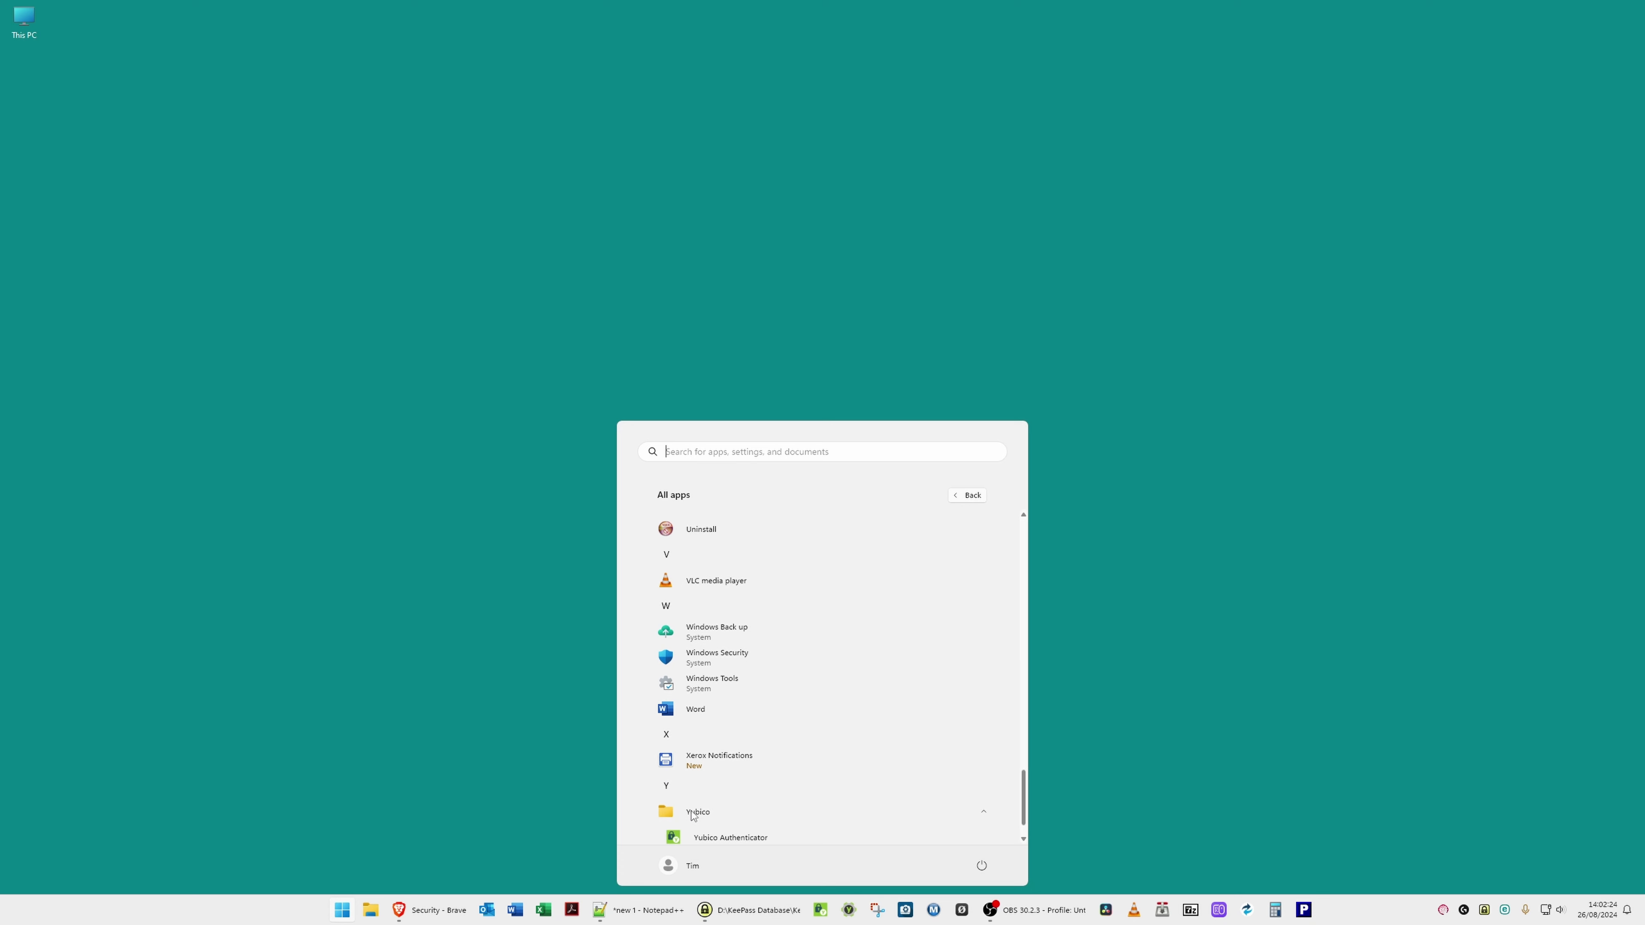
pyautogui.scroll(-1, 788, 786)
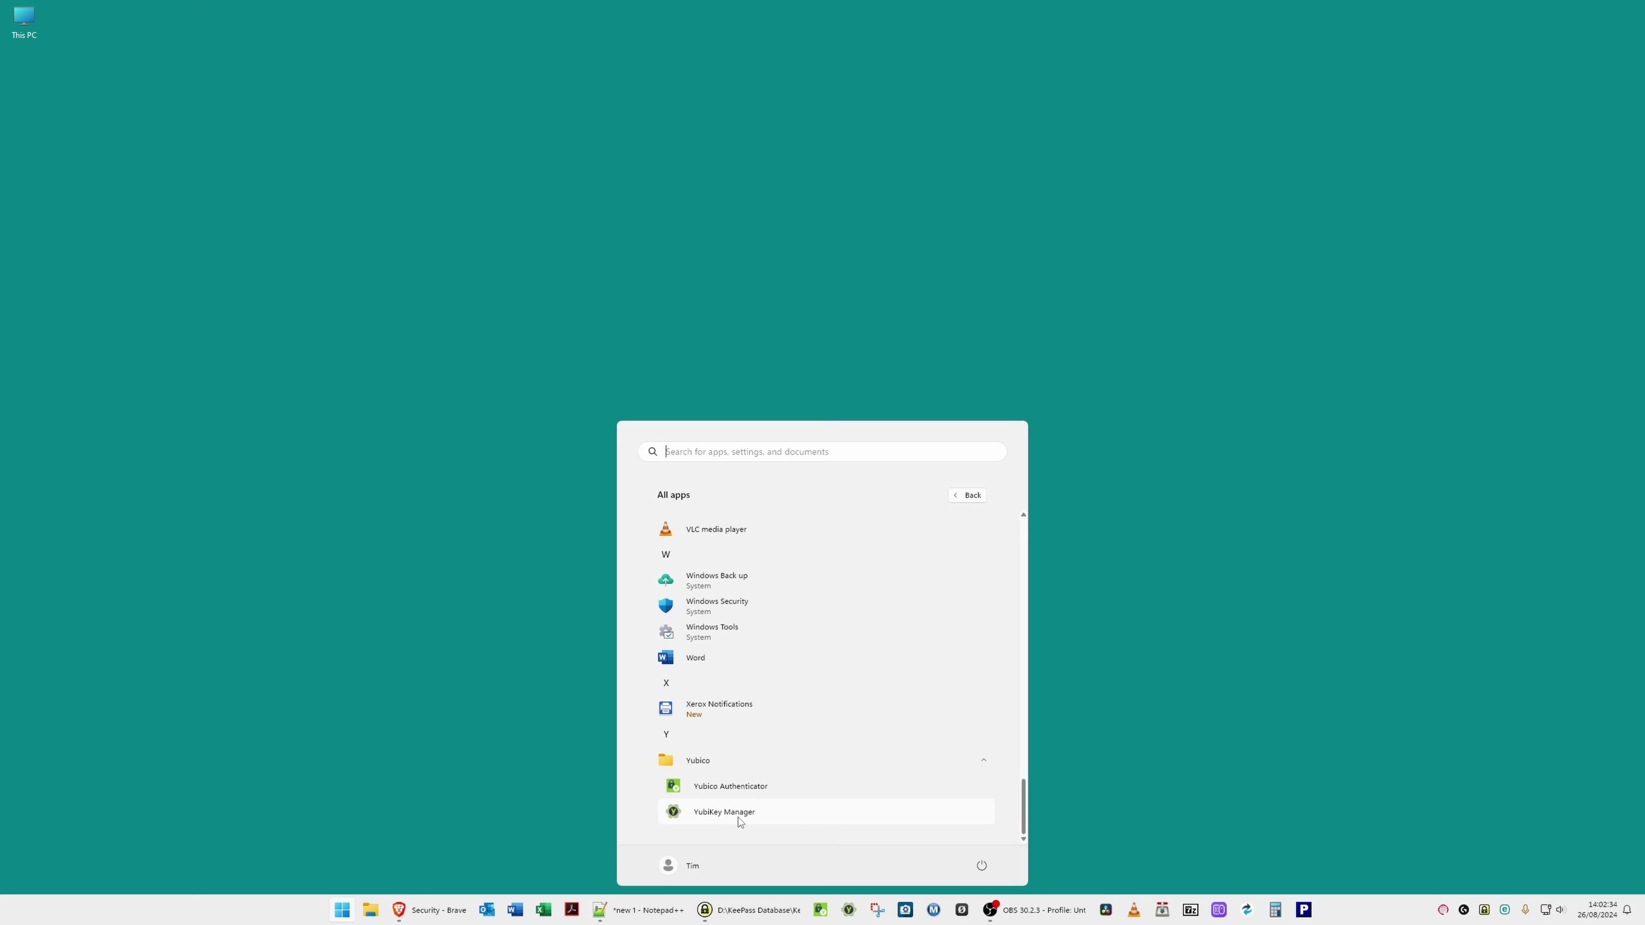
pyautogui.click(739, 787)
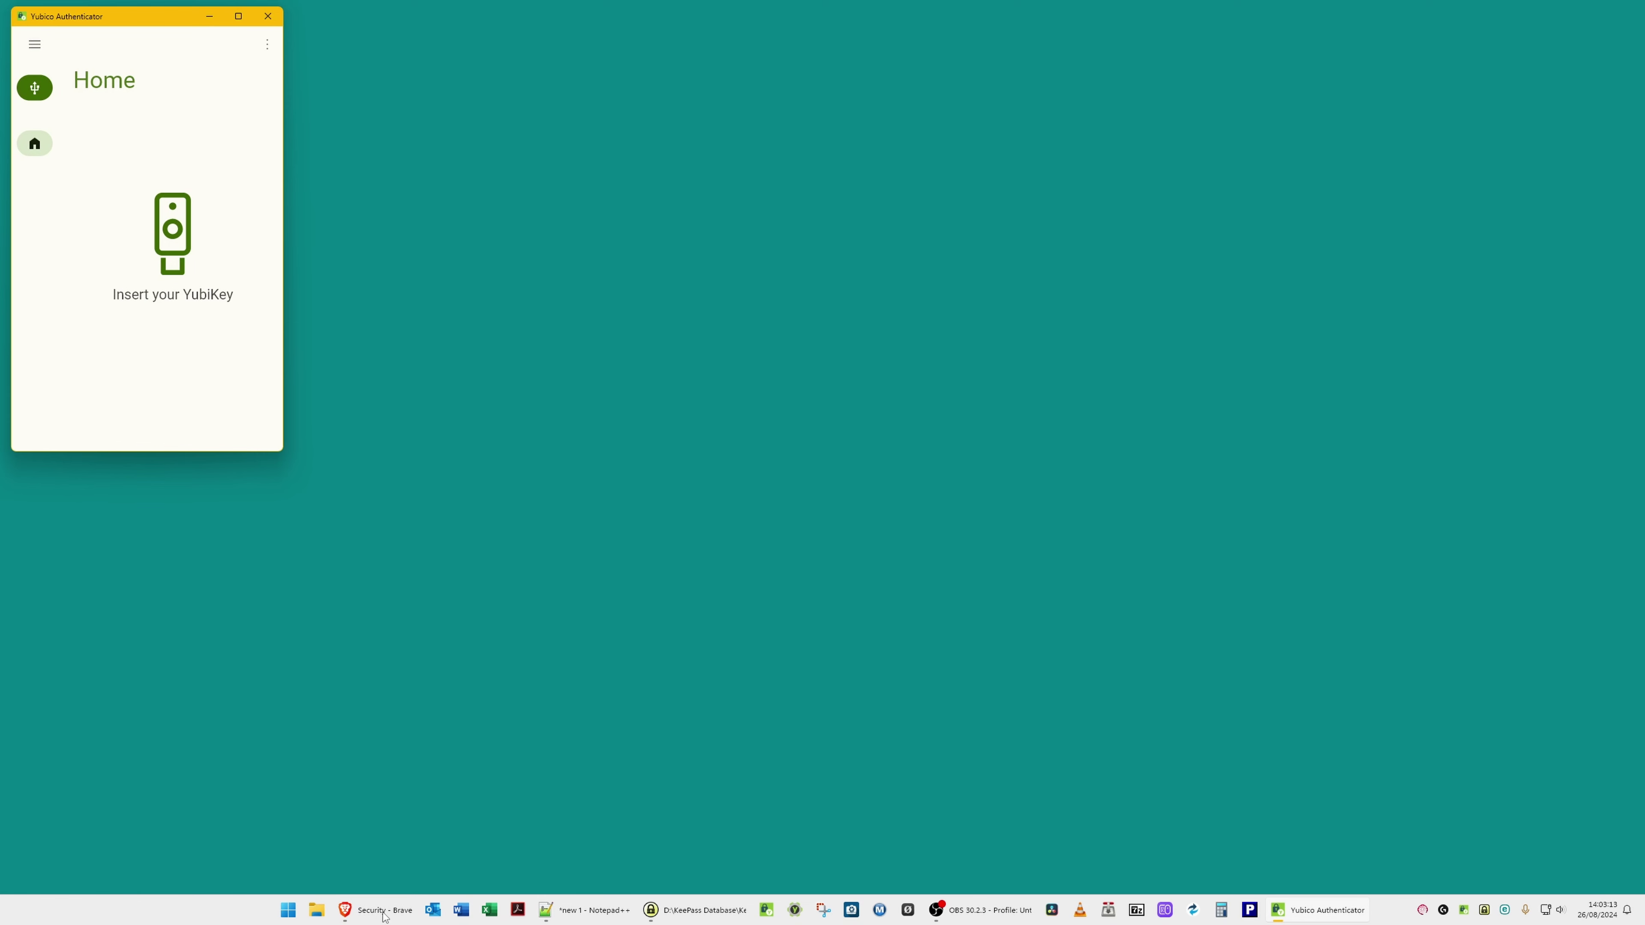
# Step: Go to the Google Account's Security settings and open 2-Step Verification
pyautogui.click(382, 915)
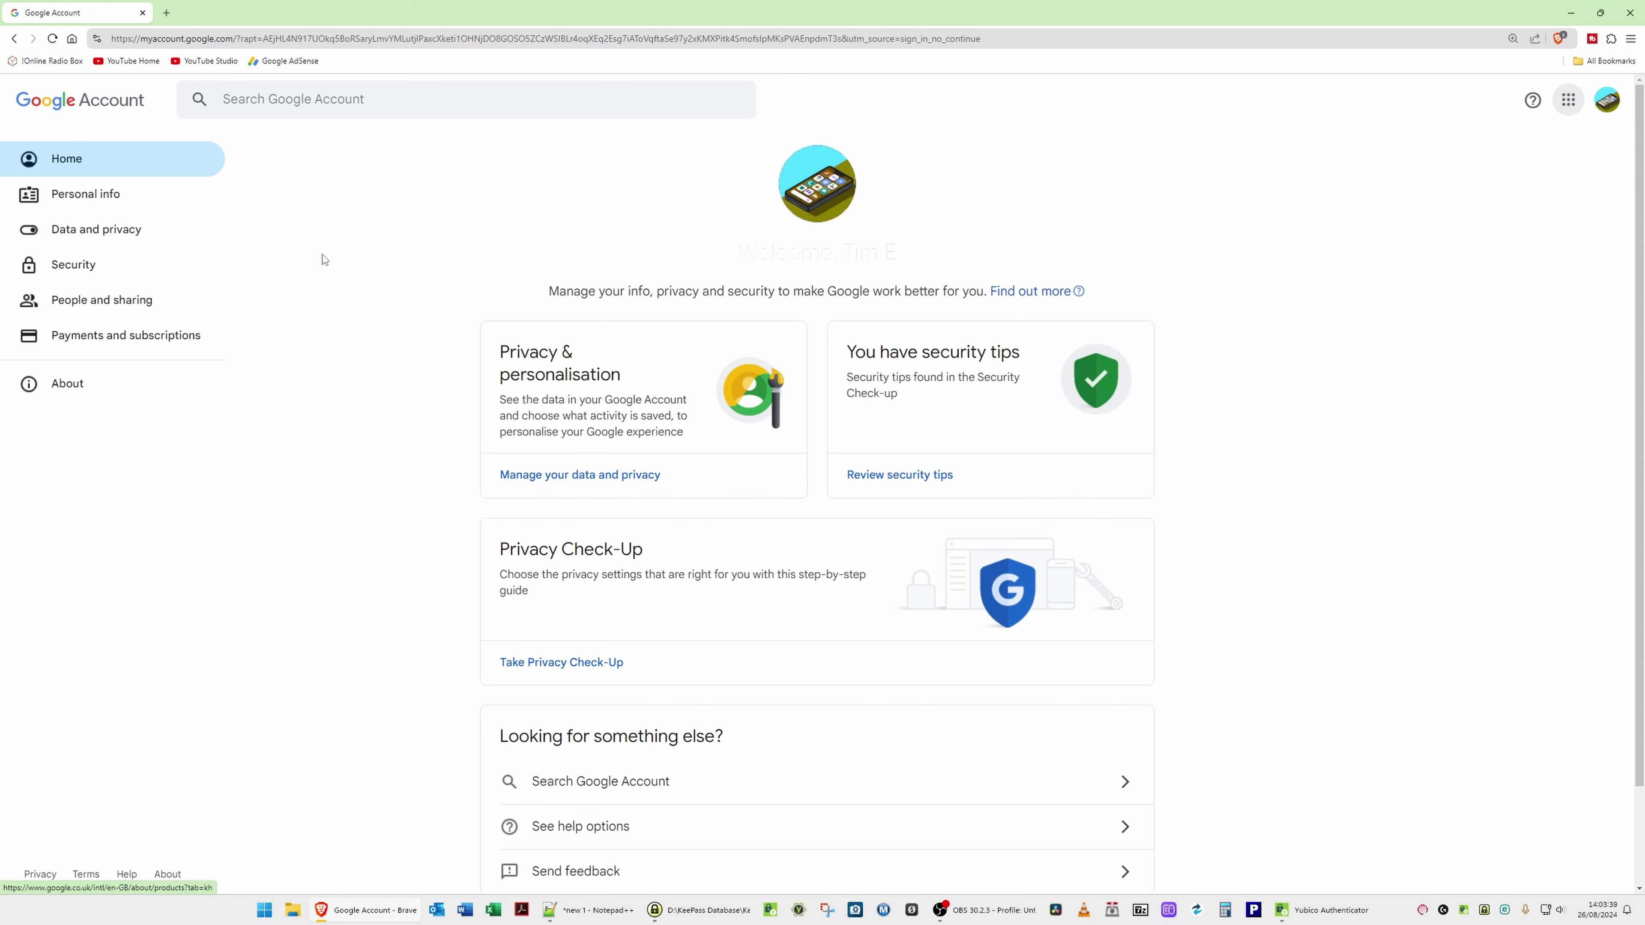
pyautogui.click(72, 269)
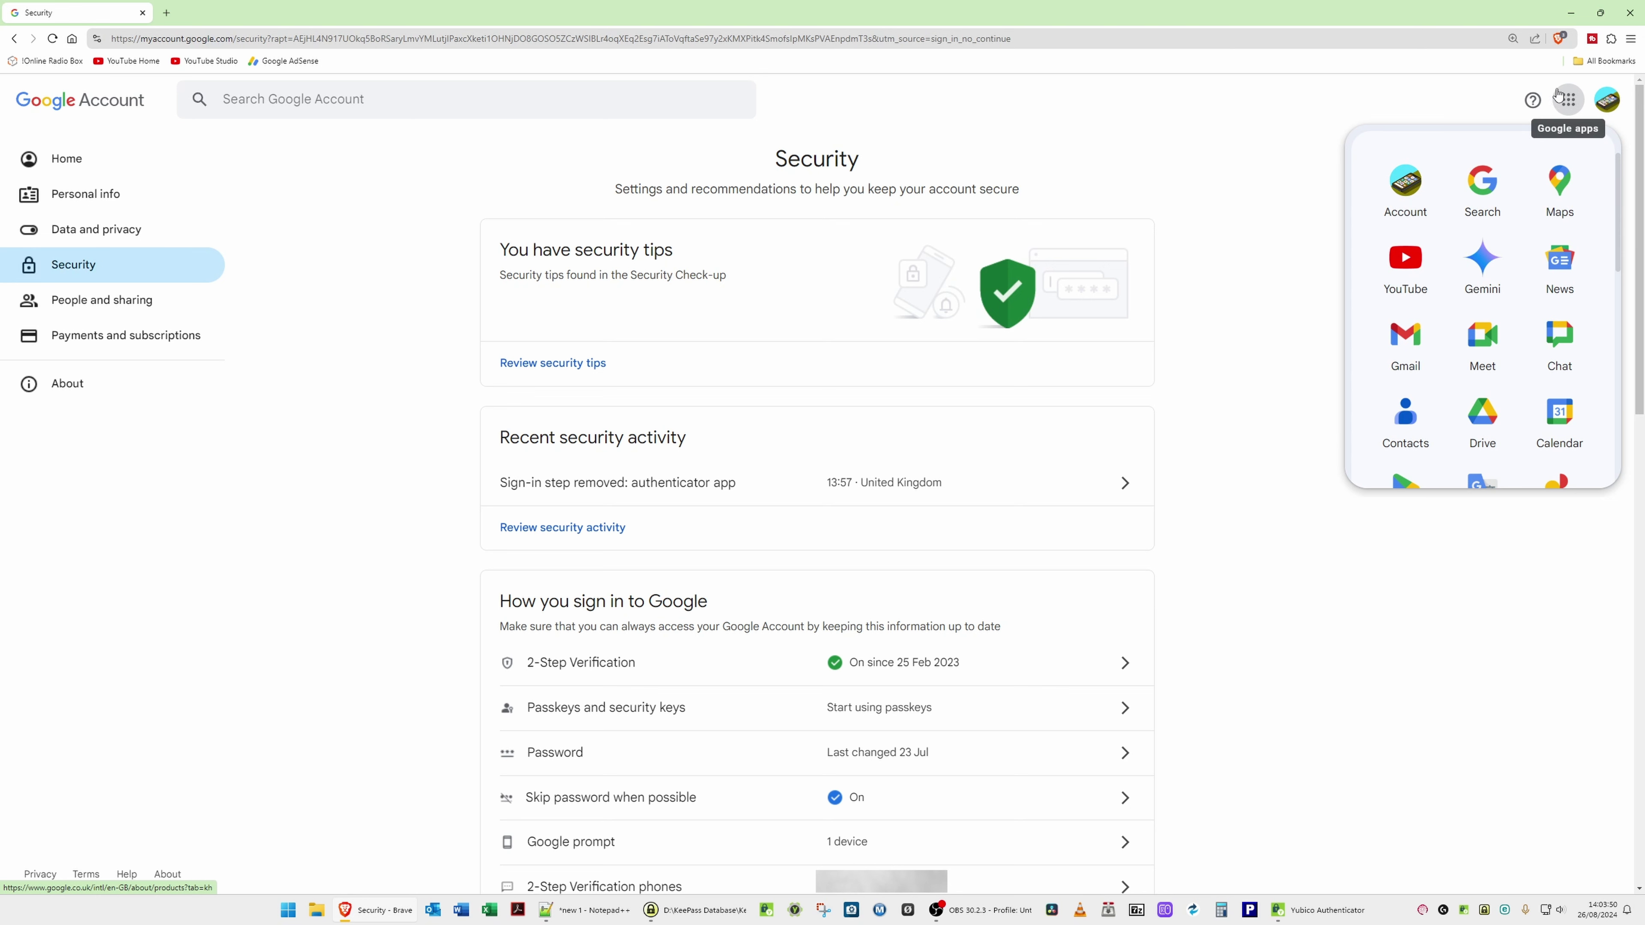
pyautogui.click(1568, 102)
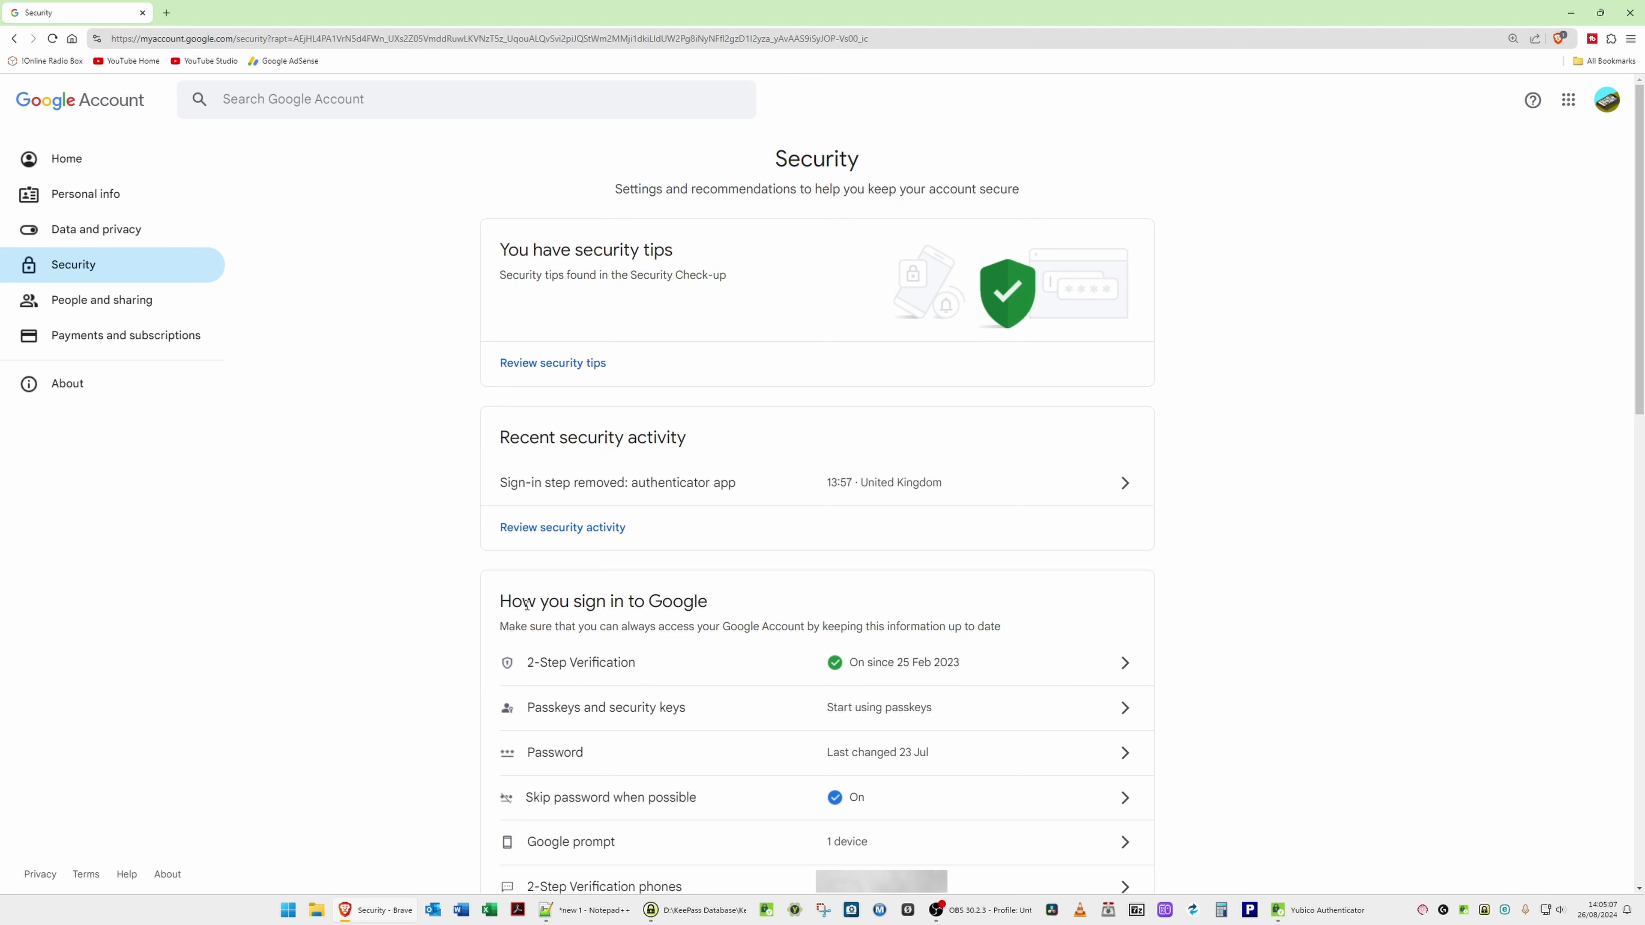
pyautogui.click(609, 667)
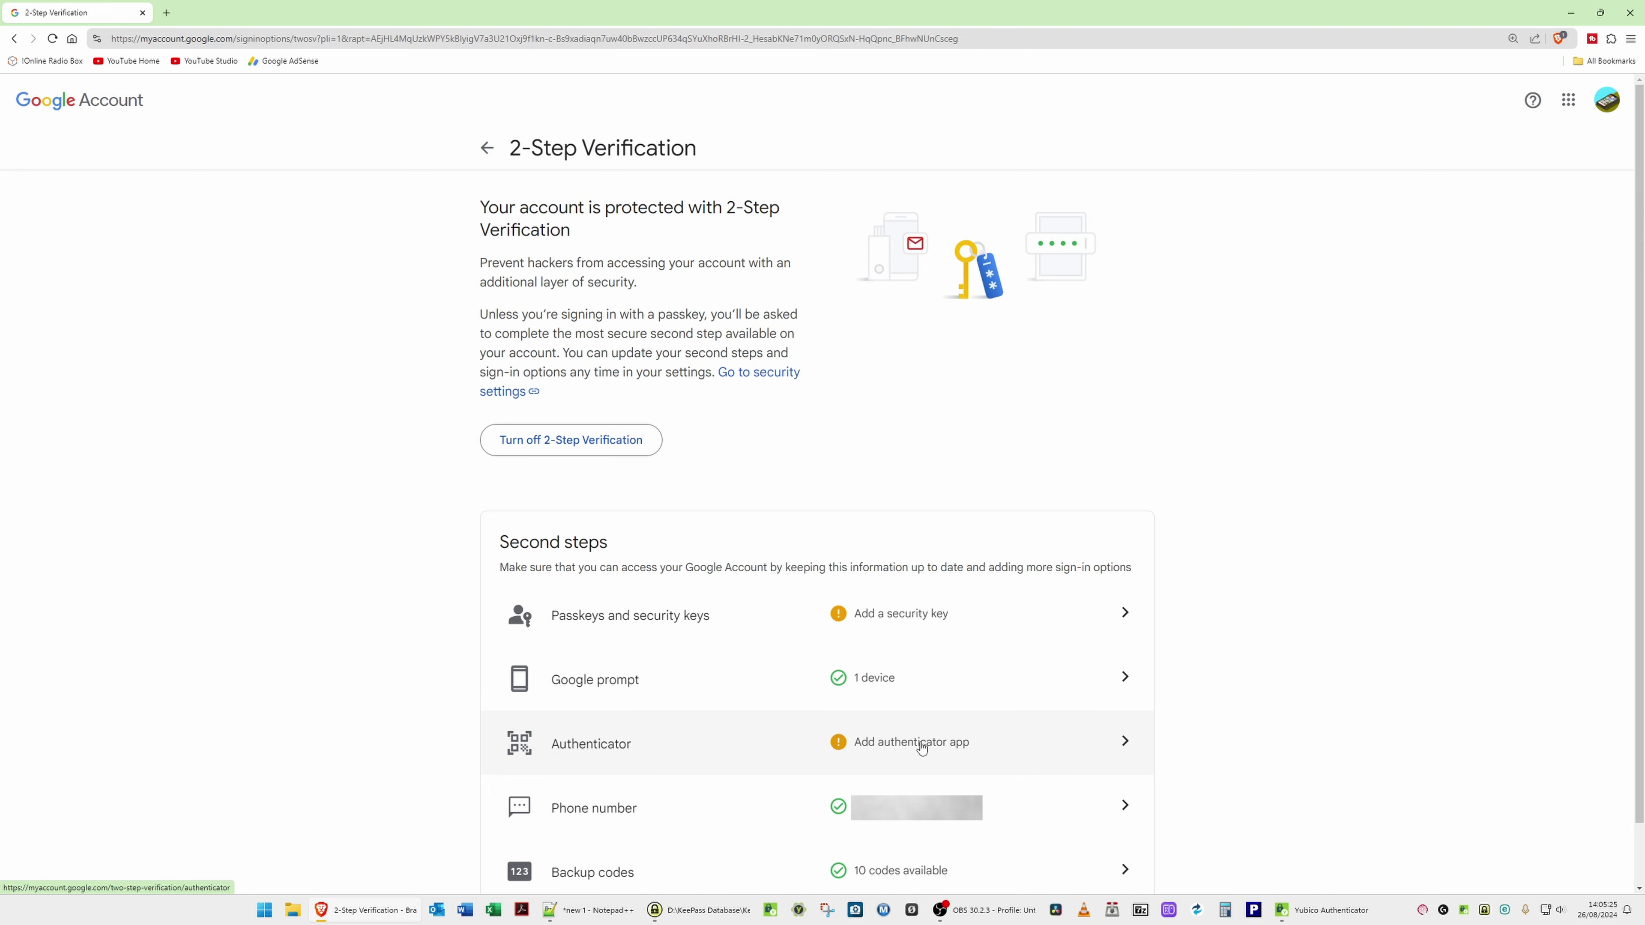
# Step: Open the Authenticator option under 2-Step Verification and begin authenticator app setup to get a QR code
pyautogui.click(900, 747)
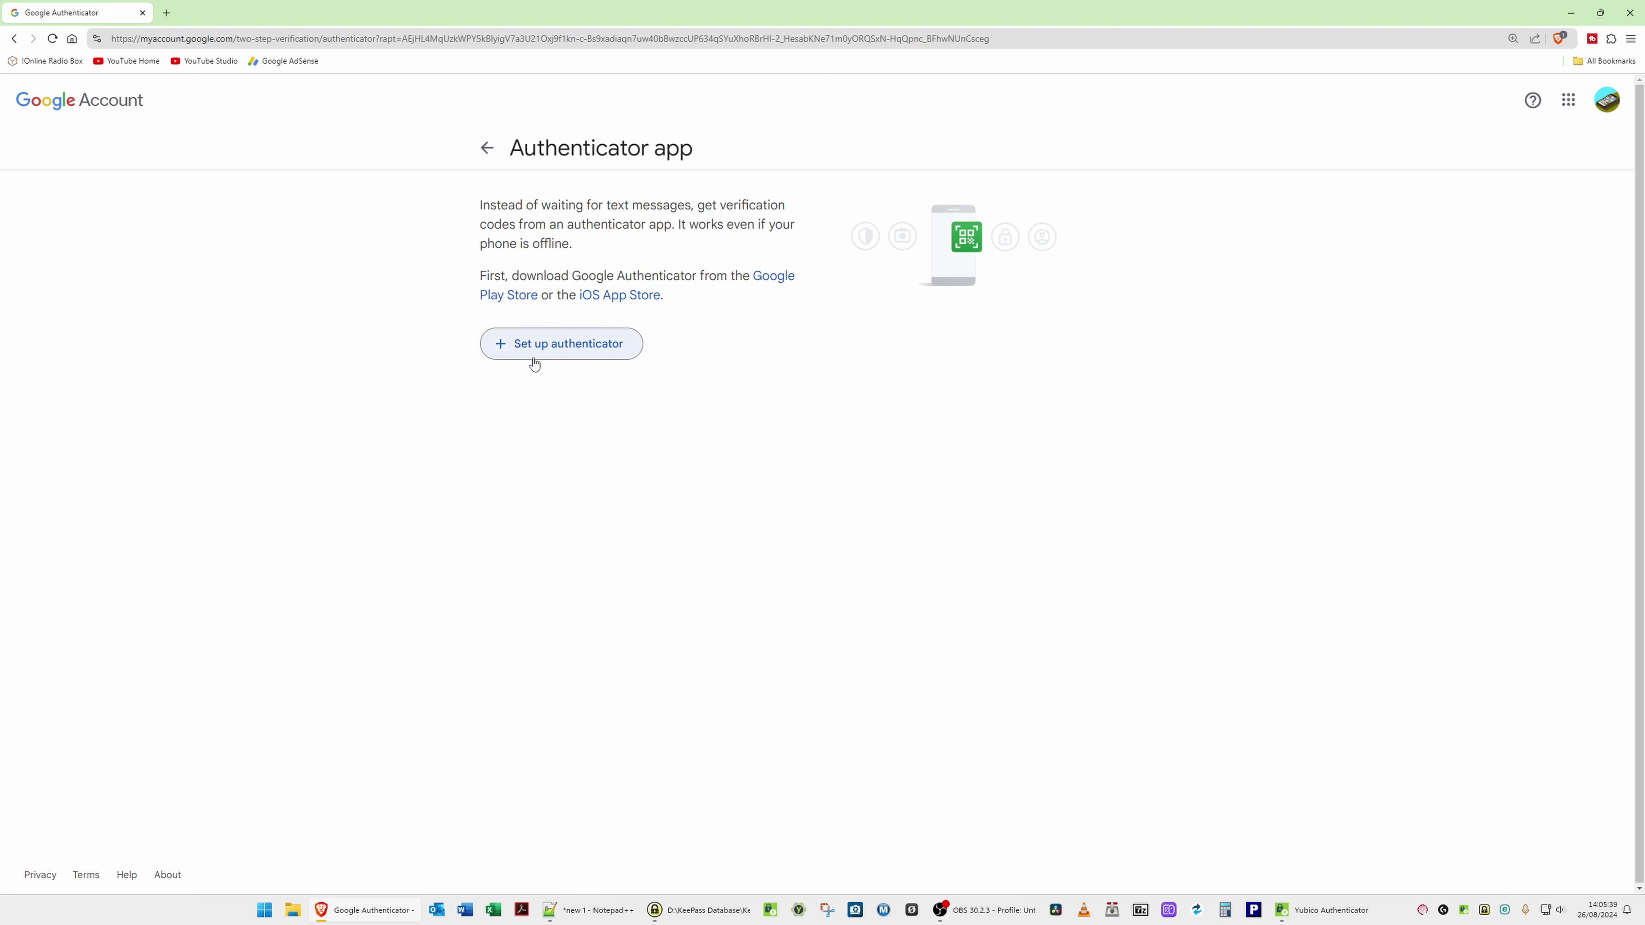
pyautogui.click(571, 348)
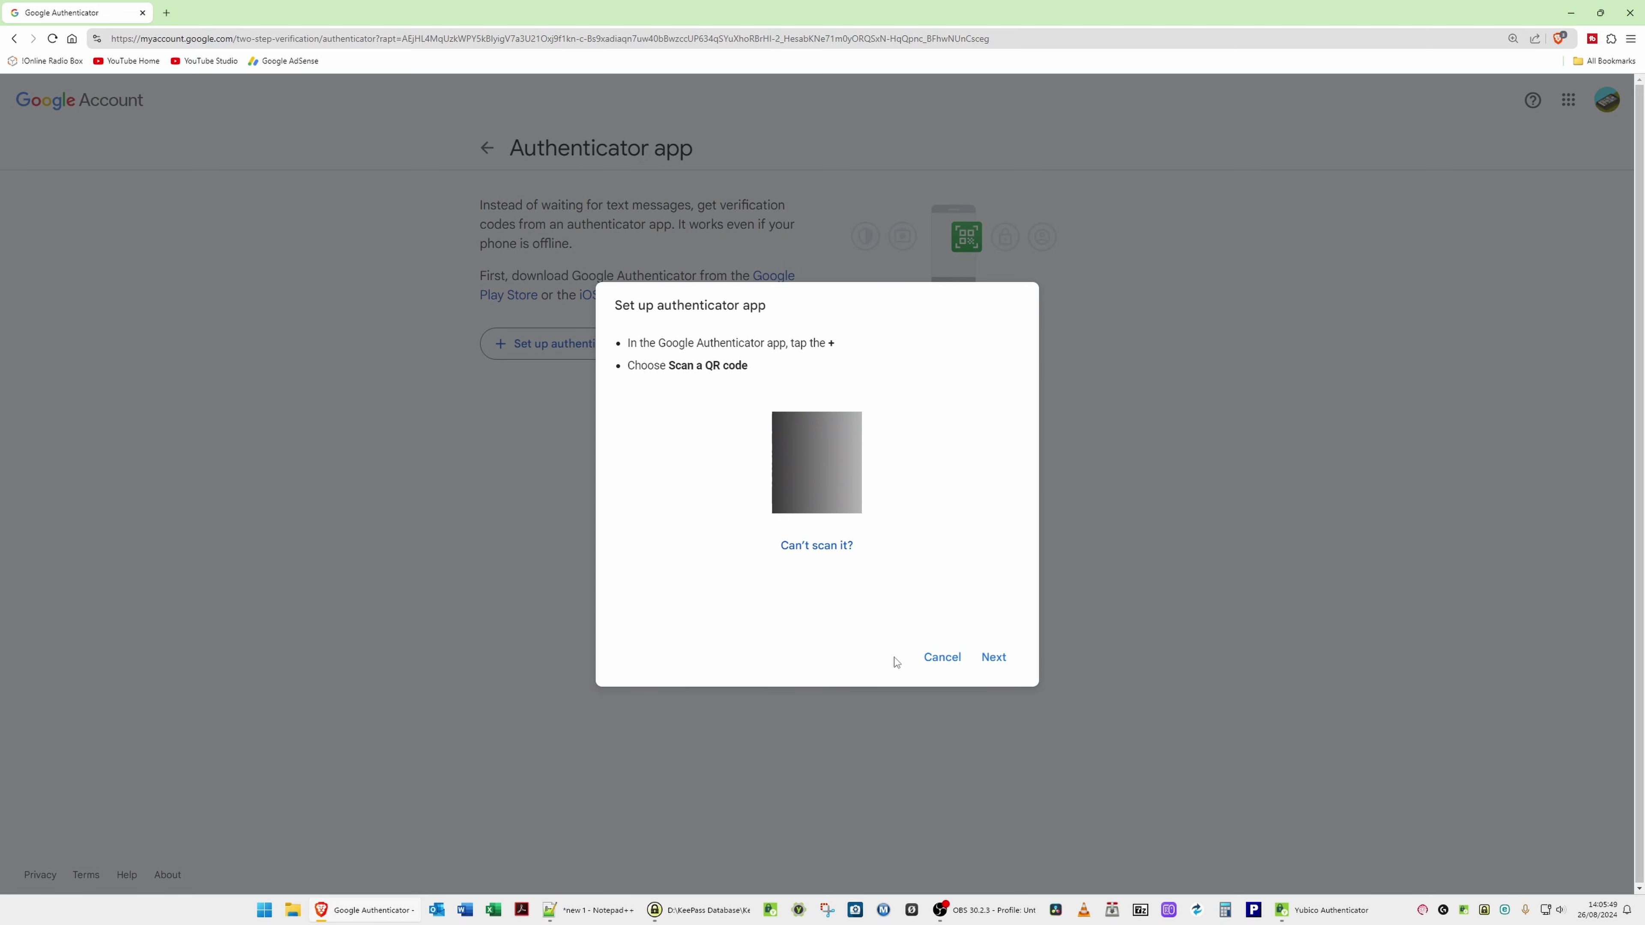
# Step: Bring the Yubico Authenticator window forward beside Google's QR code dialog
pyautogui.moveTo(1347, 915)
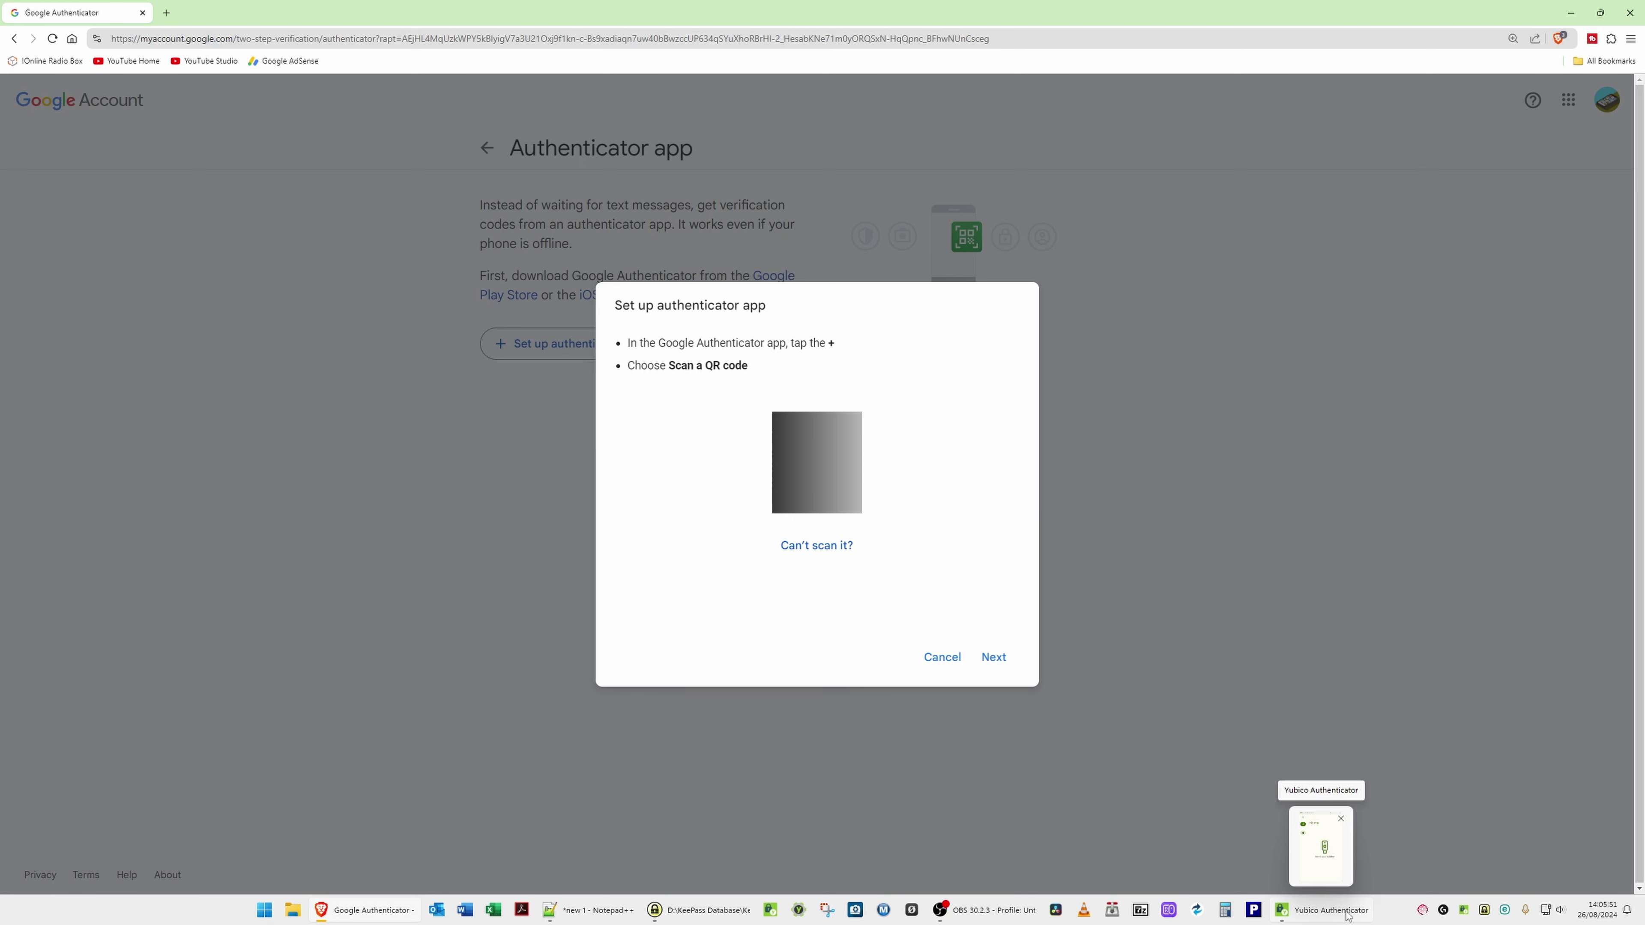
pyautogui.click(1347, 915)
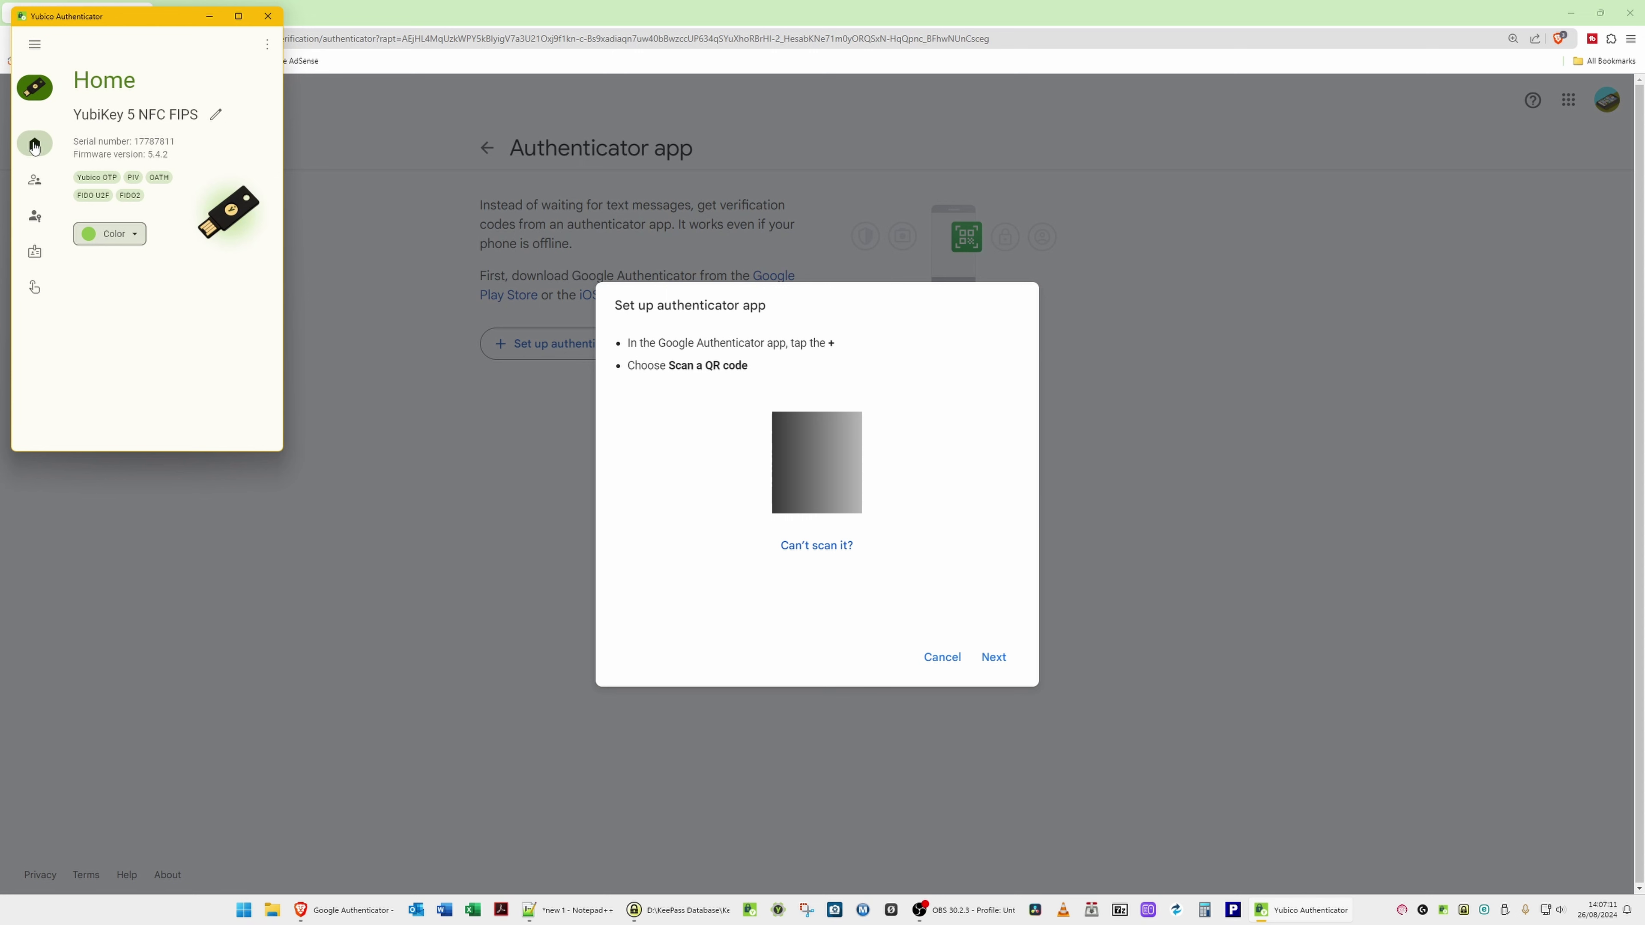
# Step: Switch to the YubiKey's Accounts screen and begin adding a new account
pyautogui.click(35, 184)
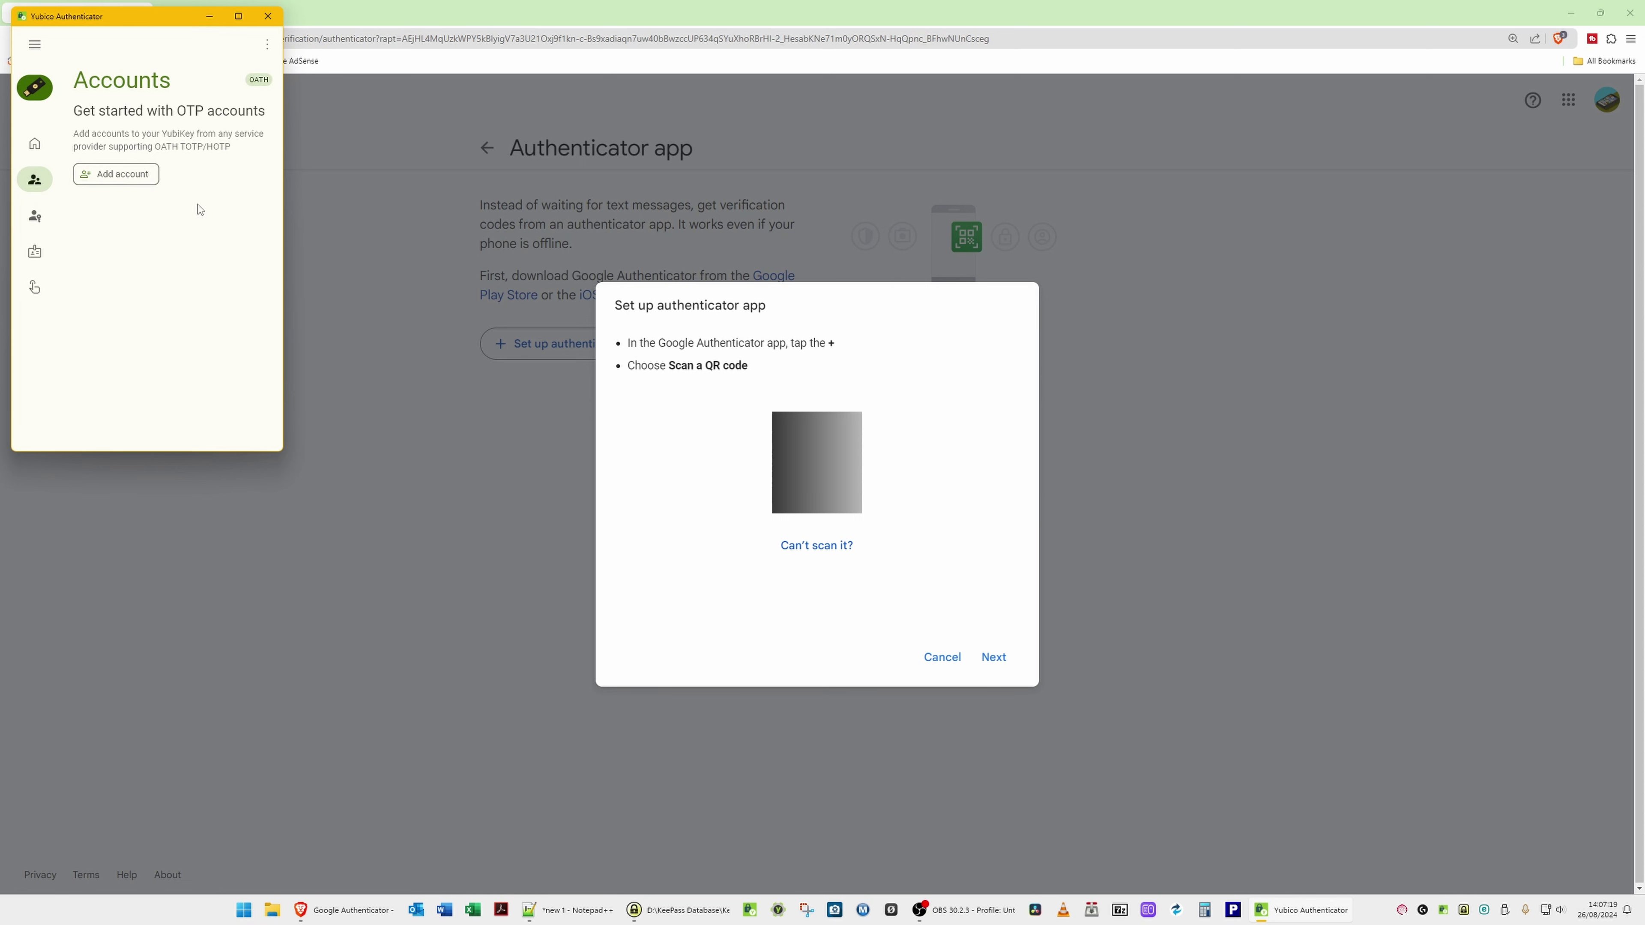
pyautogui.click(121, 177)
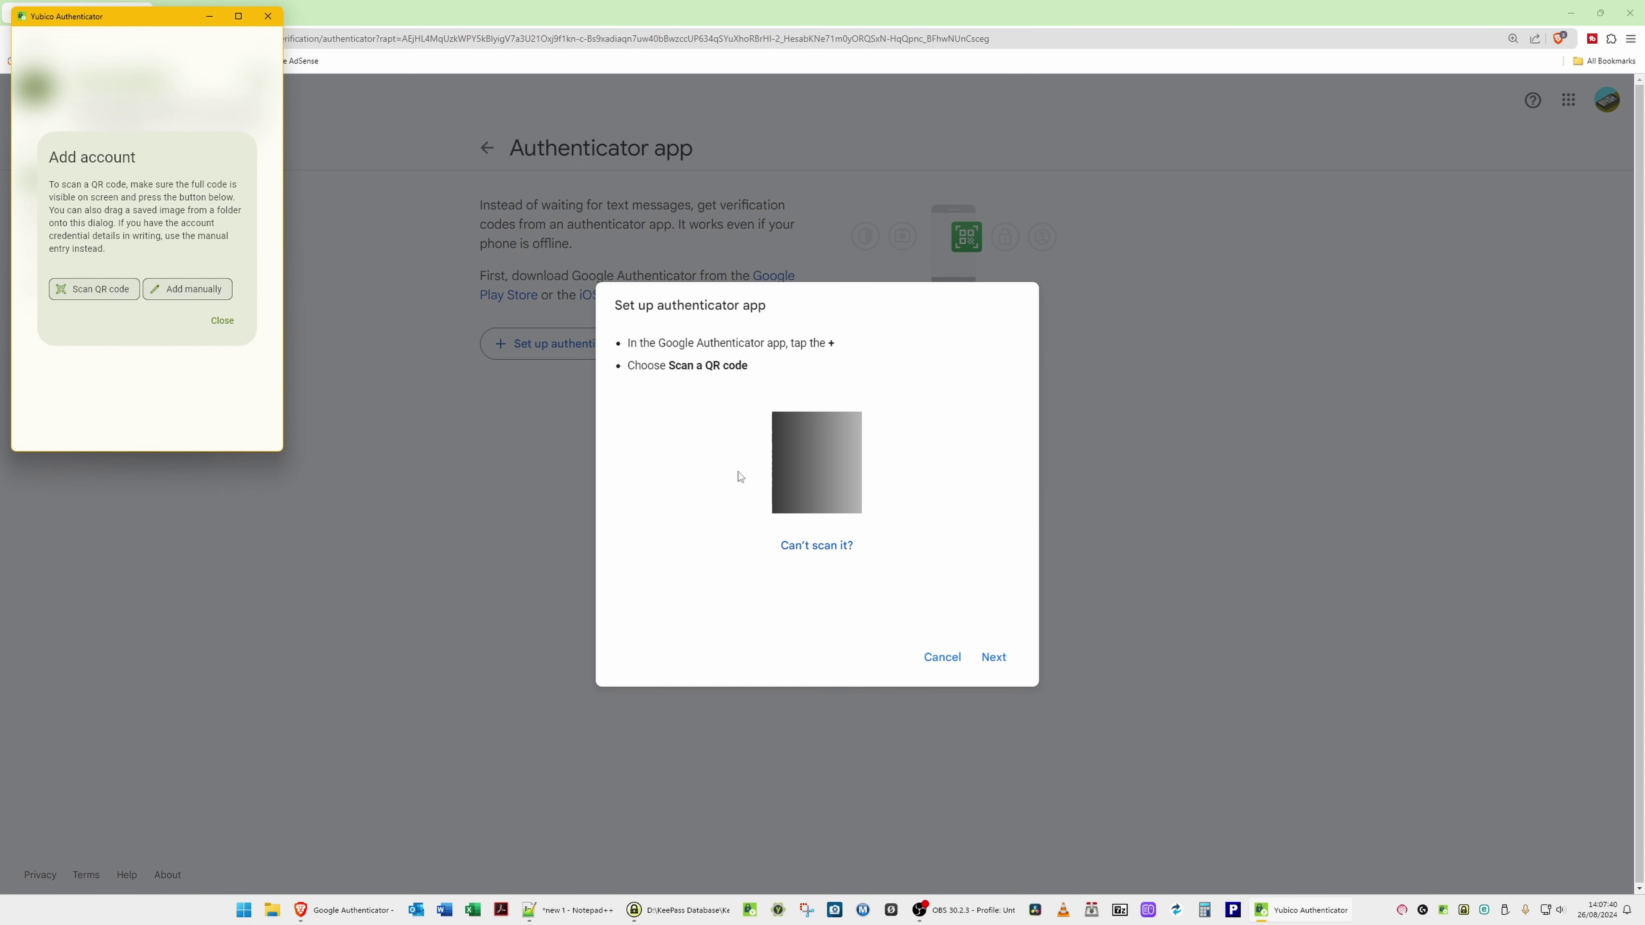
# Step: Scan Google's QR code into a new YubiKey account, enable Require touch, and save it
pyautogui.click(100, 292)
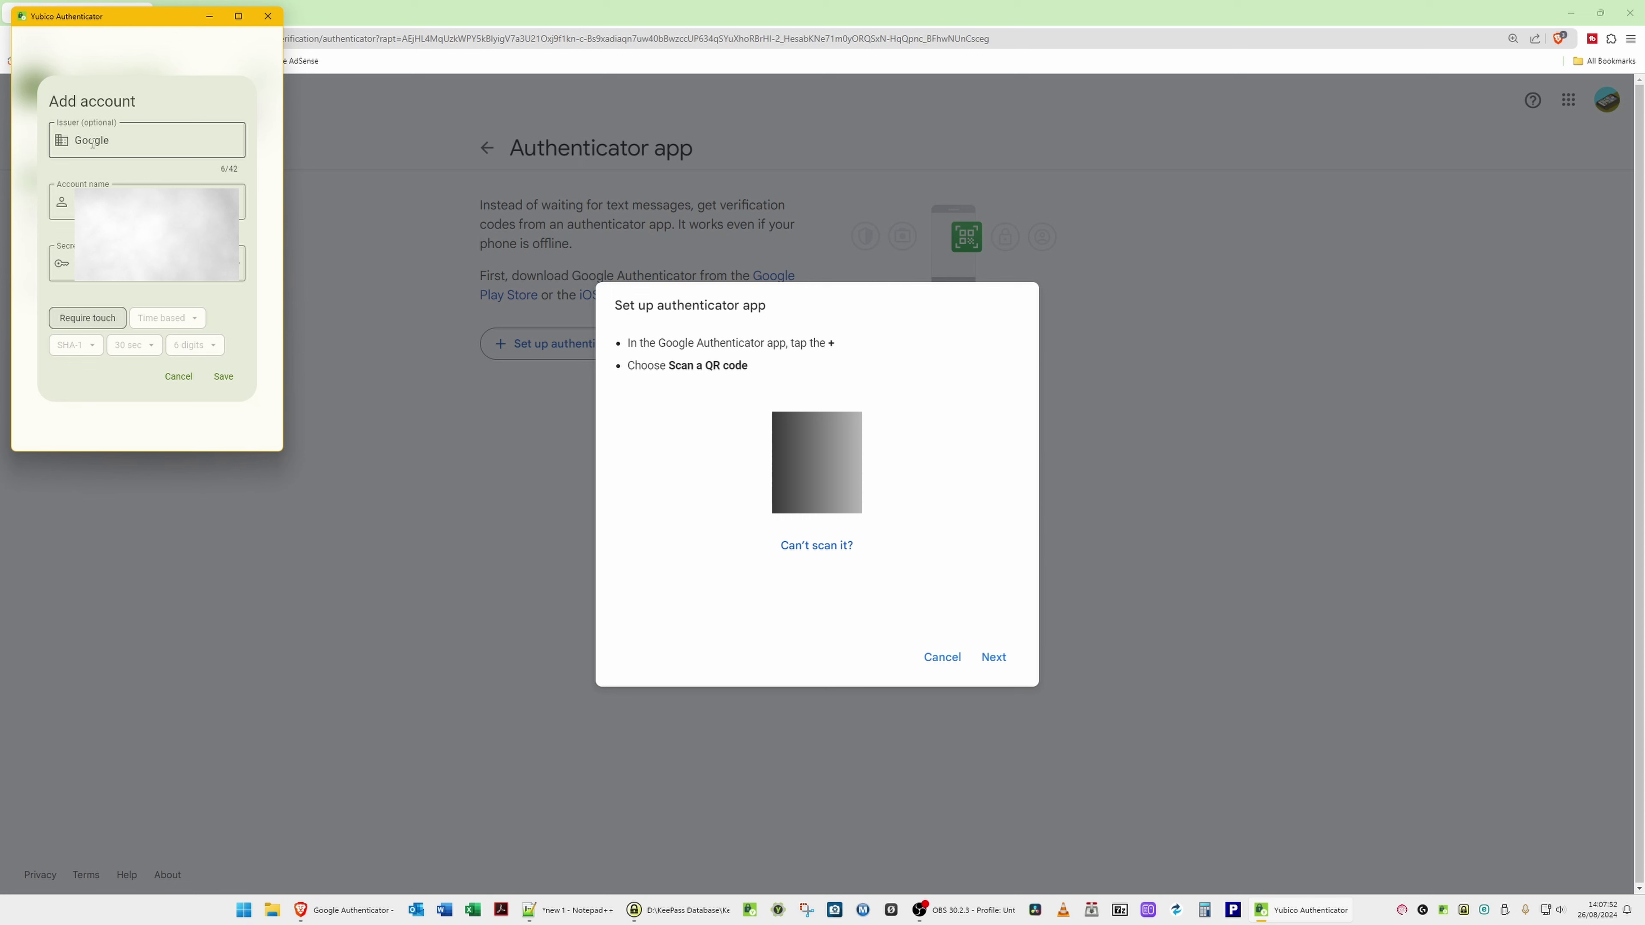
pyautogui.press('Tab')
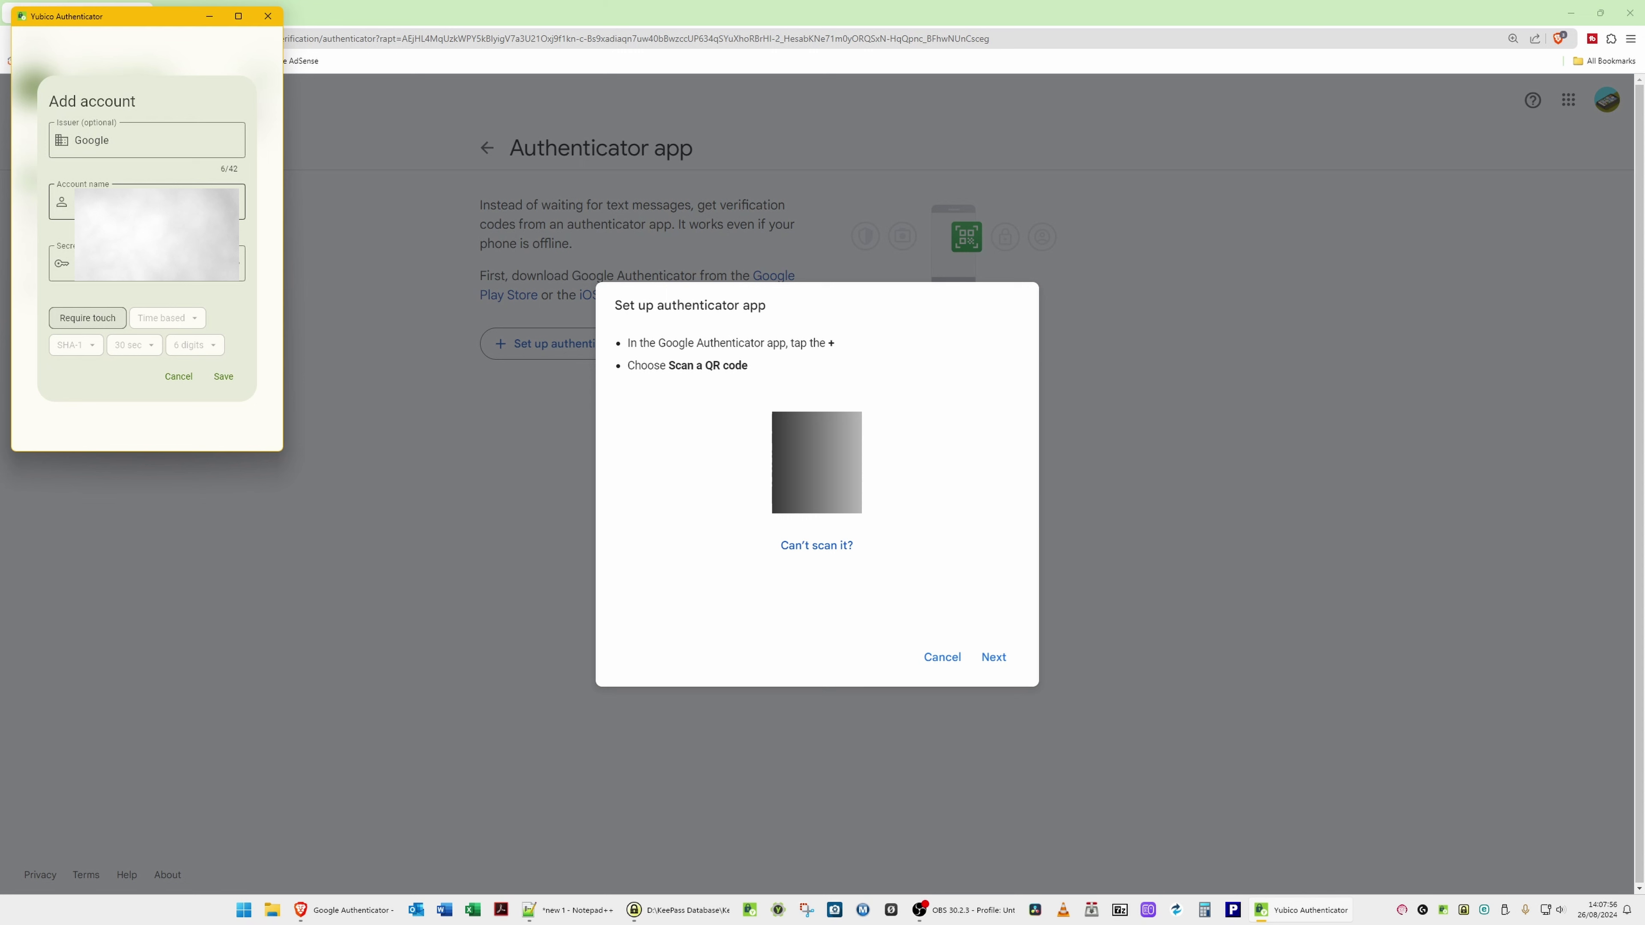
pyautogui.press('Tab')
pyautogui.click(87, 319)
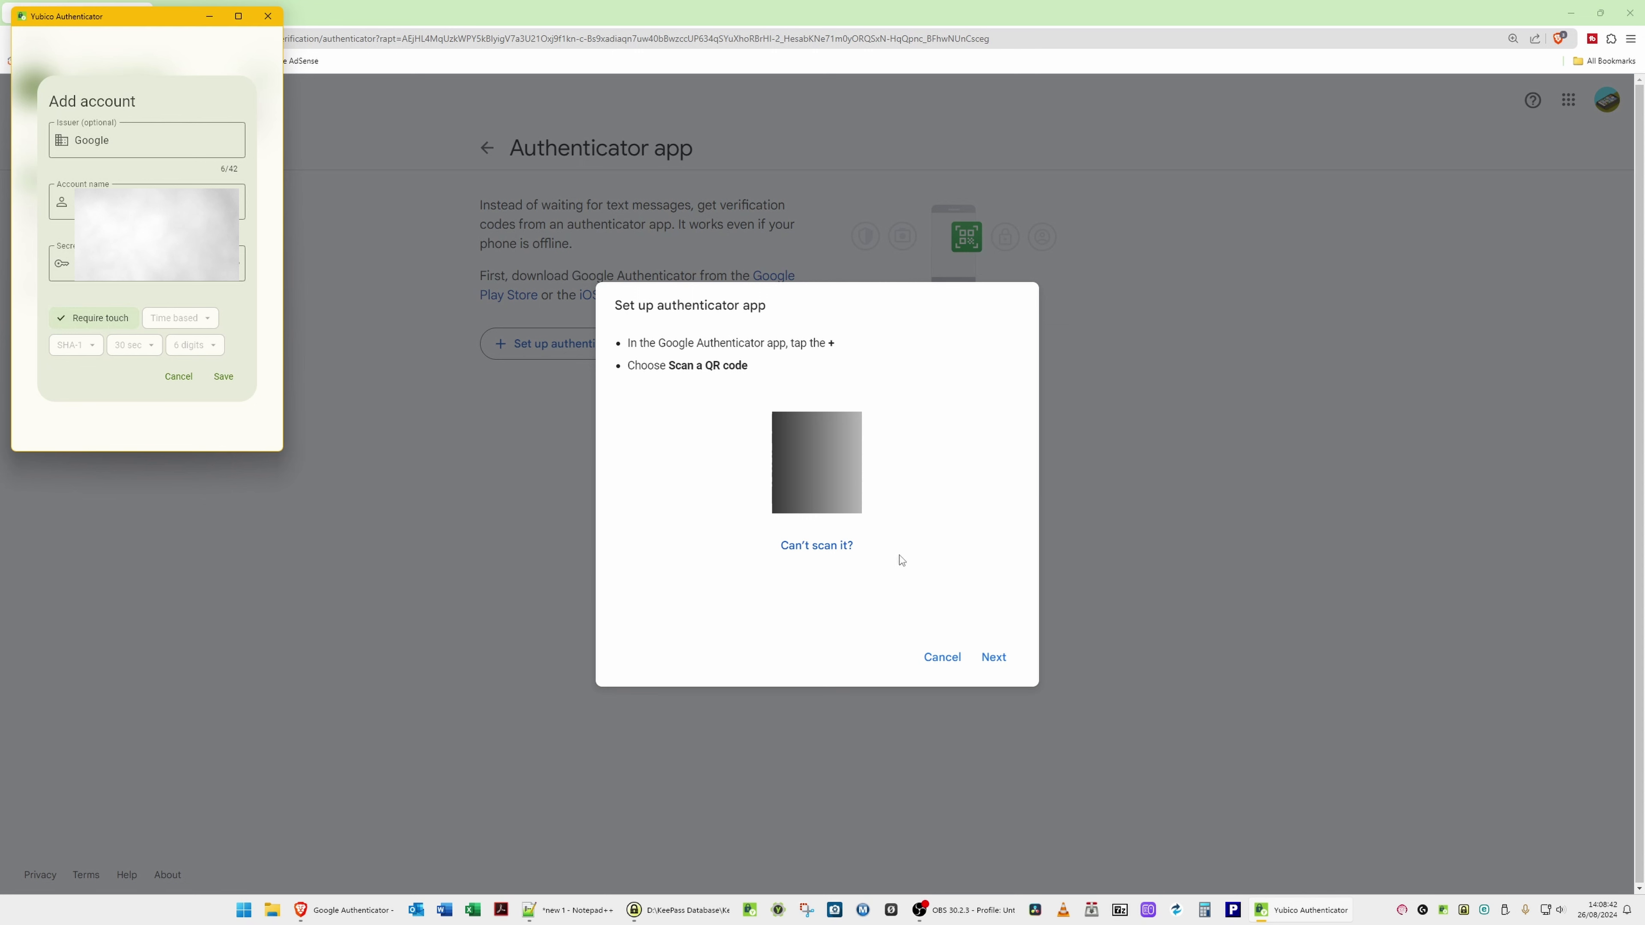
pyautogui.click(223, 377)
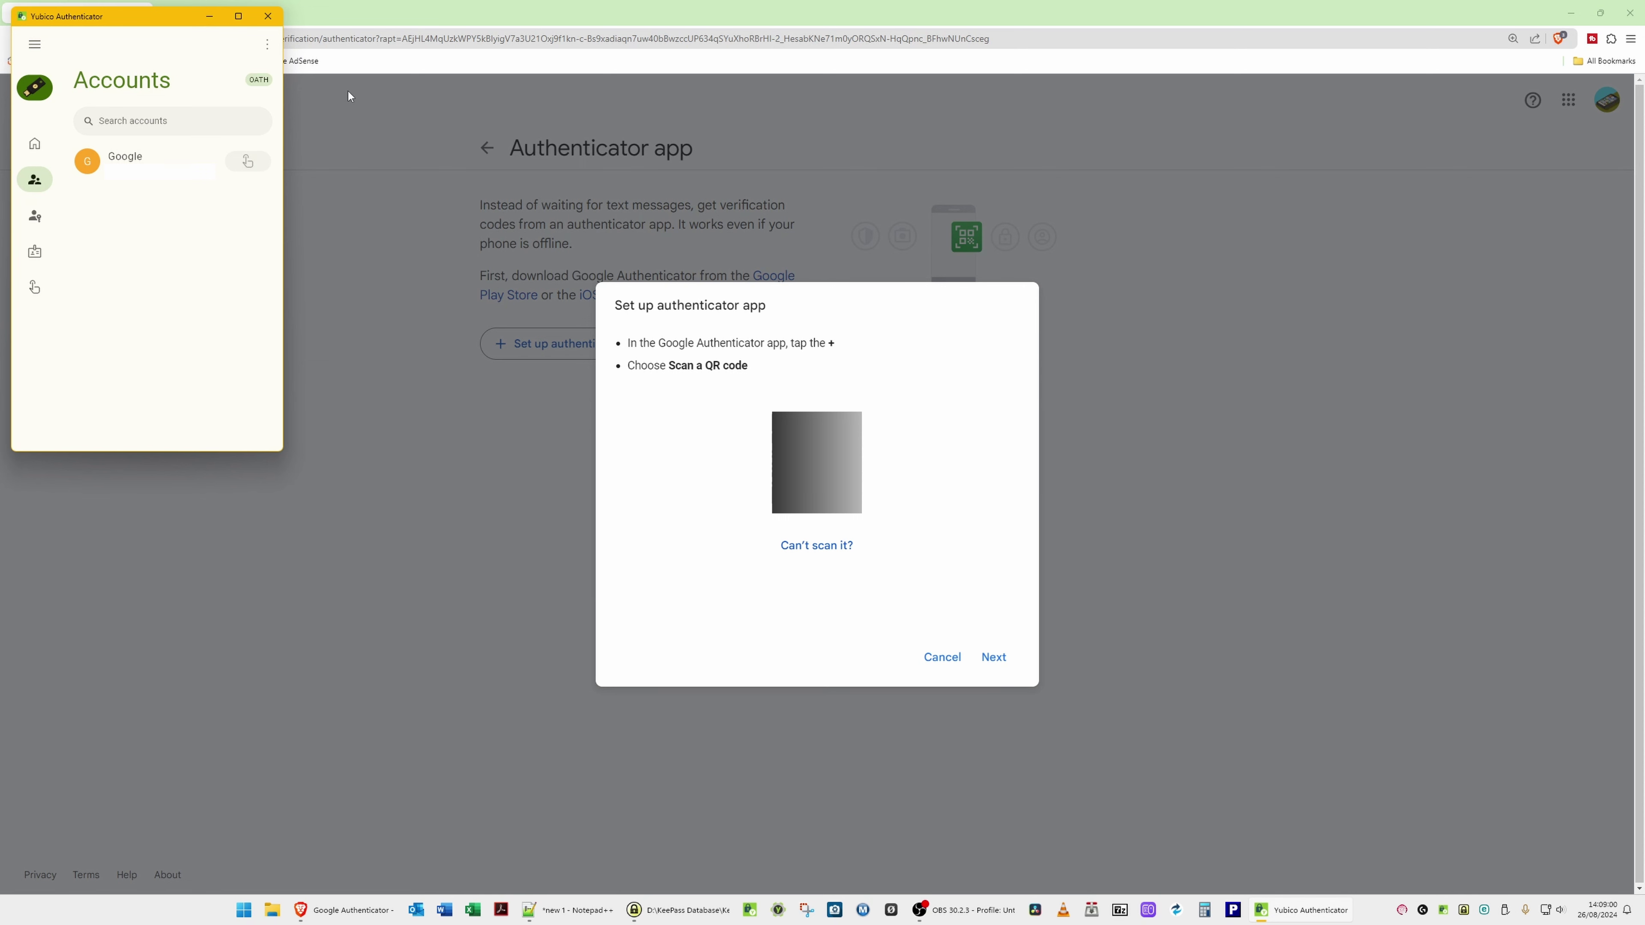
# Step: Advance Google's Set up authenticator dialog to its empty 6-digit code entry step
pyautogui.click(993, 658)
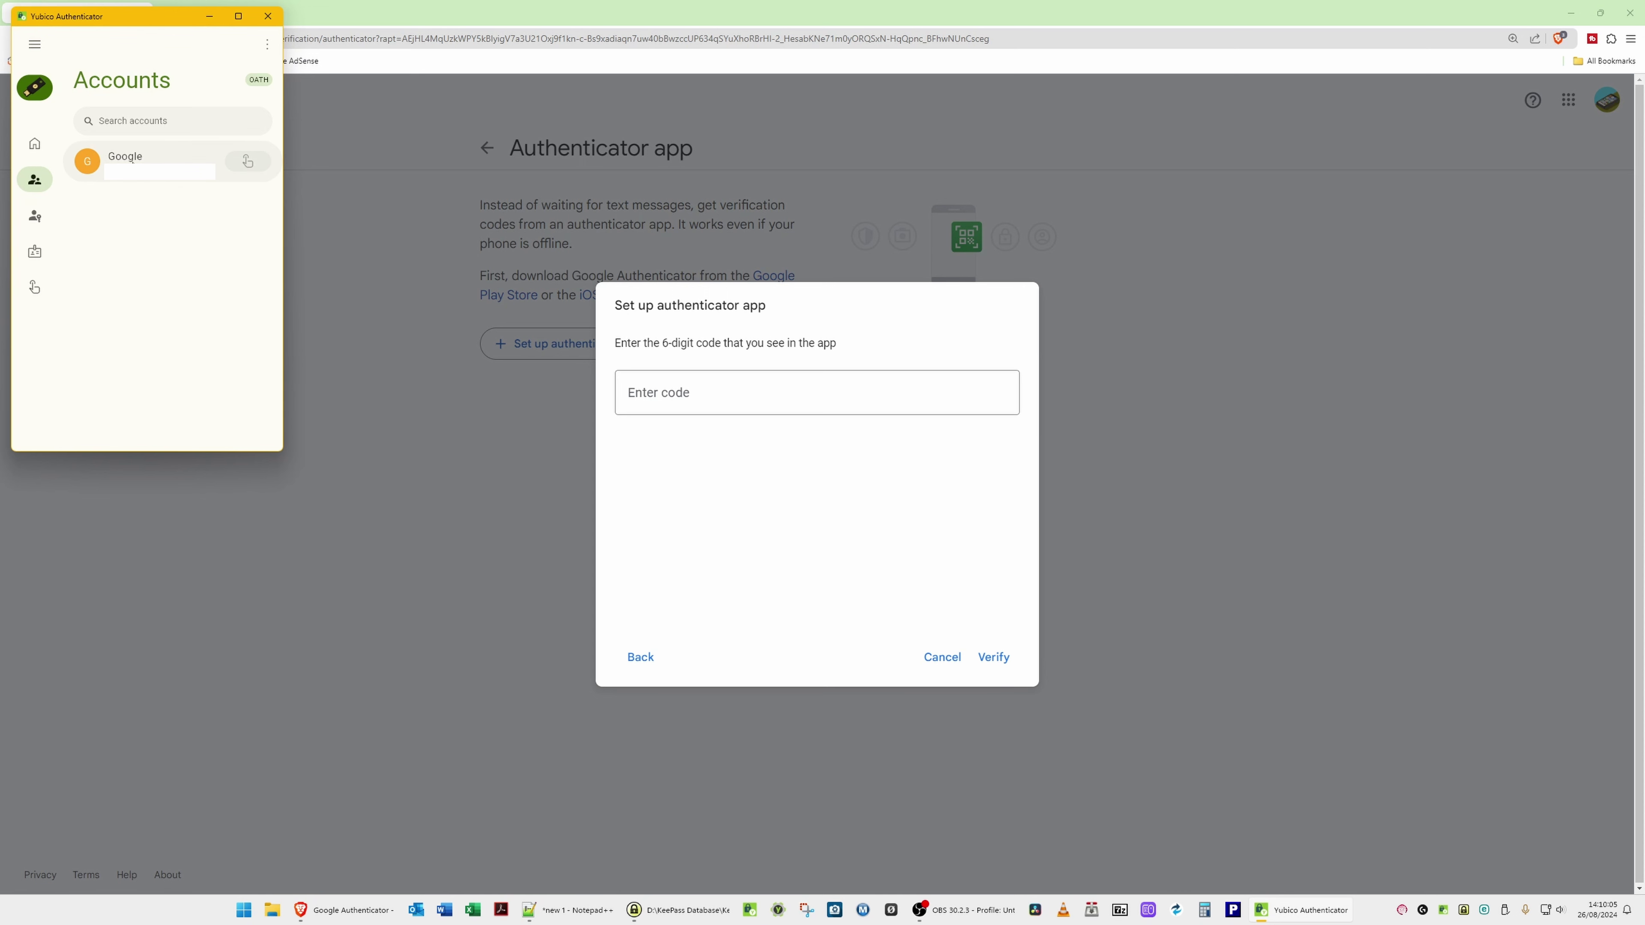
# Step: Generate a Google code with a YubiKey touch and copy it to the clipboard
pyautogui.click(129, 159)
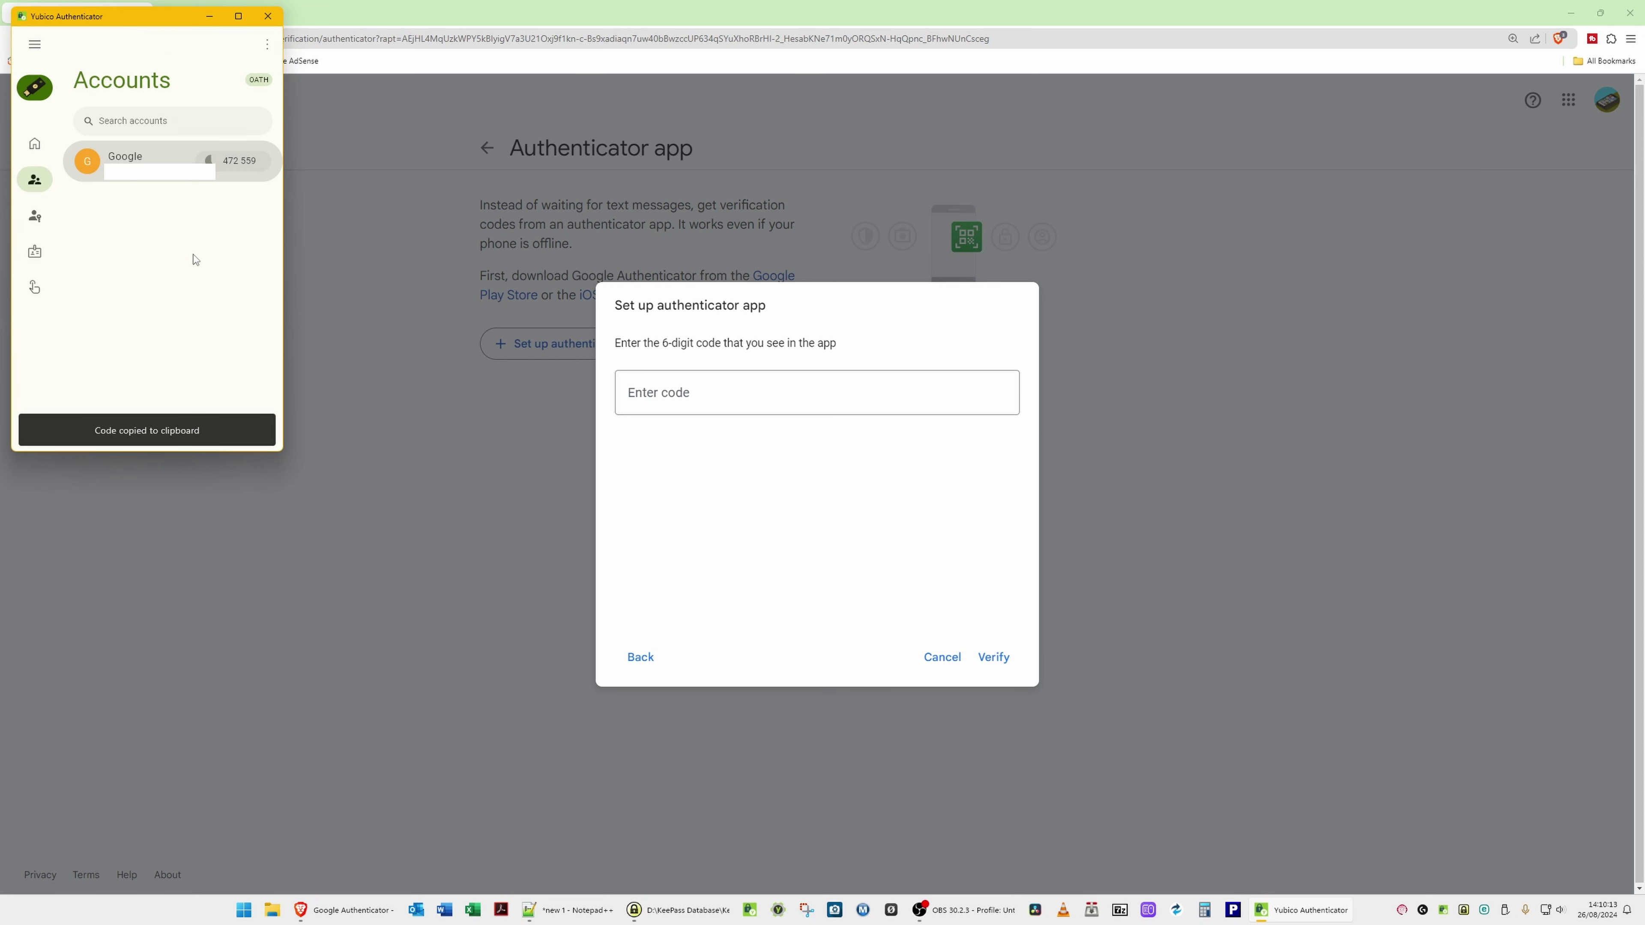
pyautogui.click(233, 166)
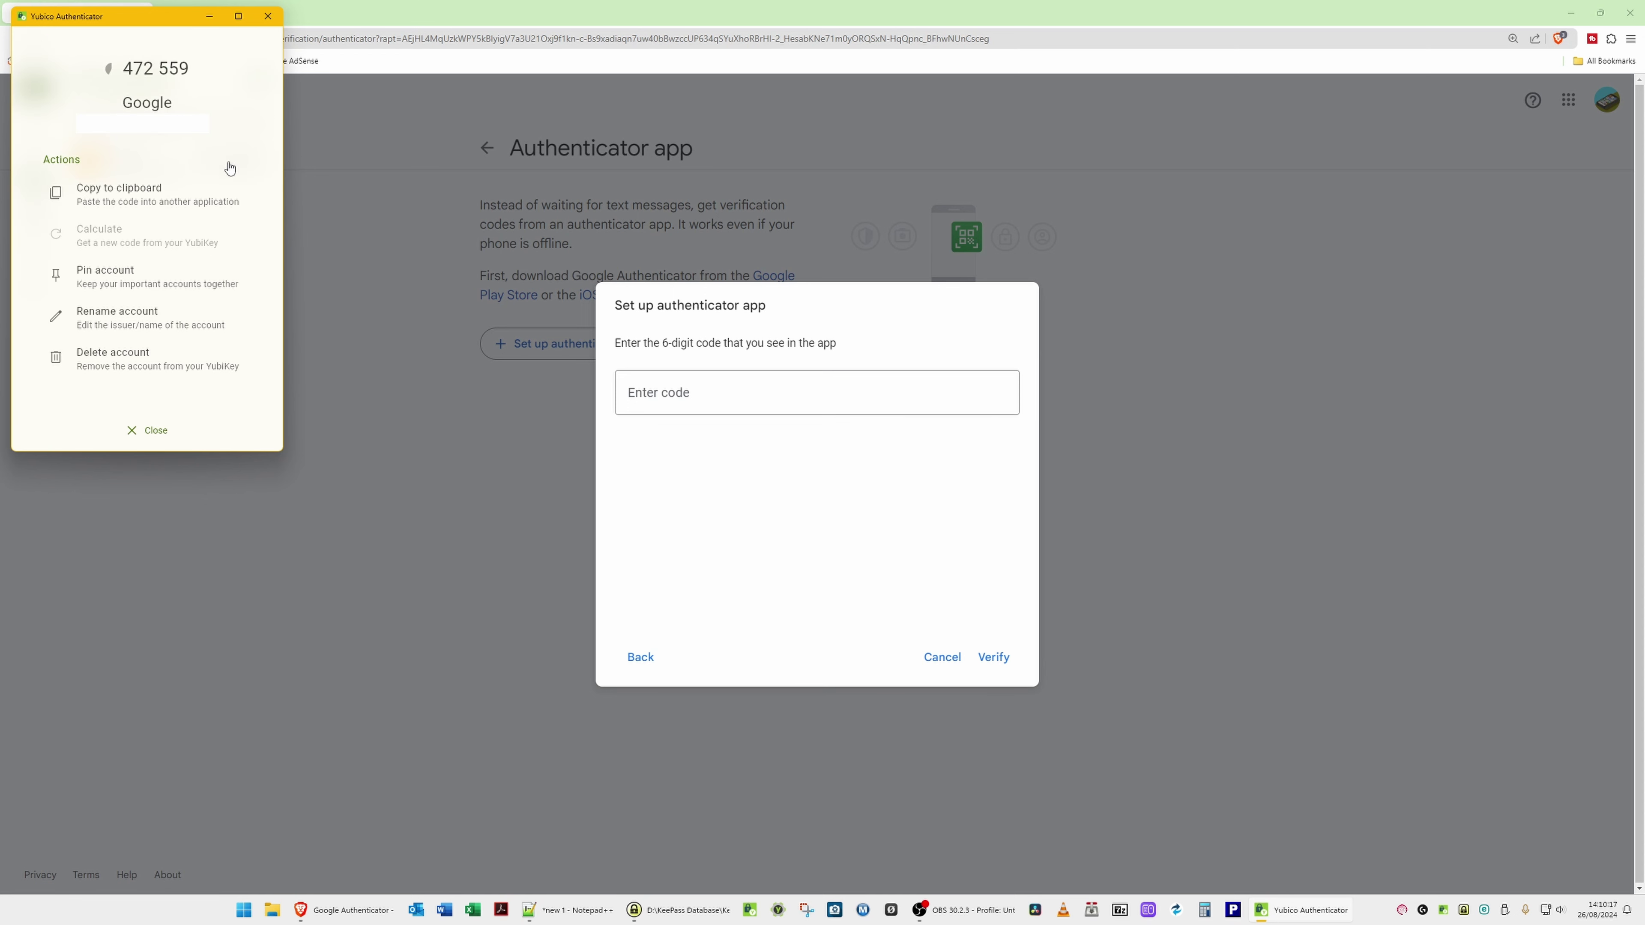
pyautogui.click(125, 192)
# Step: Paste the copied code as plain text into Google's Enter code field and verify it
pyautogui.rightClick(698, 397)
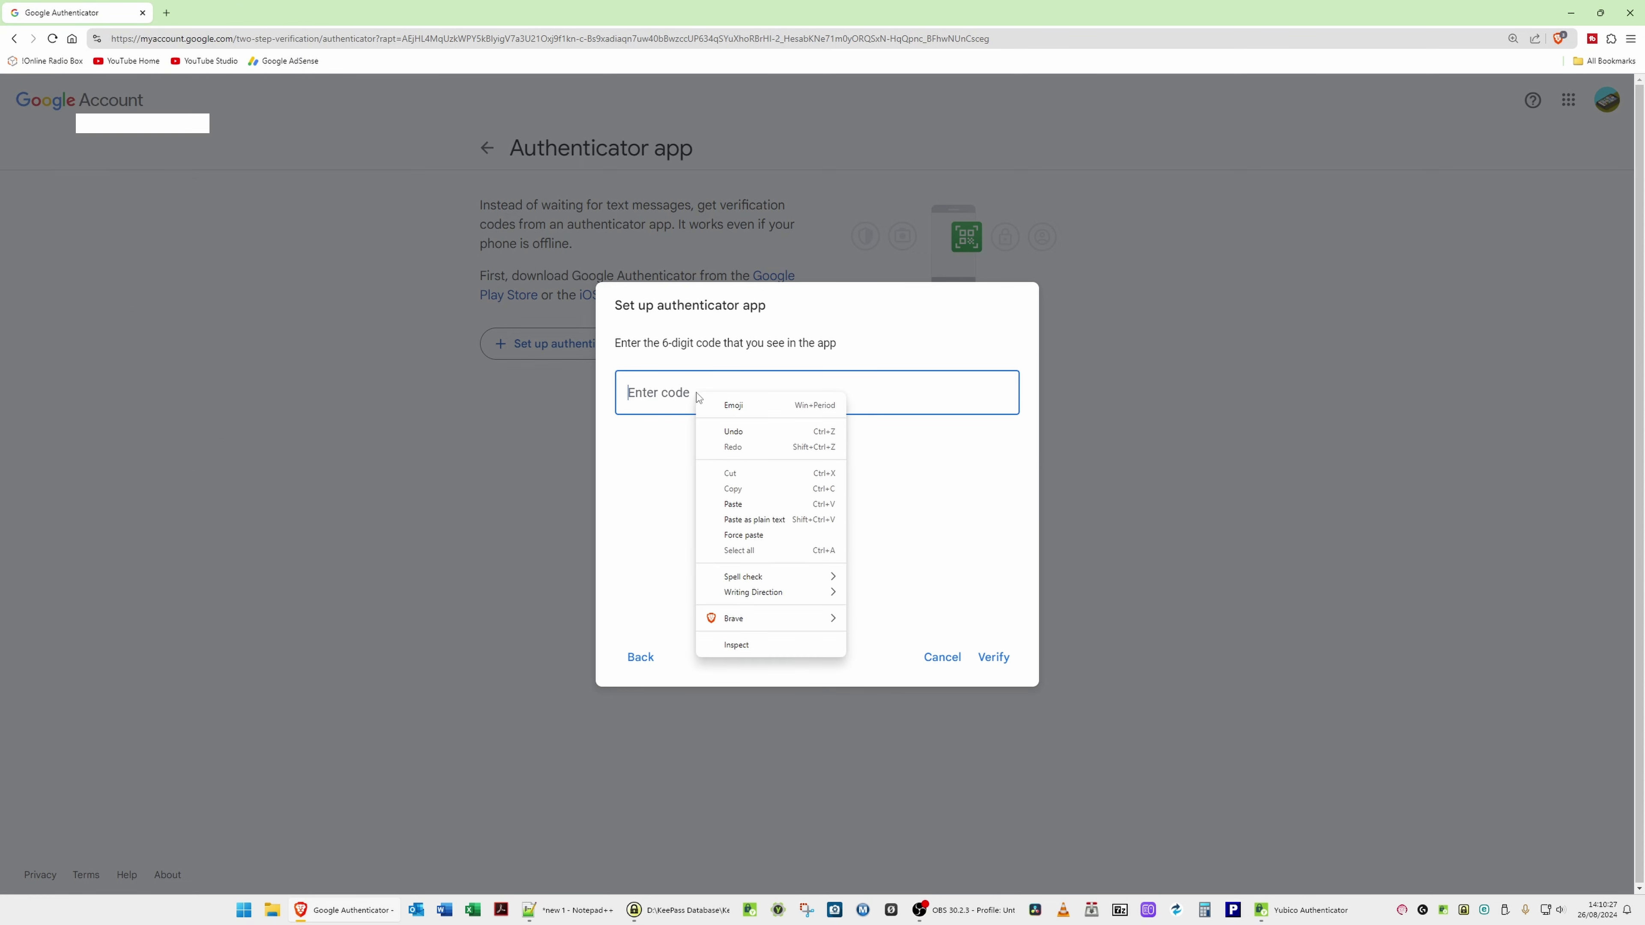
pyautogui.click(772, 517)
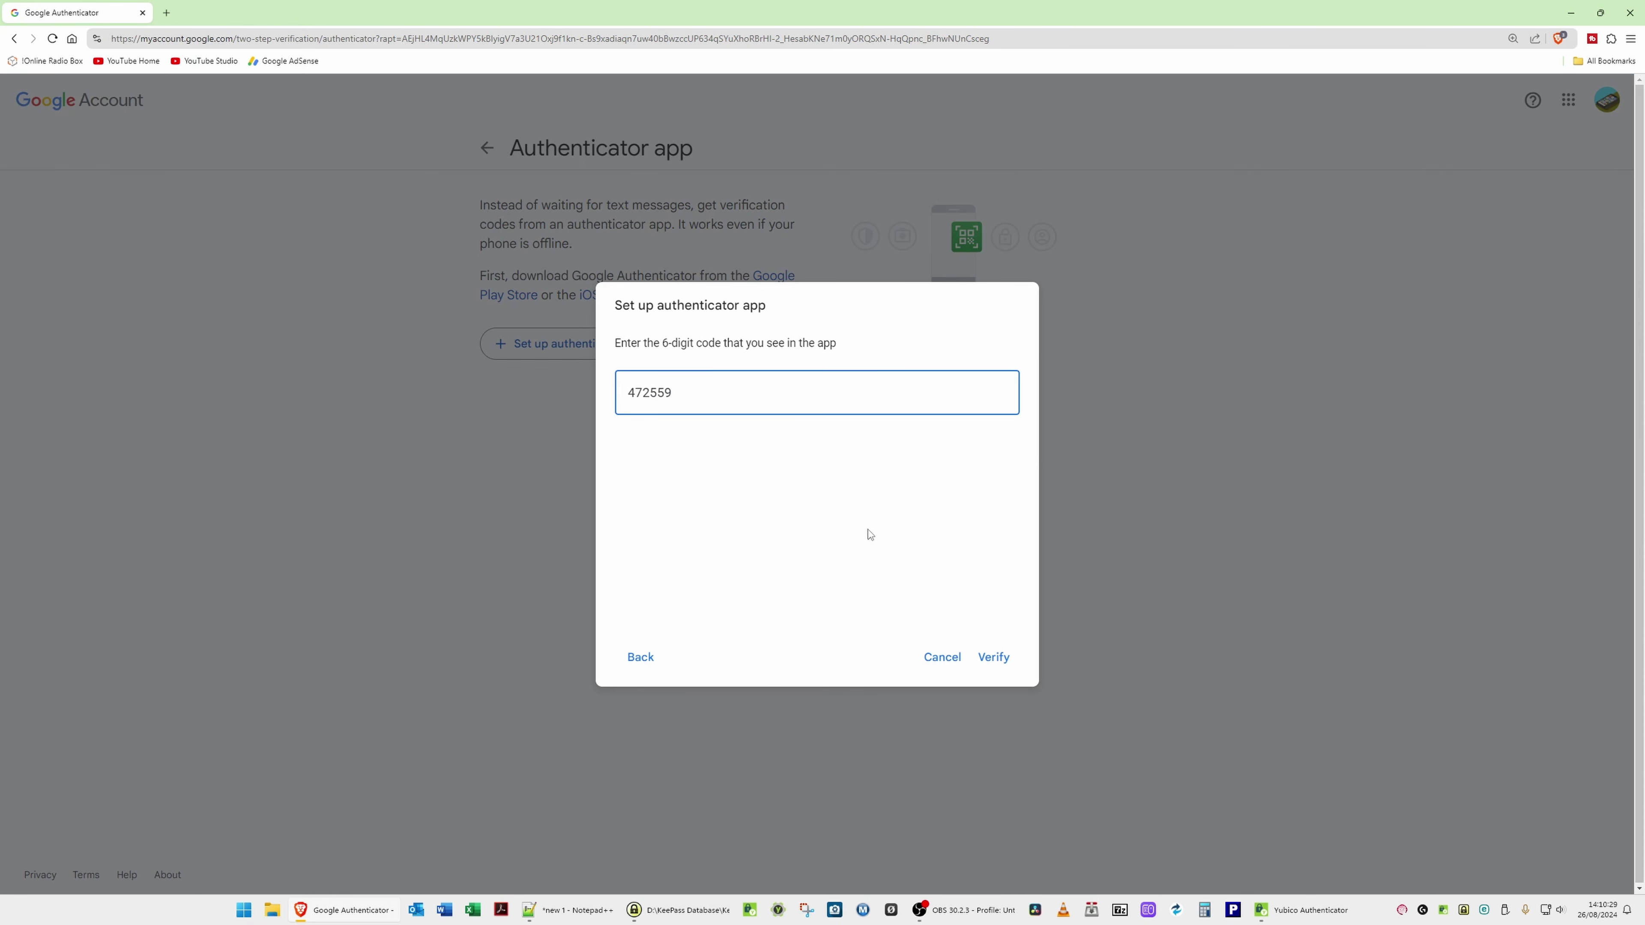
pyautogui.click(1004, 657)
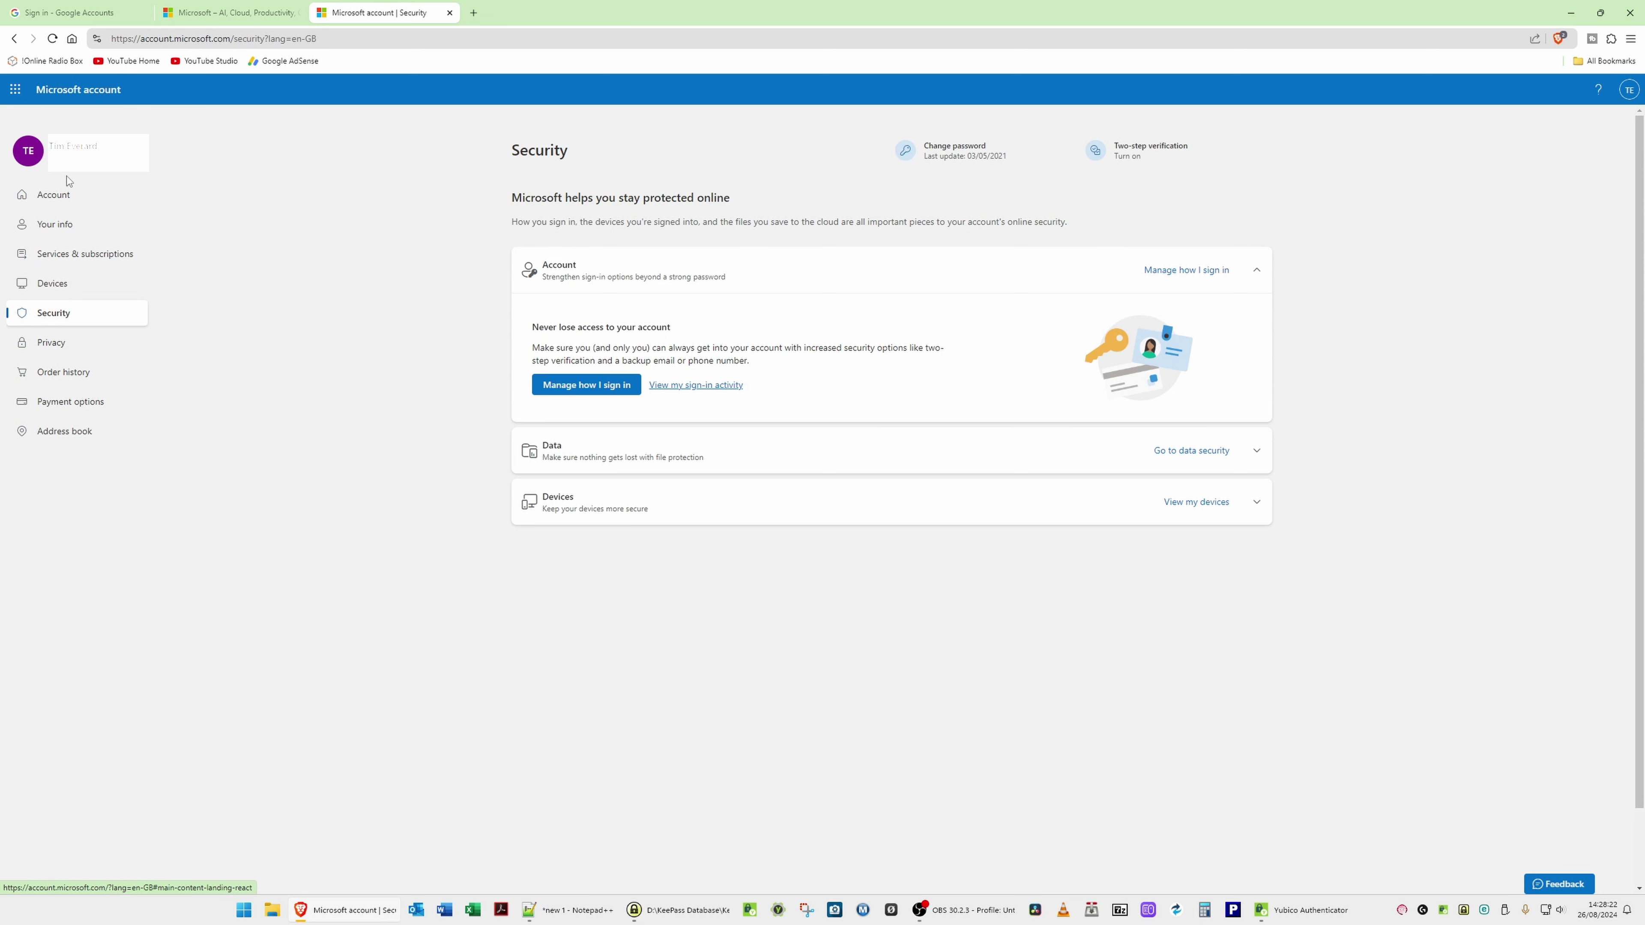
# Step: Go to the Microsoft account Security page and open Manage how I sign in
pyautogui.click(54, 317)
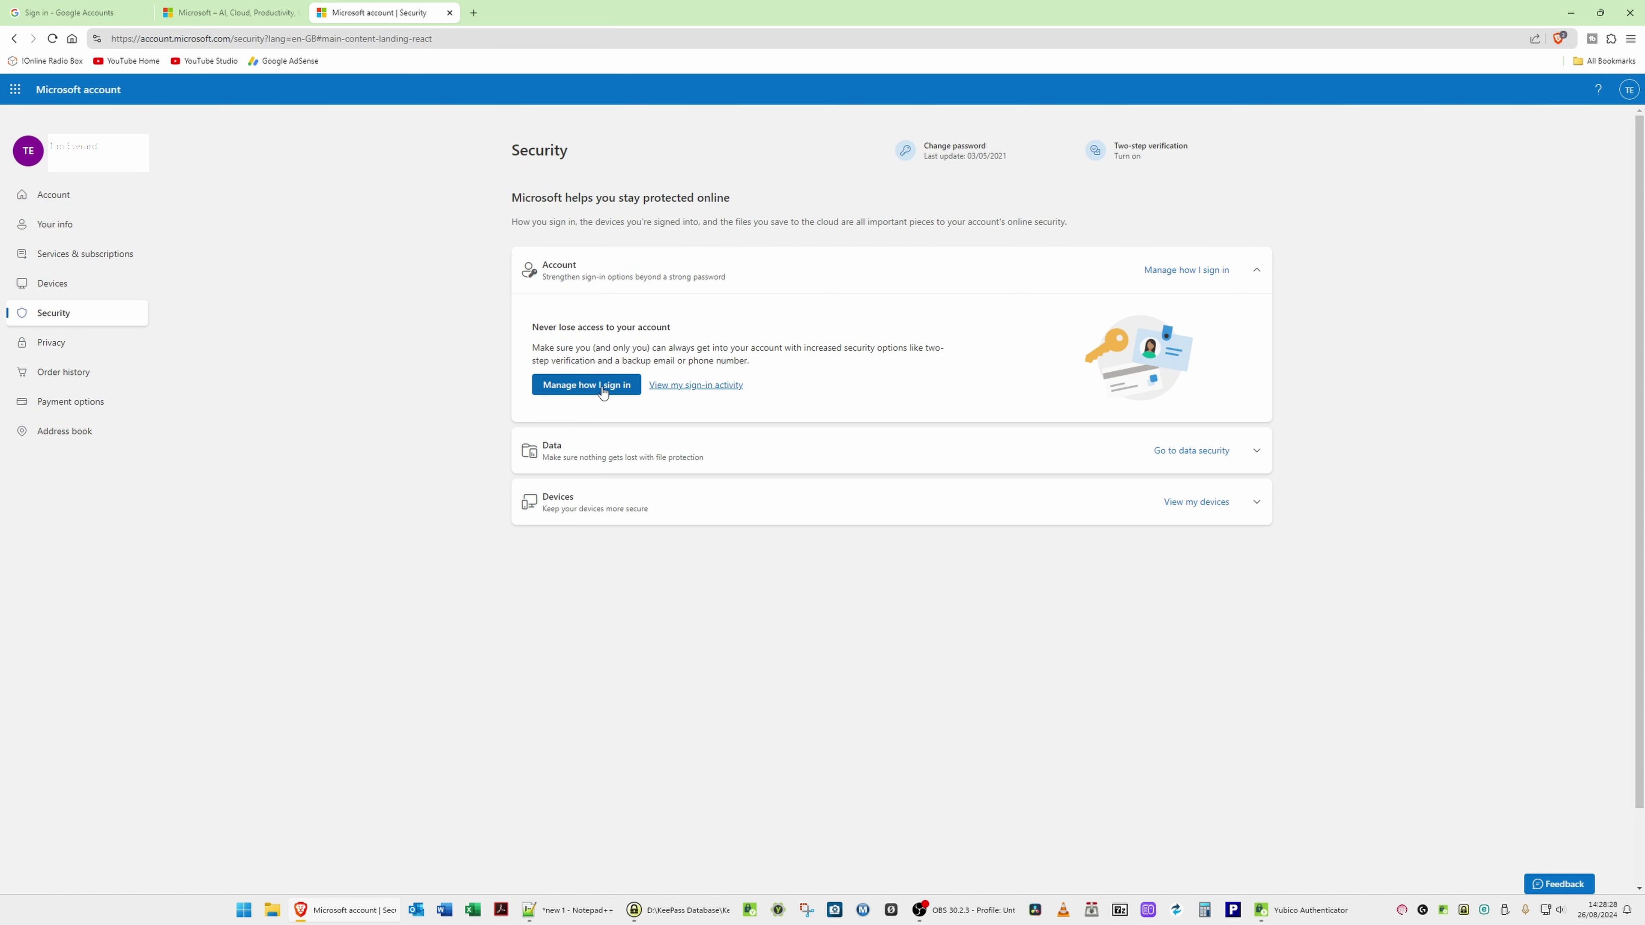
pyautogui.click(585, 389)
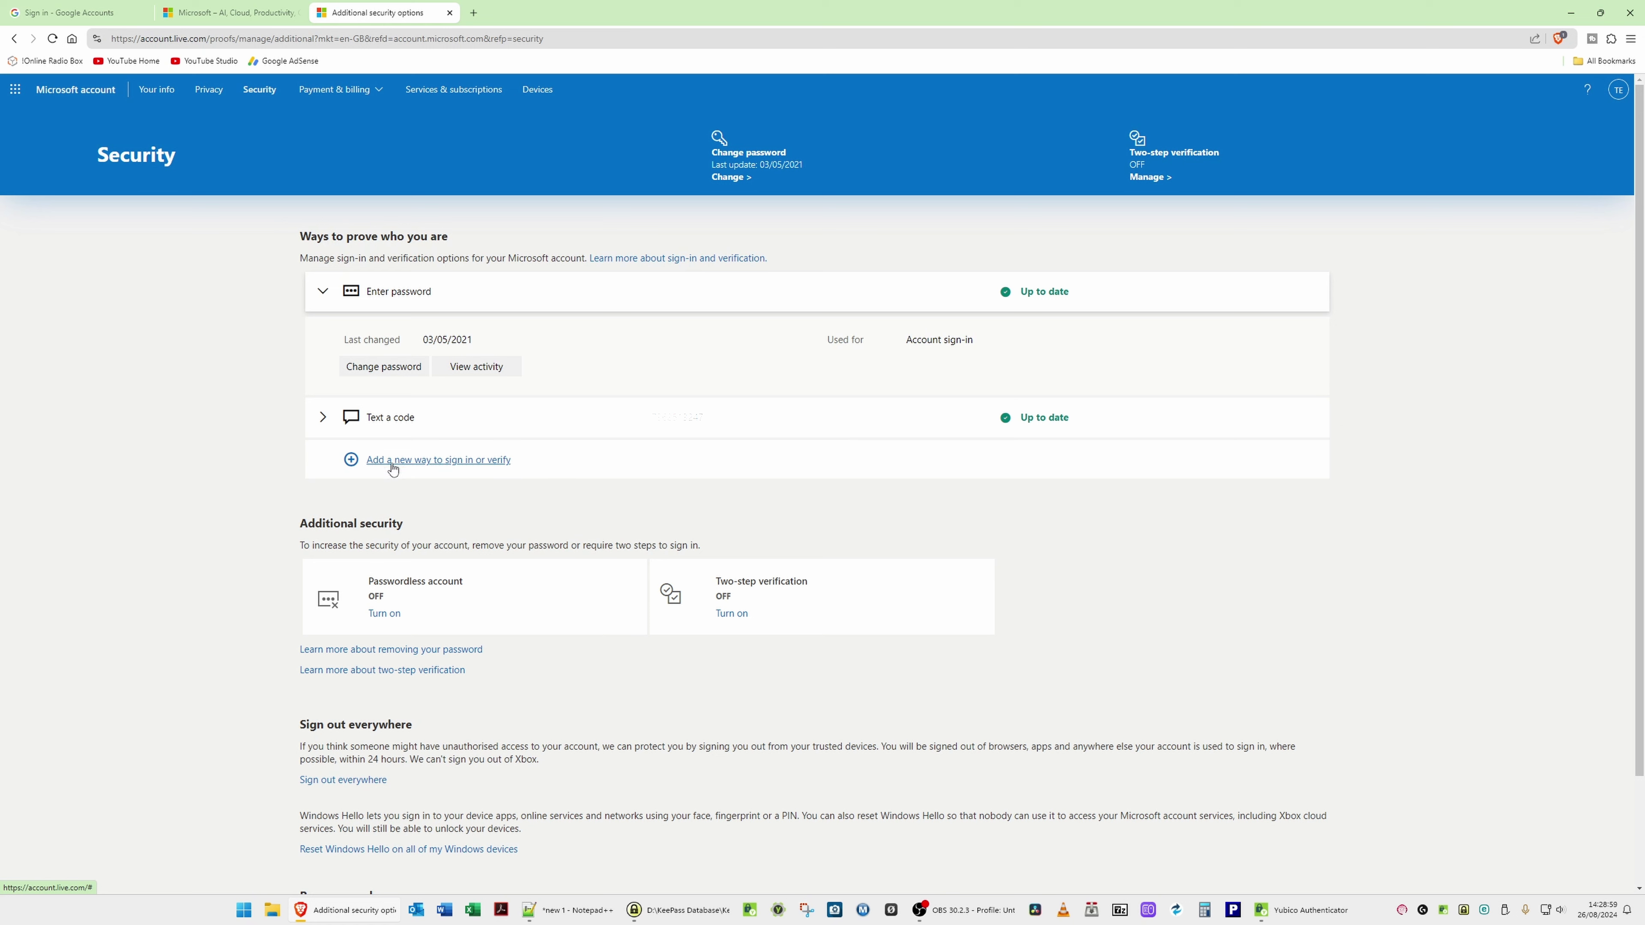
# Step: Add a new sign-in method using an authenticator app, choosing a different app than Microsoft Authenticator
pyautogui.click(426, 461)
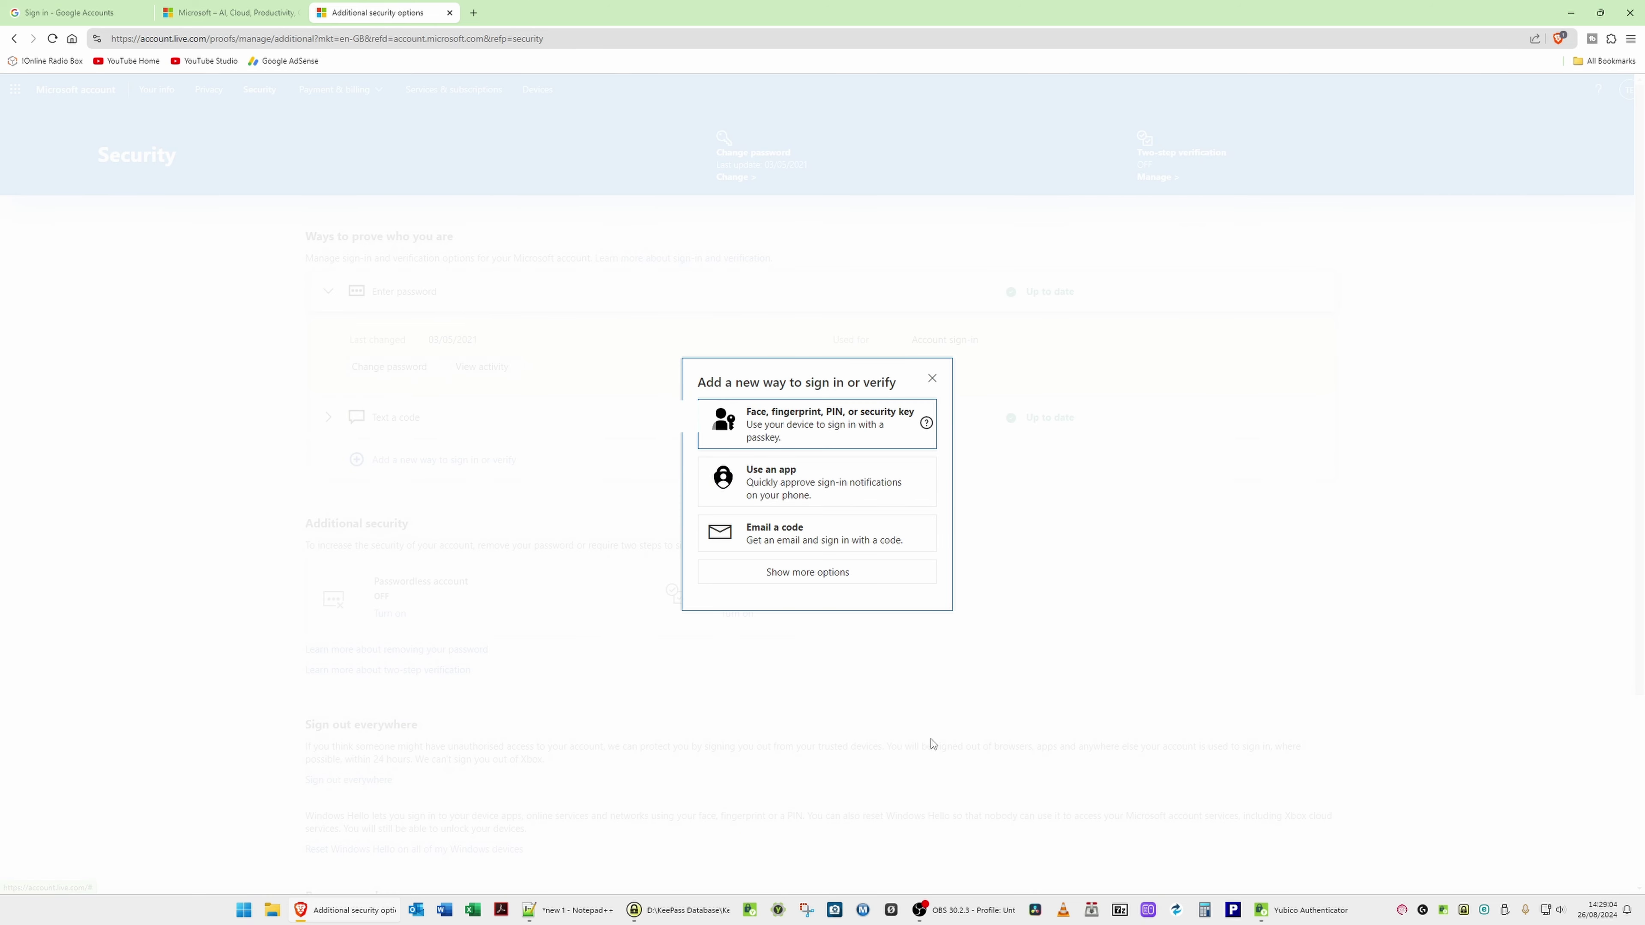
pyautogui.click(780, 483)
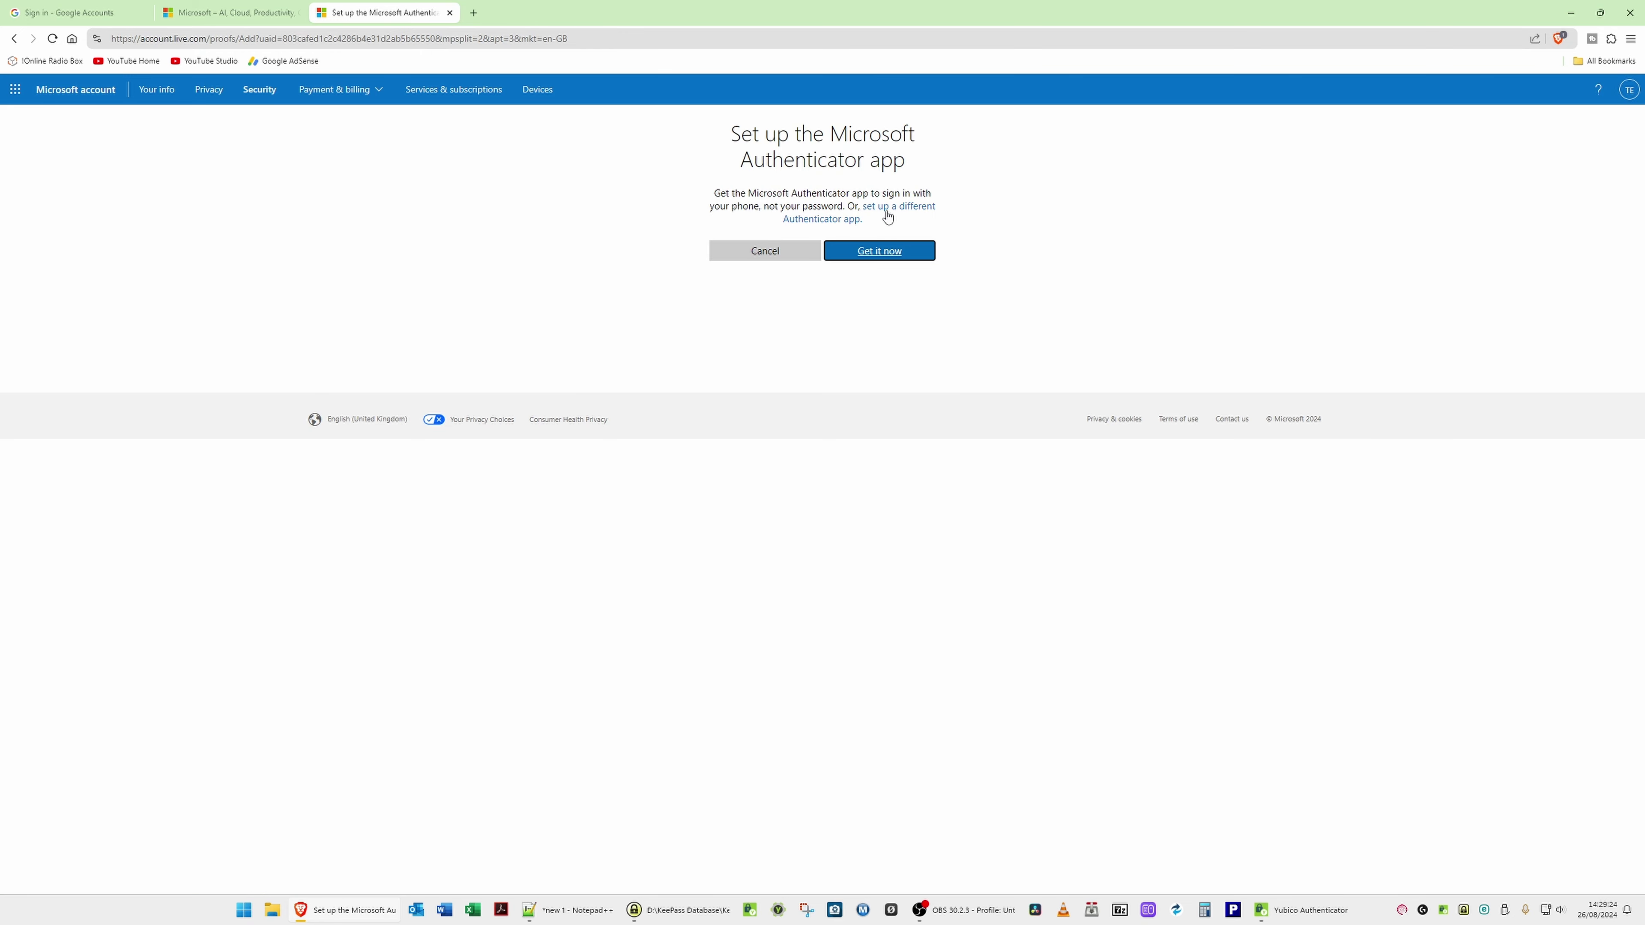
pyautogui.click(824, 222)
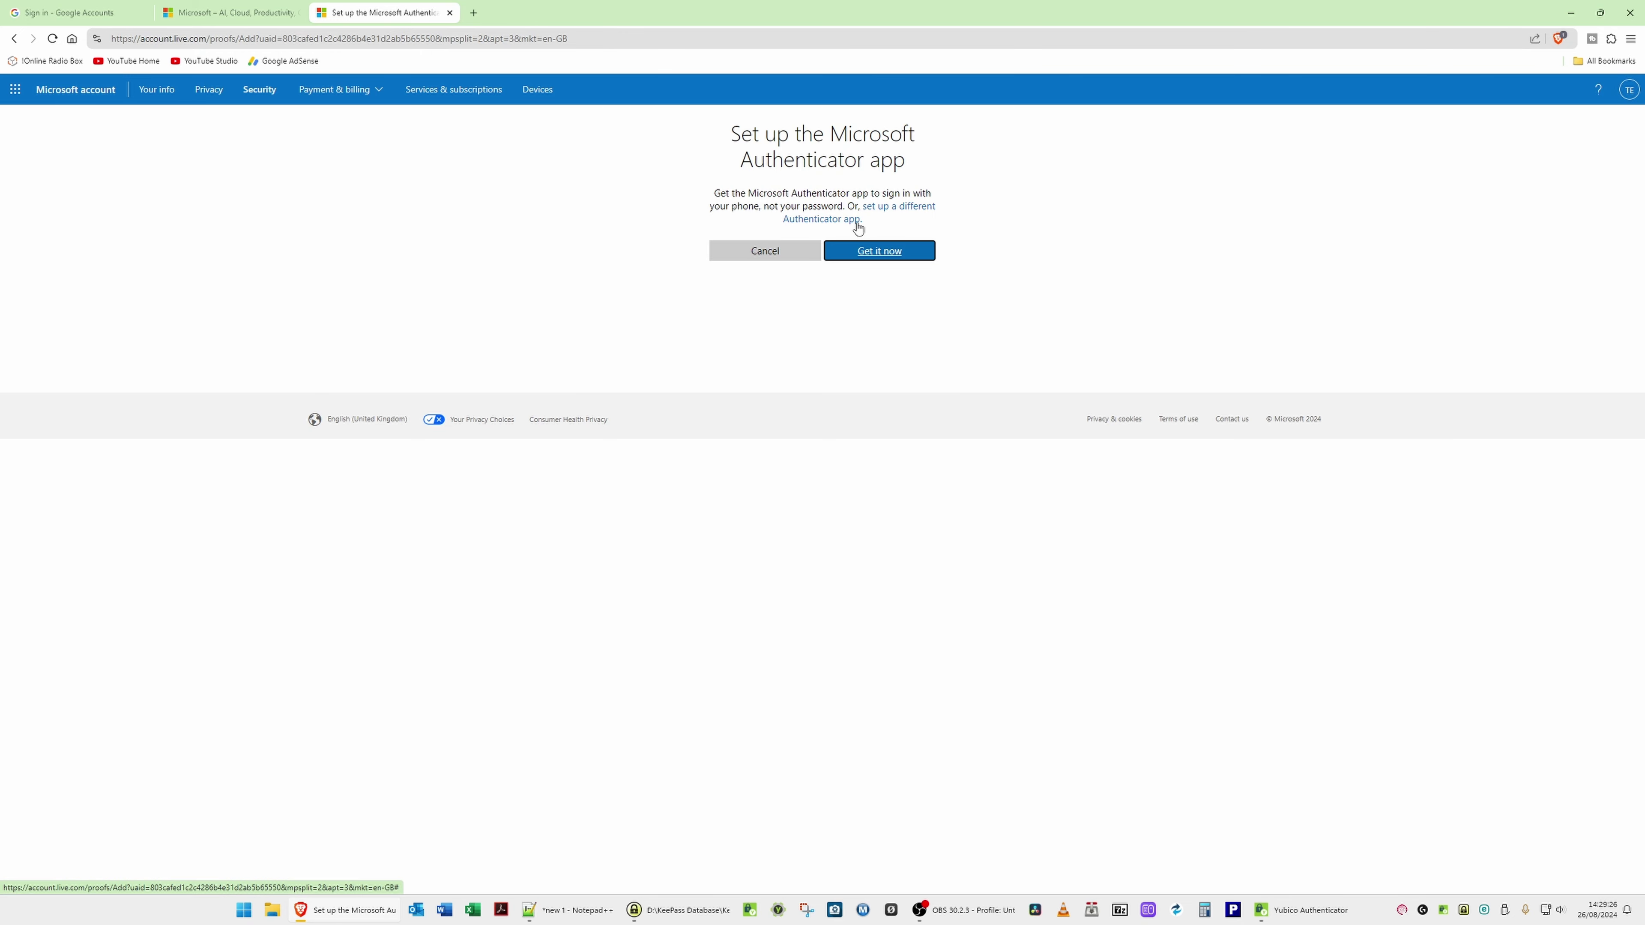
# Step: Show the pairing QR code for a different authenticator app with Yubico Authenticator beside it
pyautogui.click(910, 211)
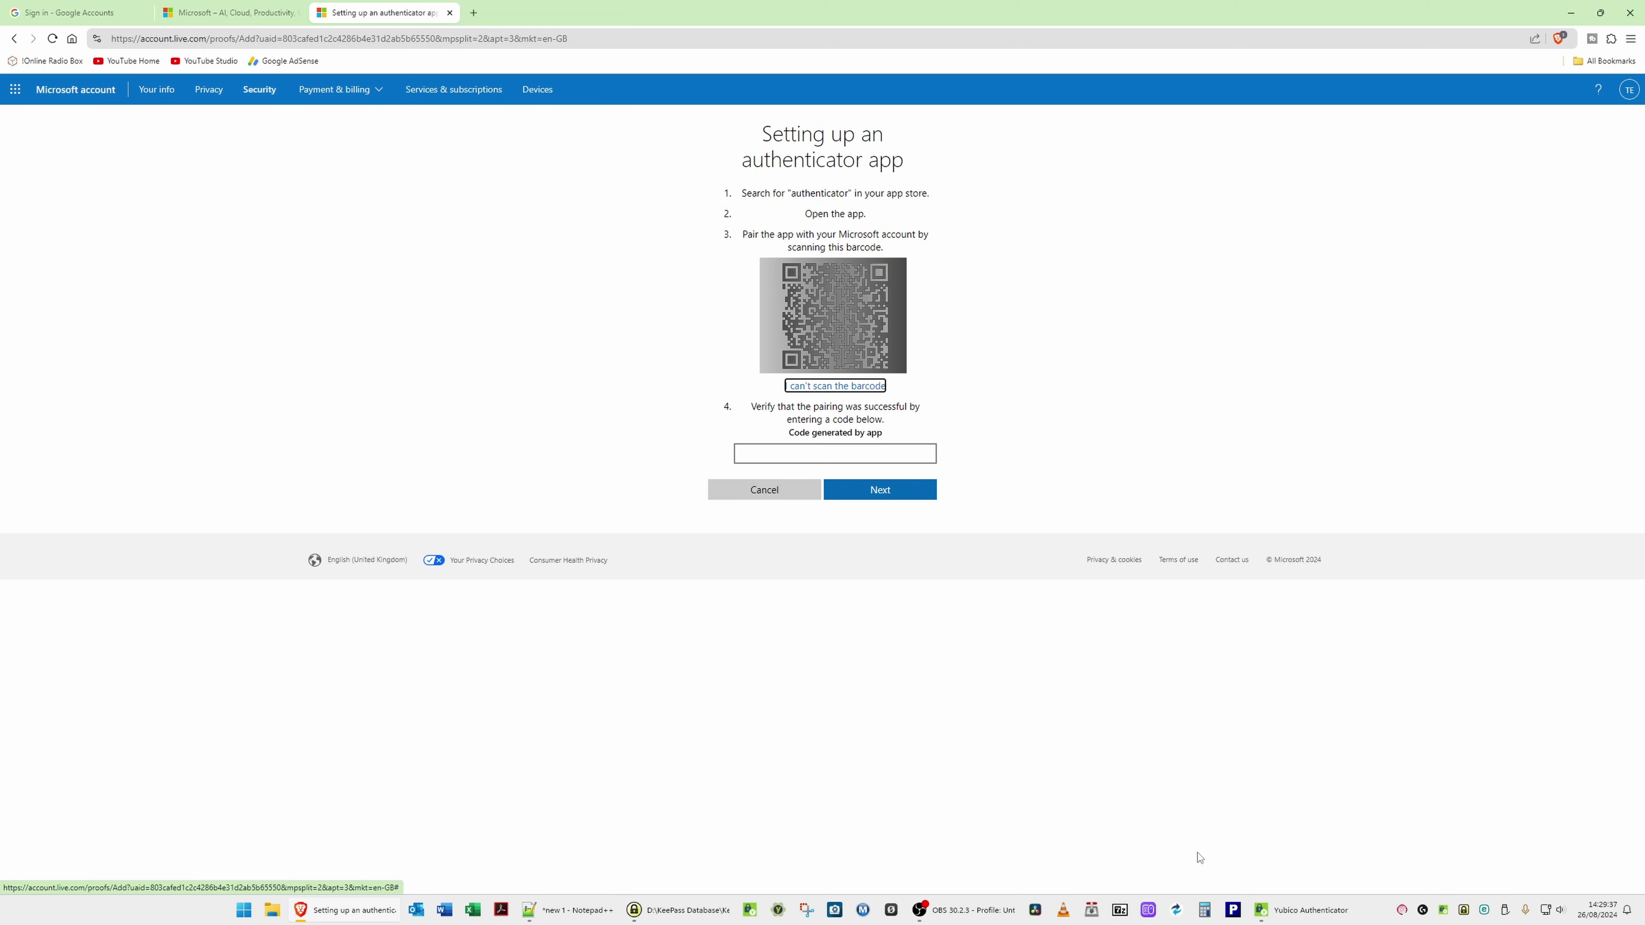
pyautogui.moveTo(1321, 917)
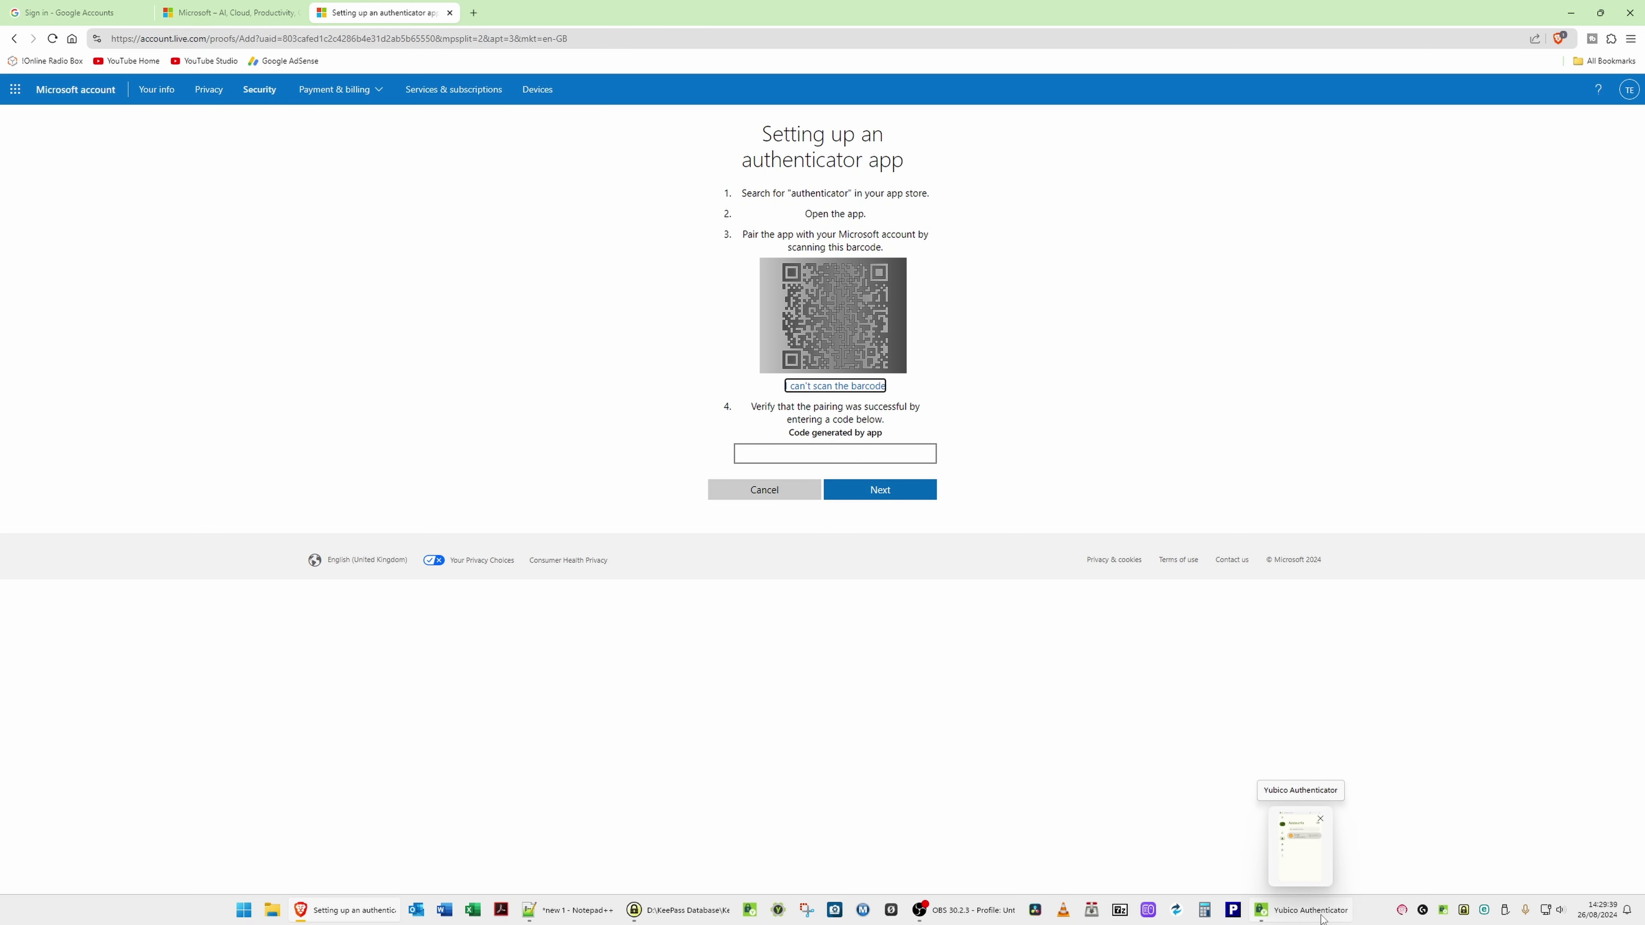
pyautogui.click(1321, 917)
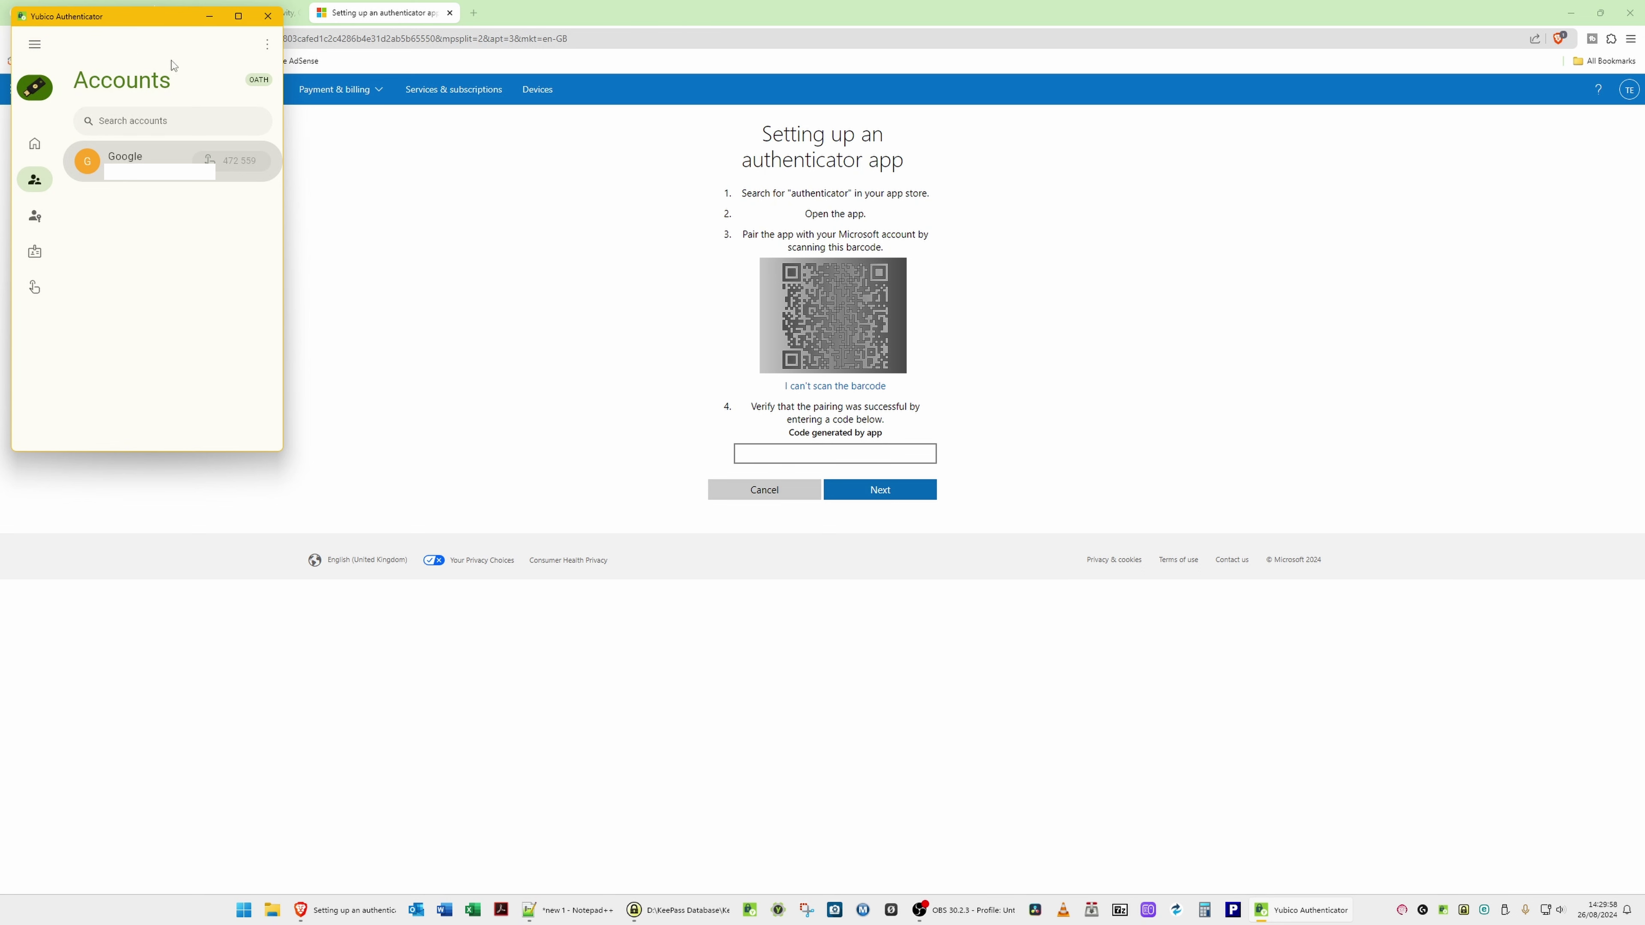
# Step: Add the Microsoft account to the YubiKey by scanning its QR code, with Require touch enabled
pyautogui.click(268, 51)
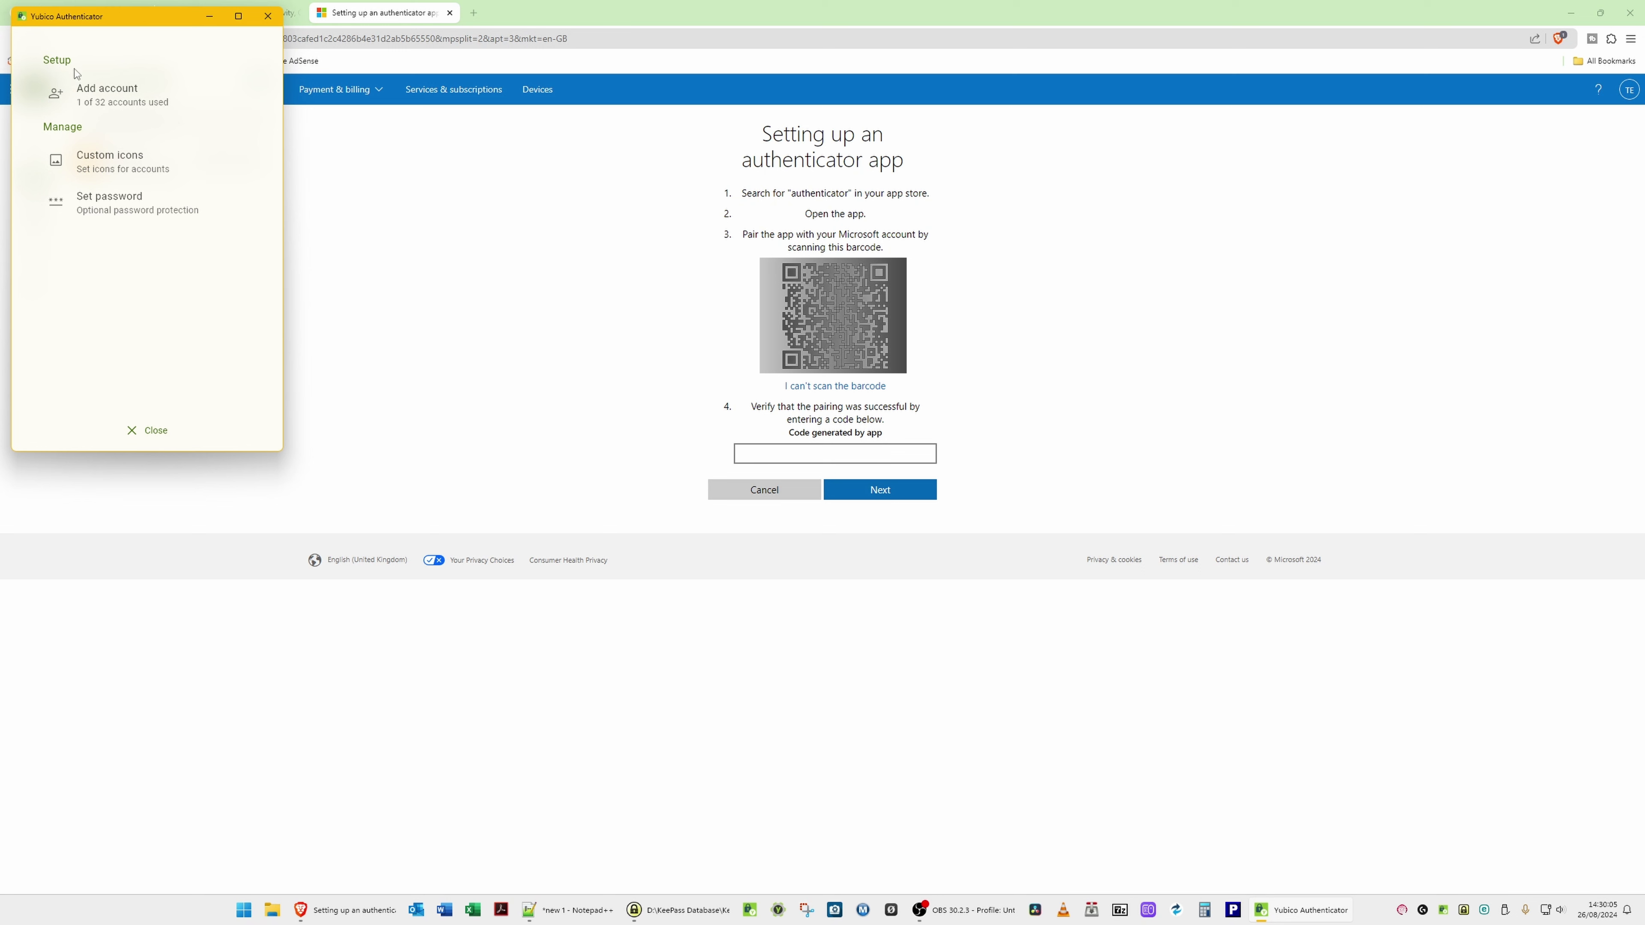
pyautogui.click(120, 100)
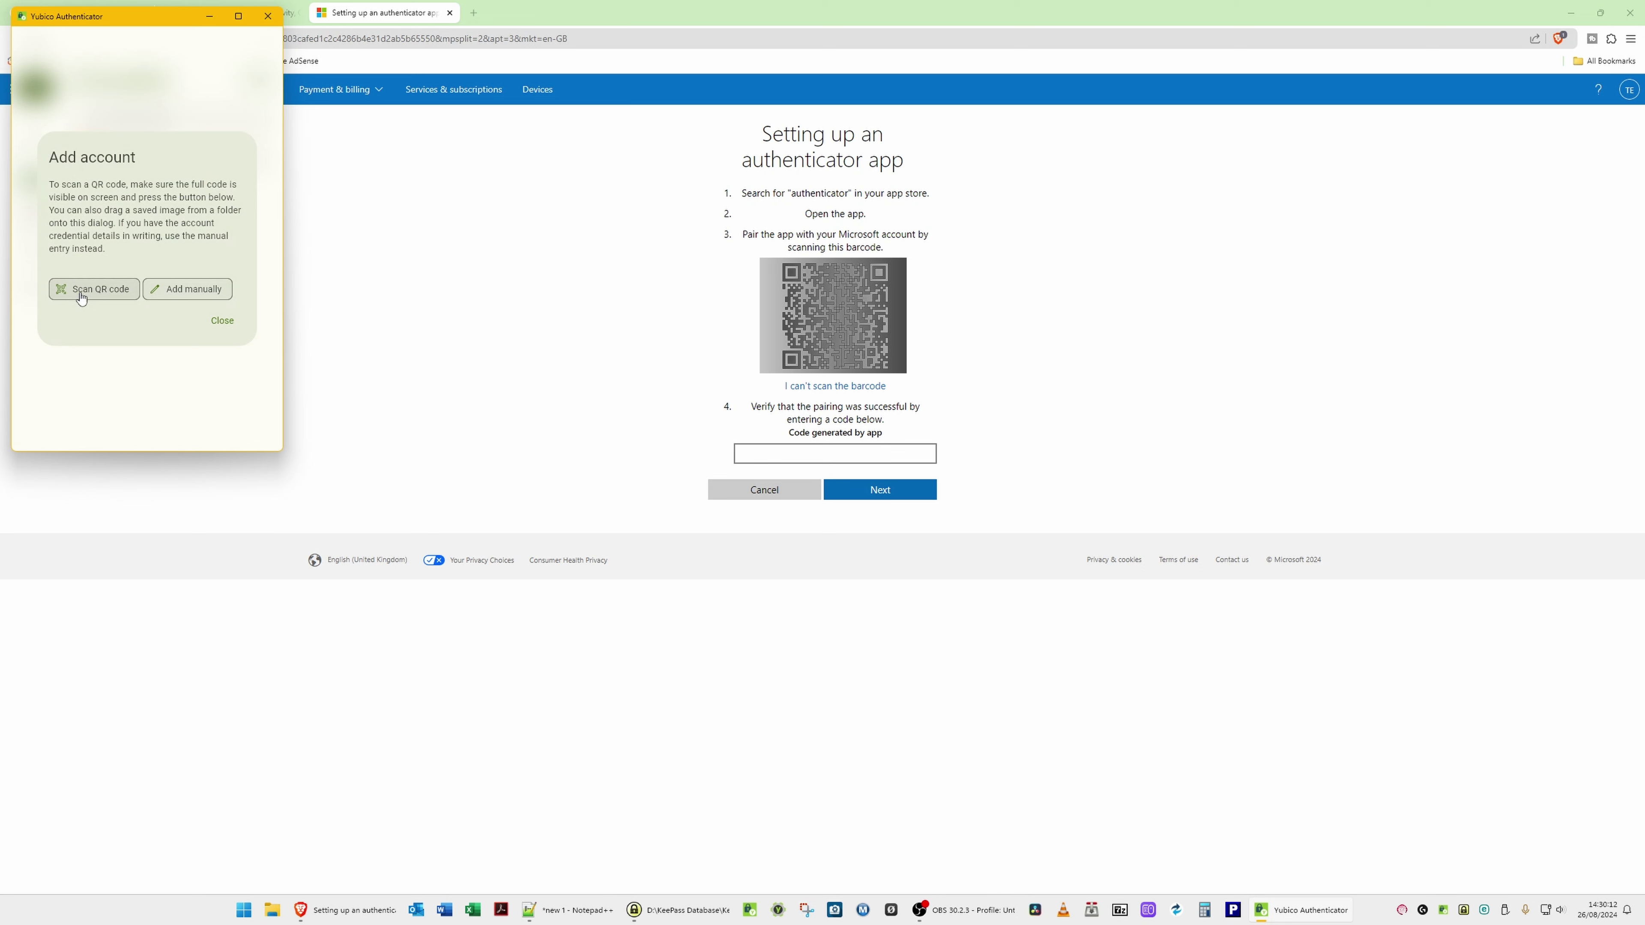
pyautogui.click(106, 297)
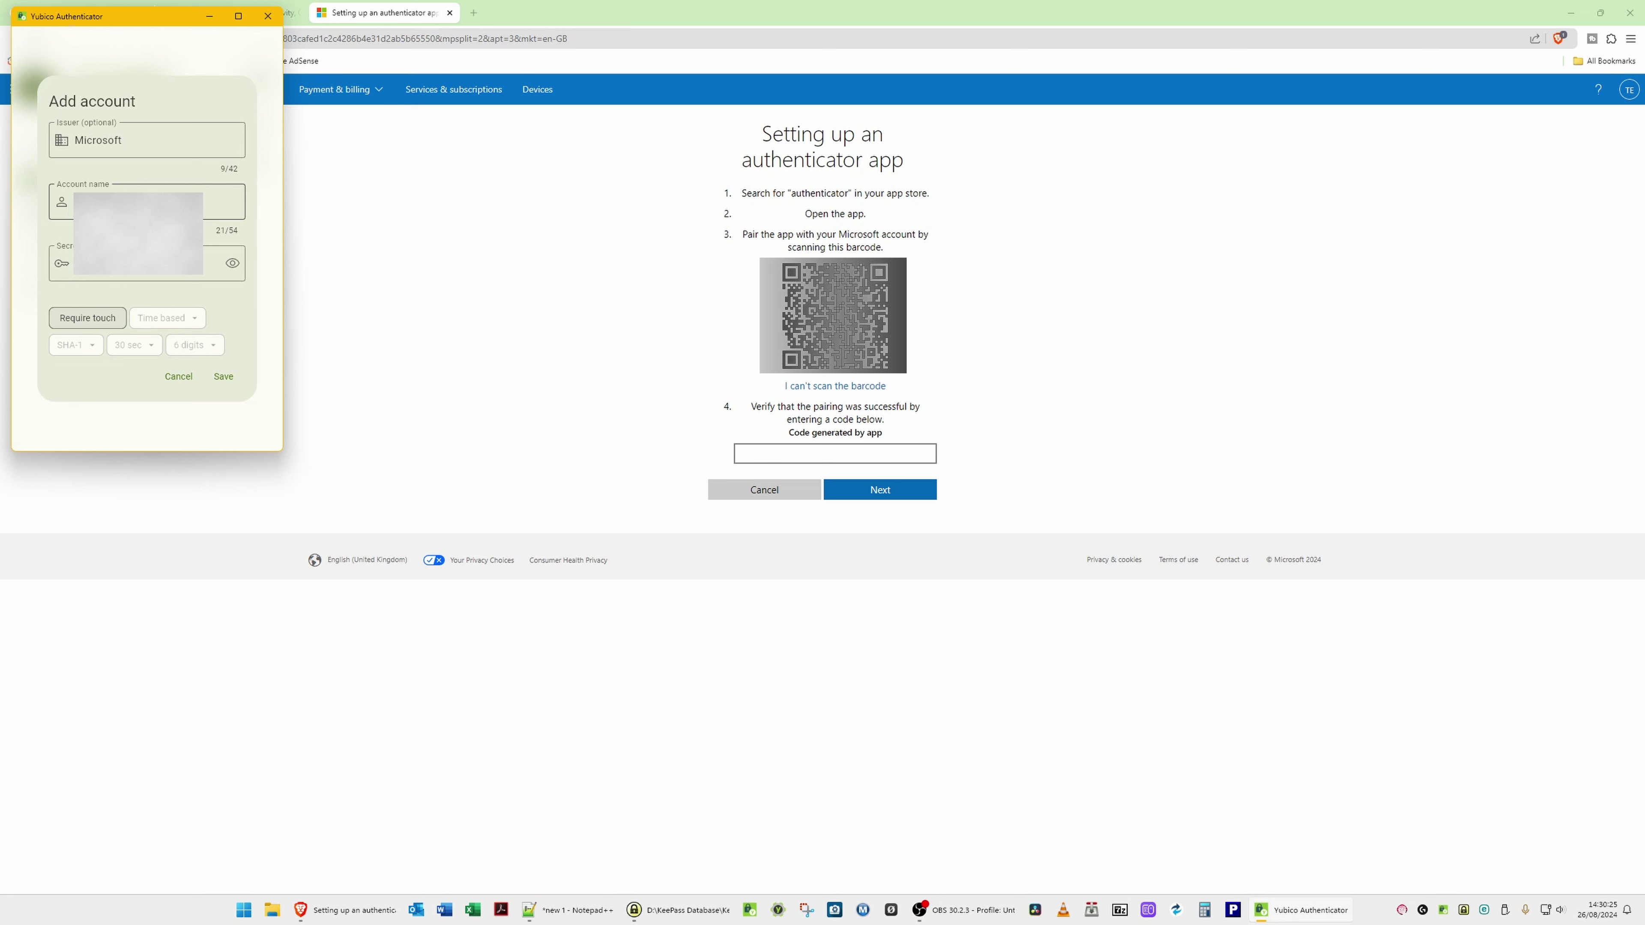
pyautogui.press('Tab')
pyautogui.click(94, 324)
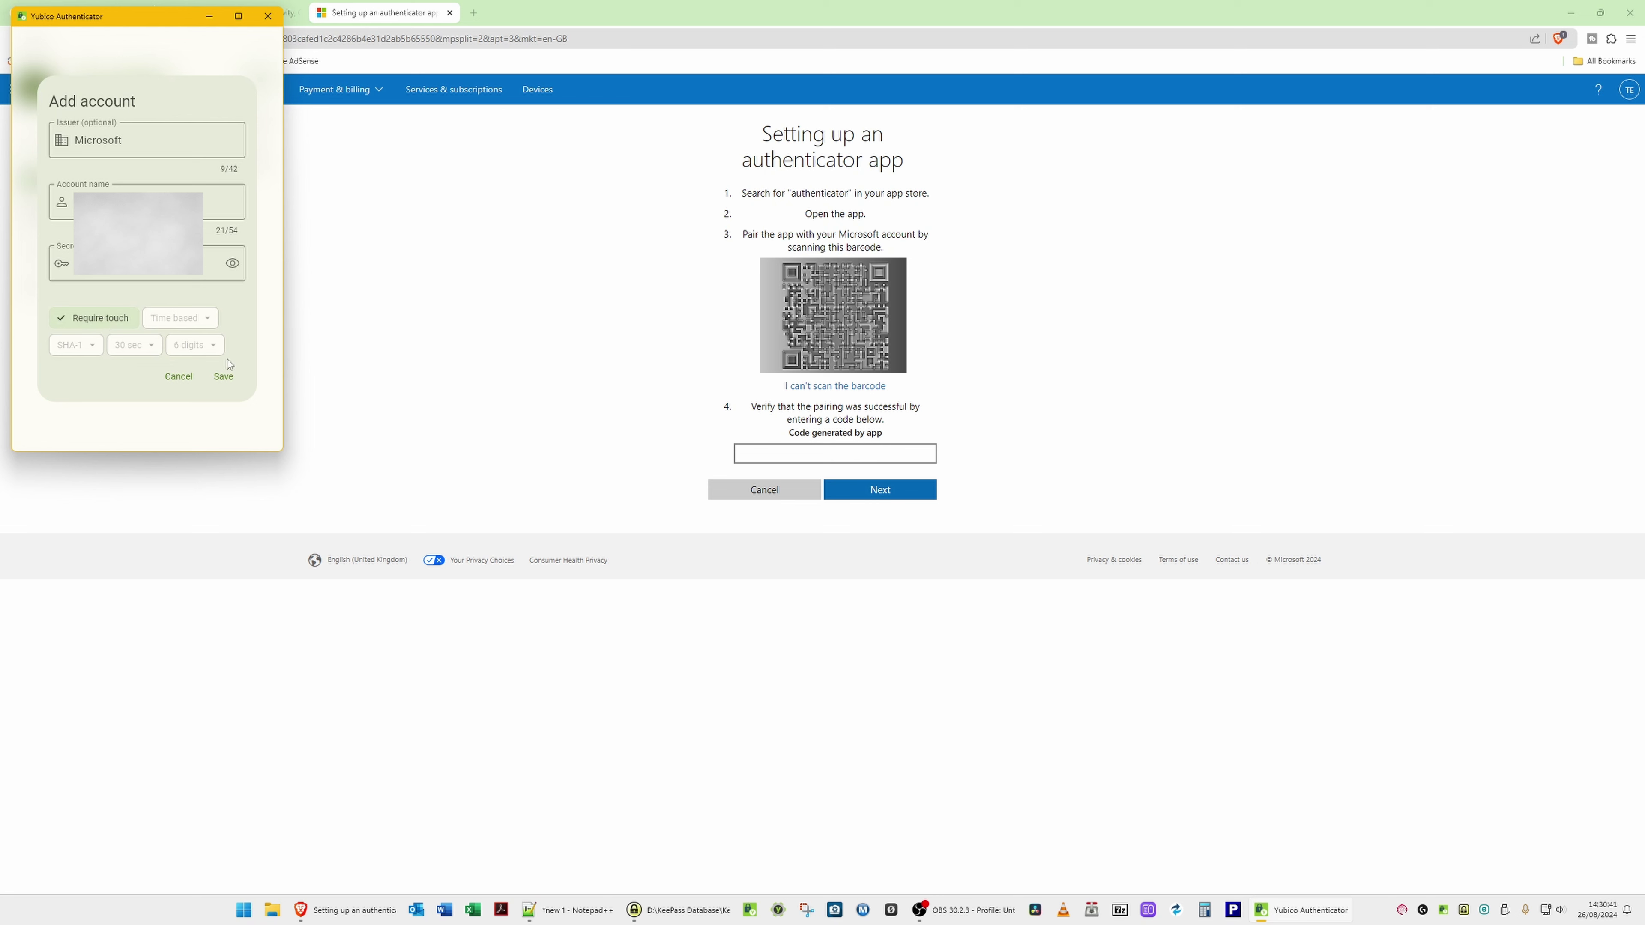
pyautogui.click(224, 377)
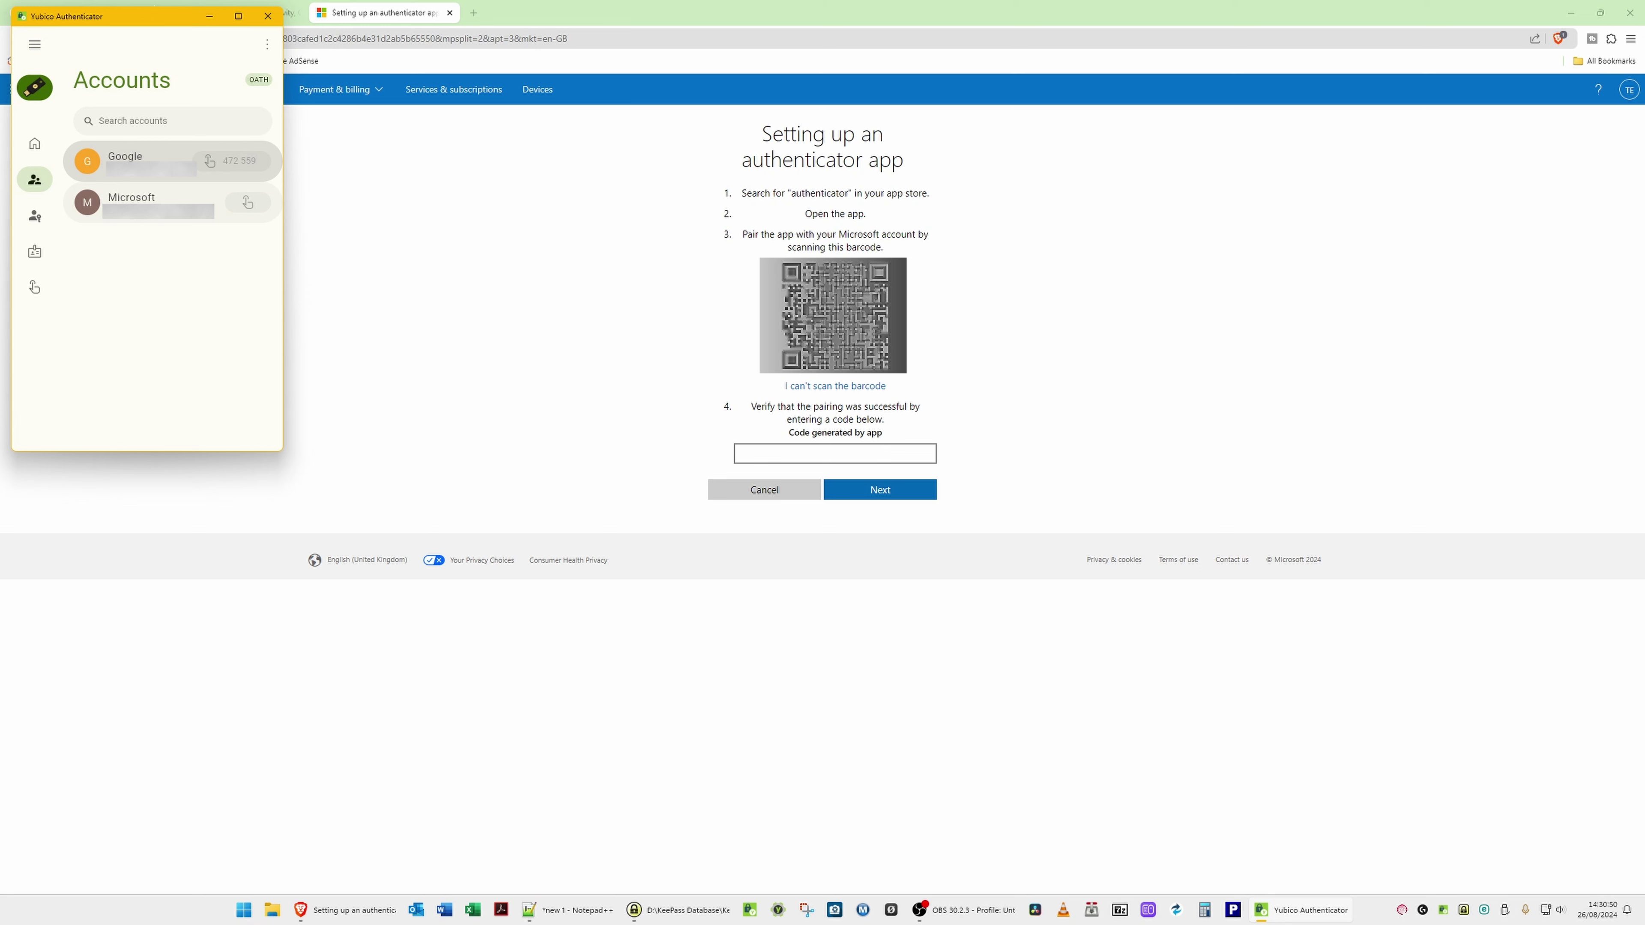
# Step: Generate a Microsoft code with a key touch and copy it to the clipboard
pyautogui.click(143, 211)
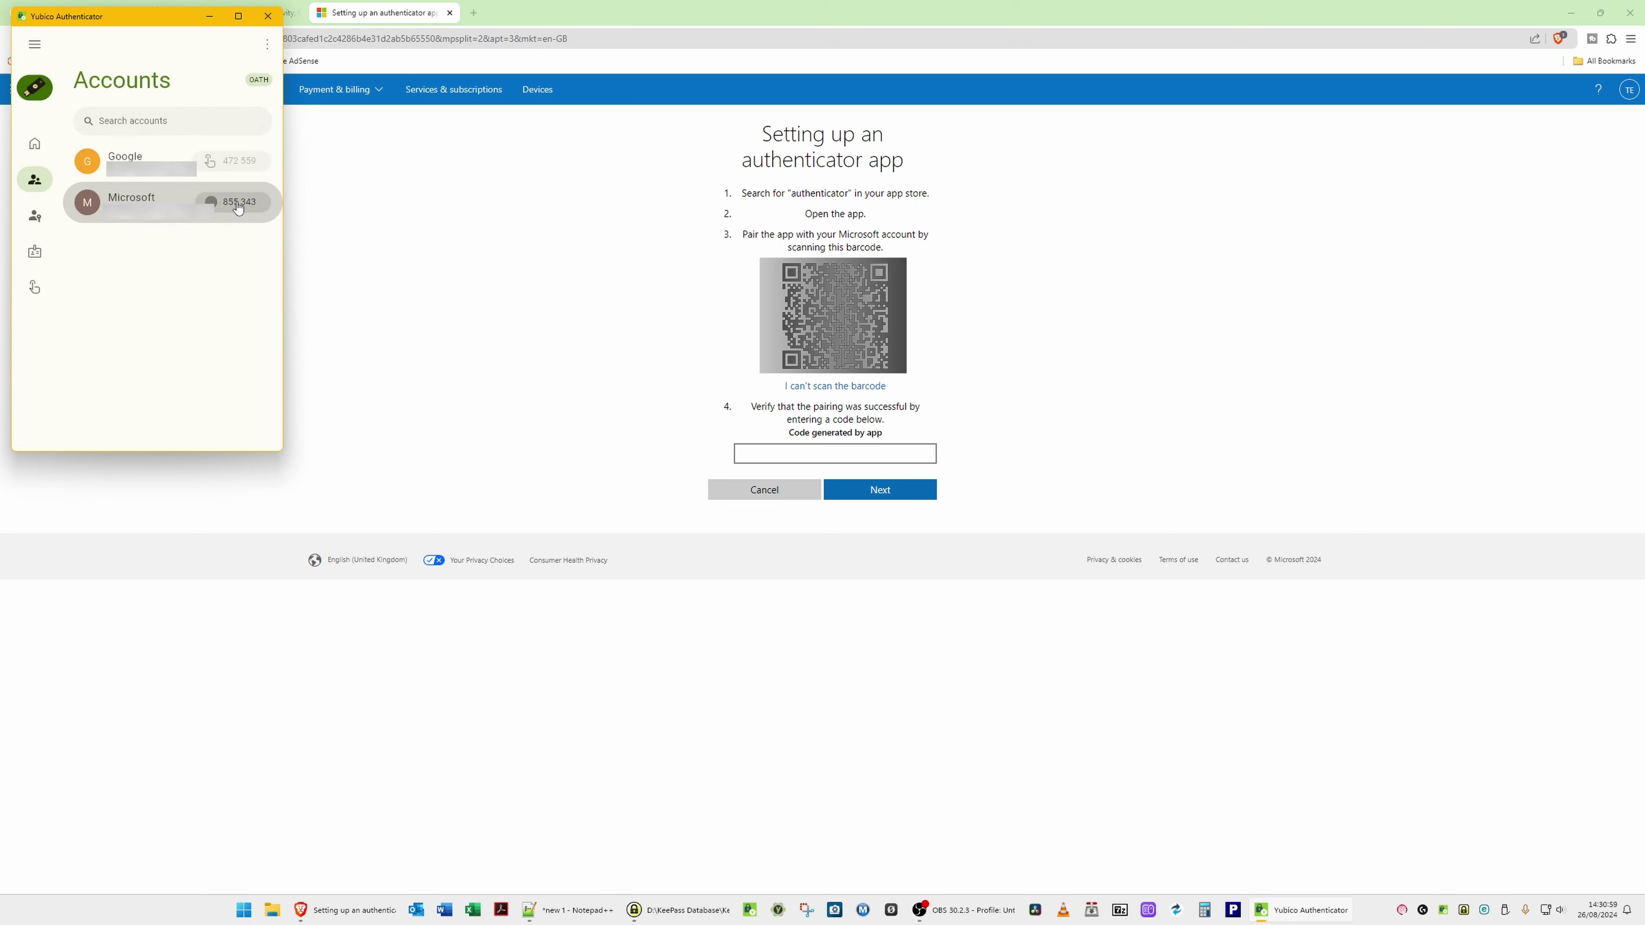
pyautogui.click(239, 206)
pyautogui.click(238, 202)
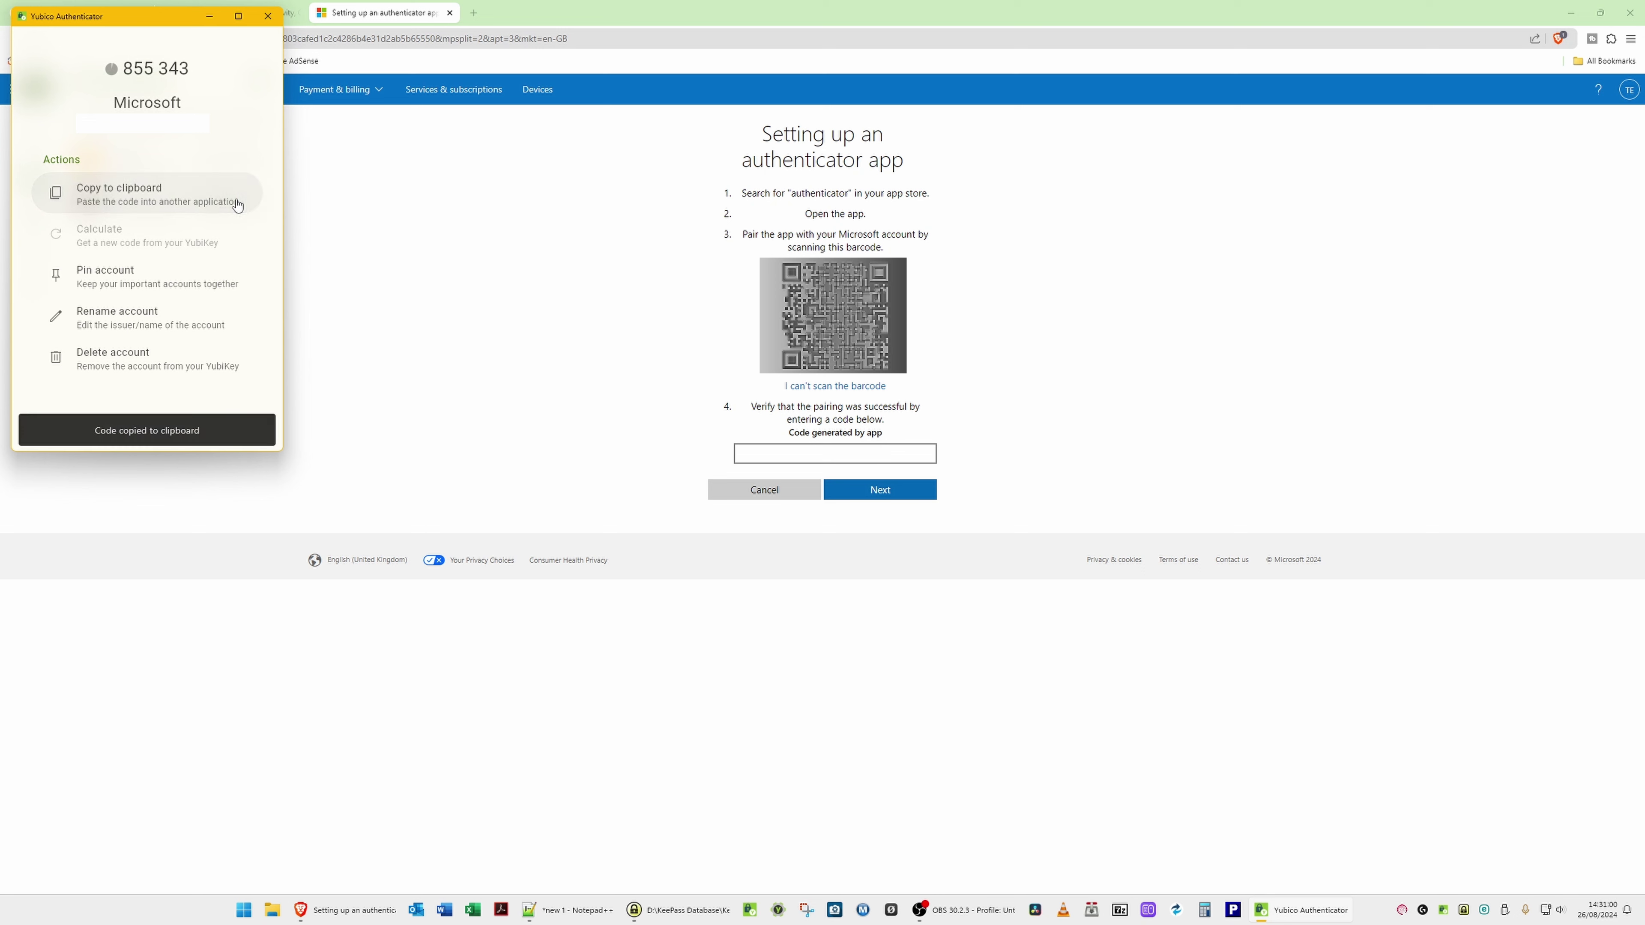
pyautogui.click(122, 197)
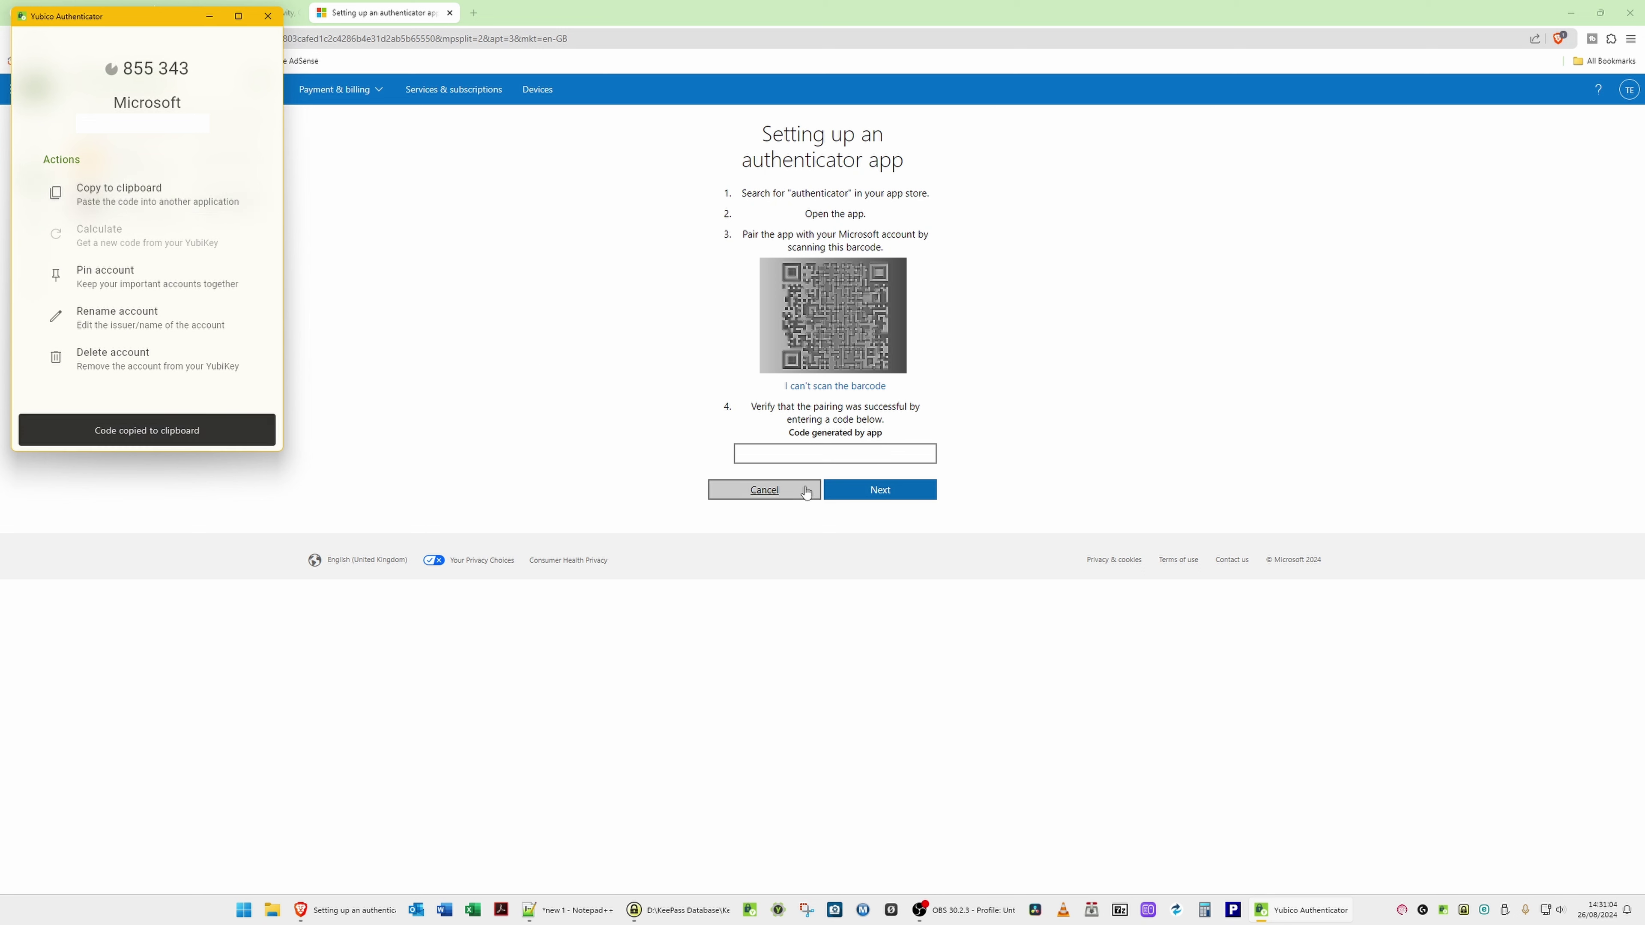
# Step: Paste the copied code into Microsoft's pairing code field and submit it
pyautogui.rightClick(818, 454)
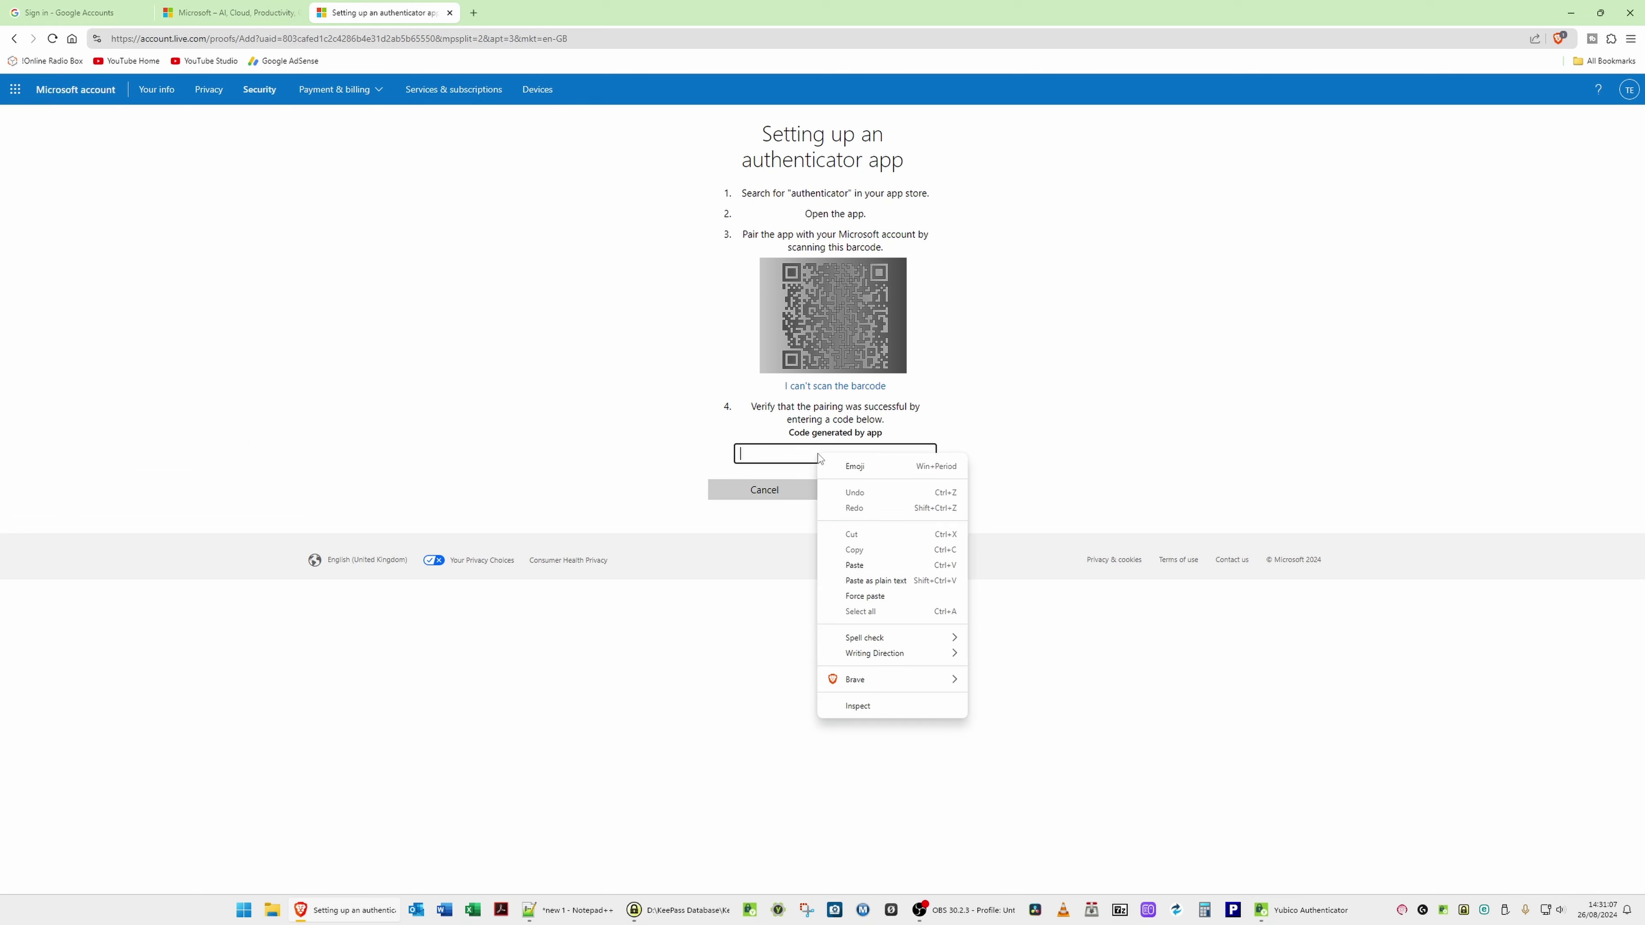
pyautogui.click(874, 576)
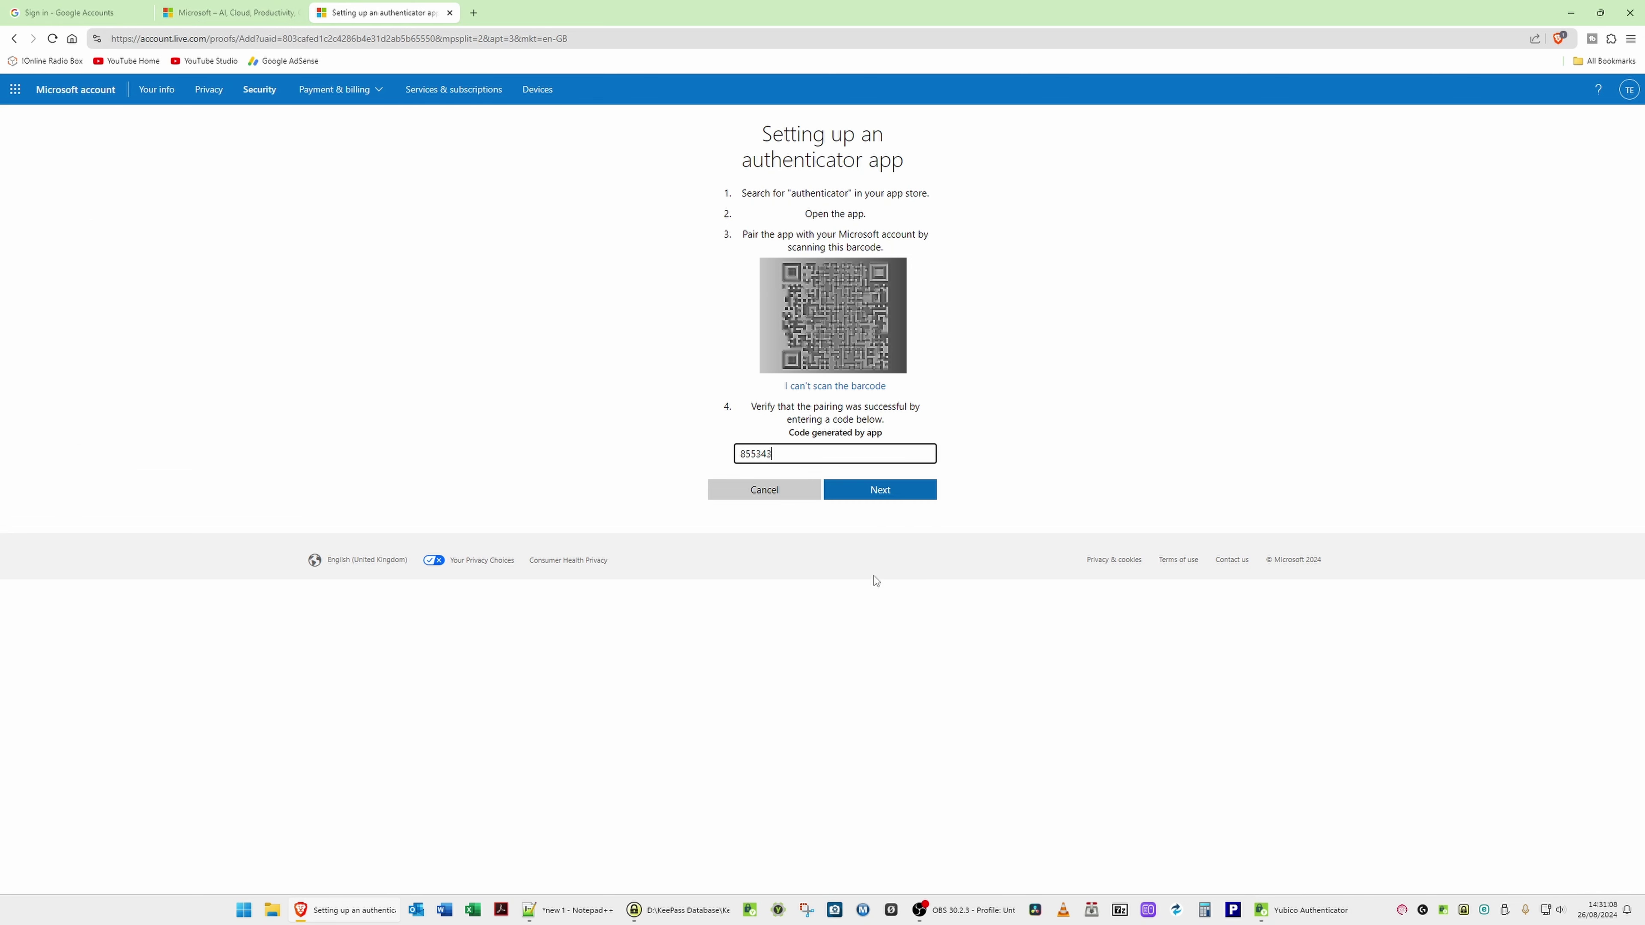
pyautogui.click(880, 492)
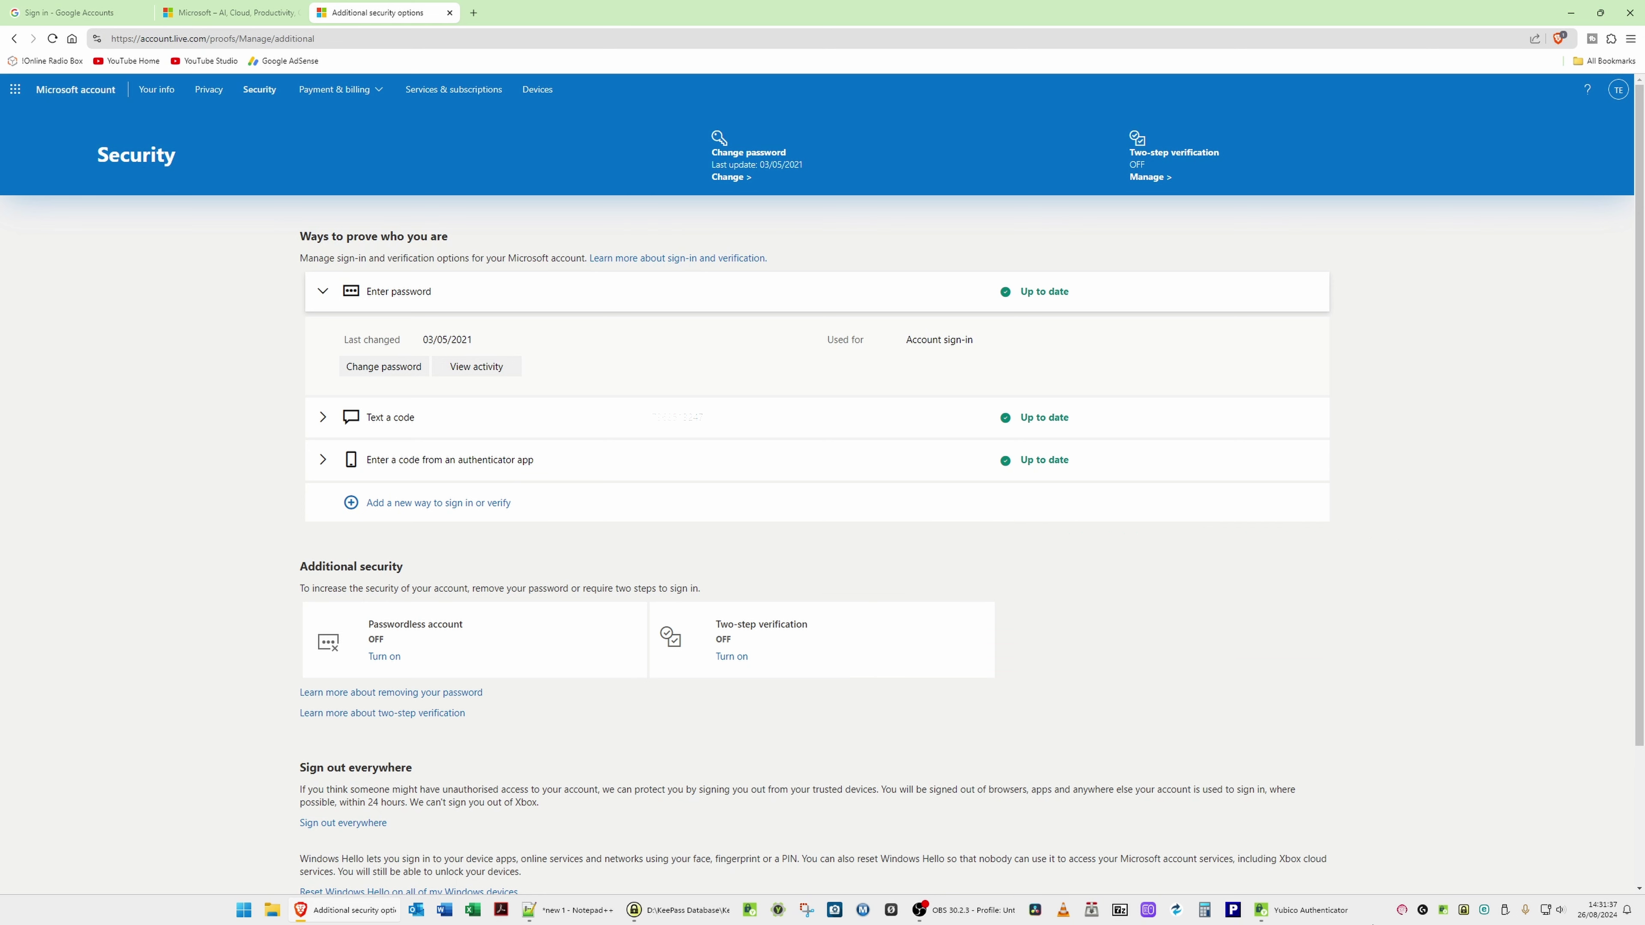
# Step: Finish pairing so 'Enter a code from an authenticator app' shows as up to date
pyautogui.moveTo(1321, 914)
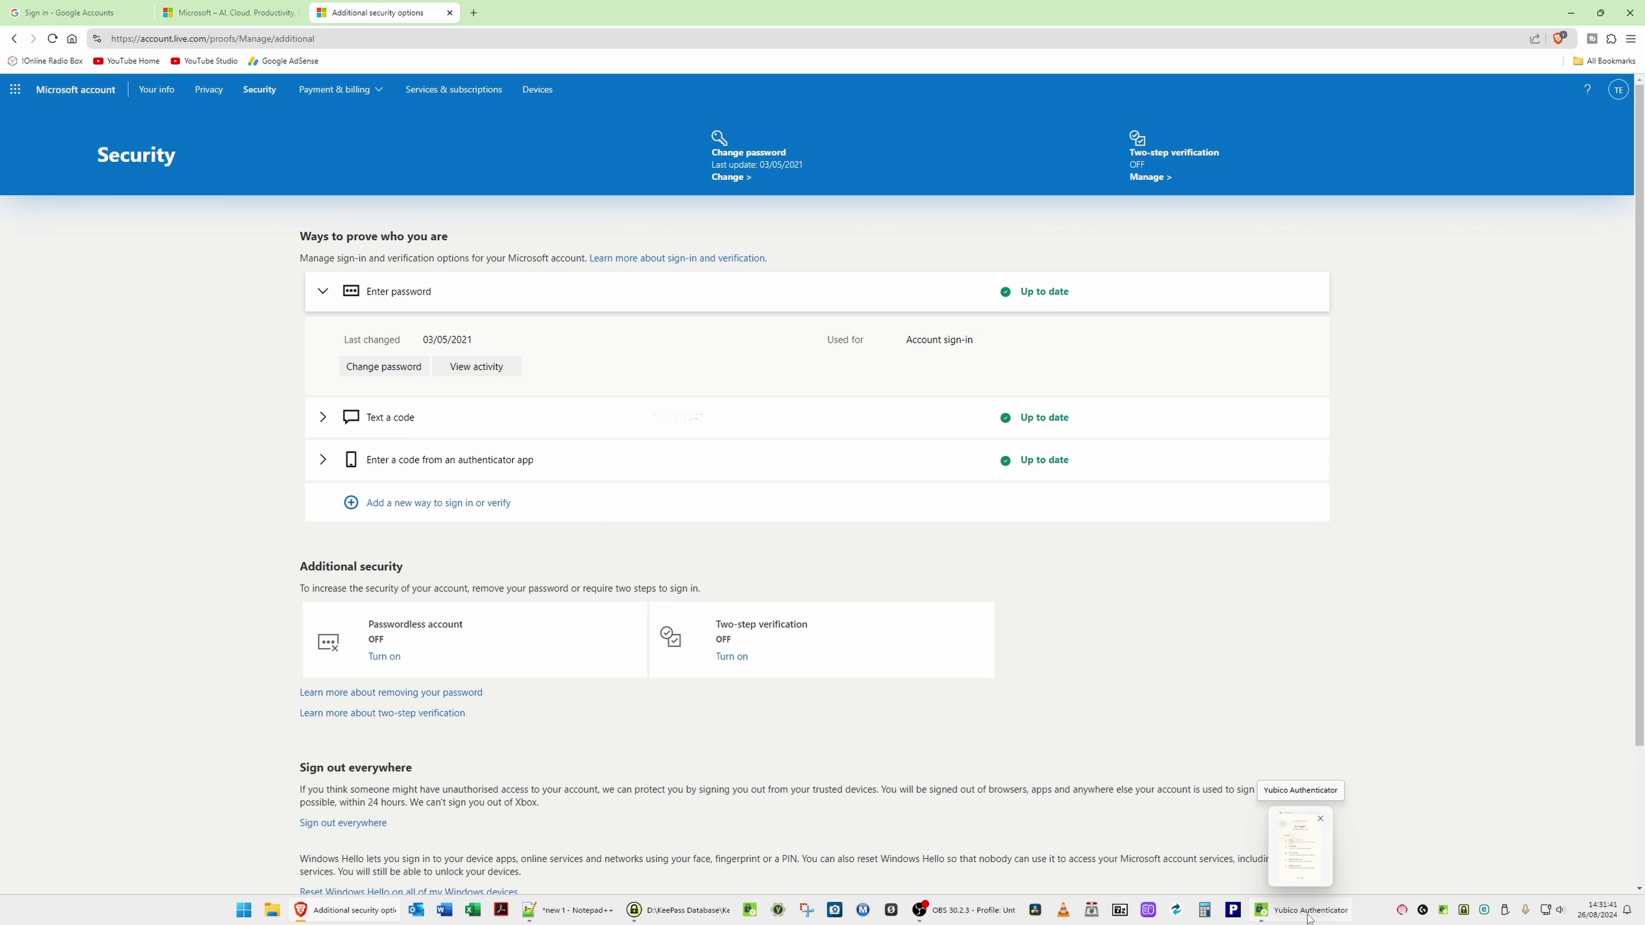
# Step: Return to Yubico Authenticator and close the Microsoft details, showing both Google and Microsoft accounts
pyautogui.click(1307, 915)
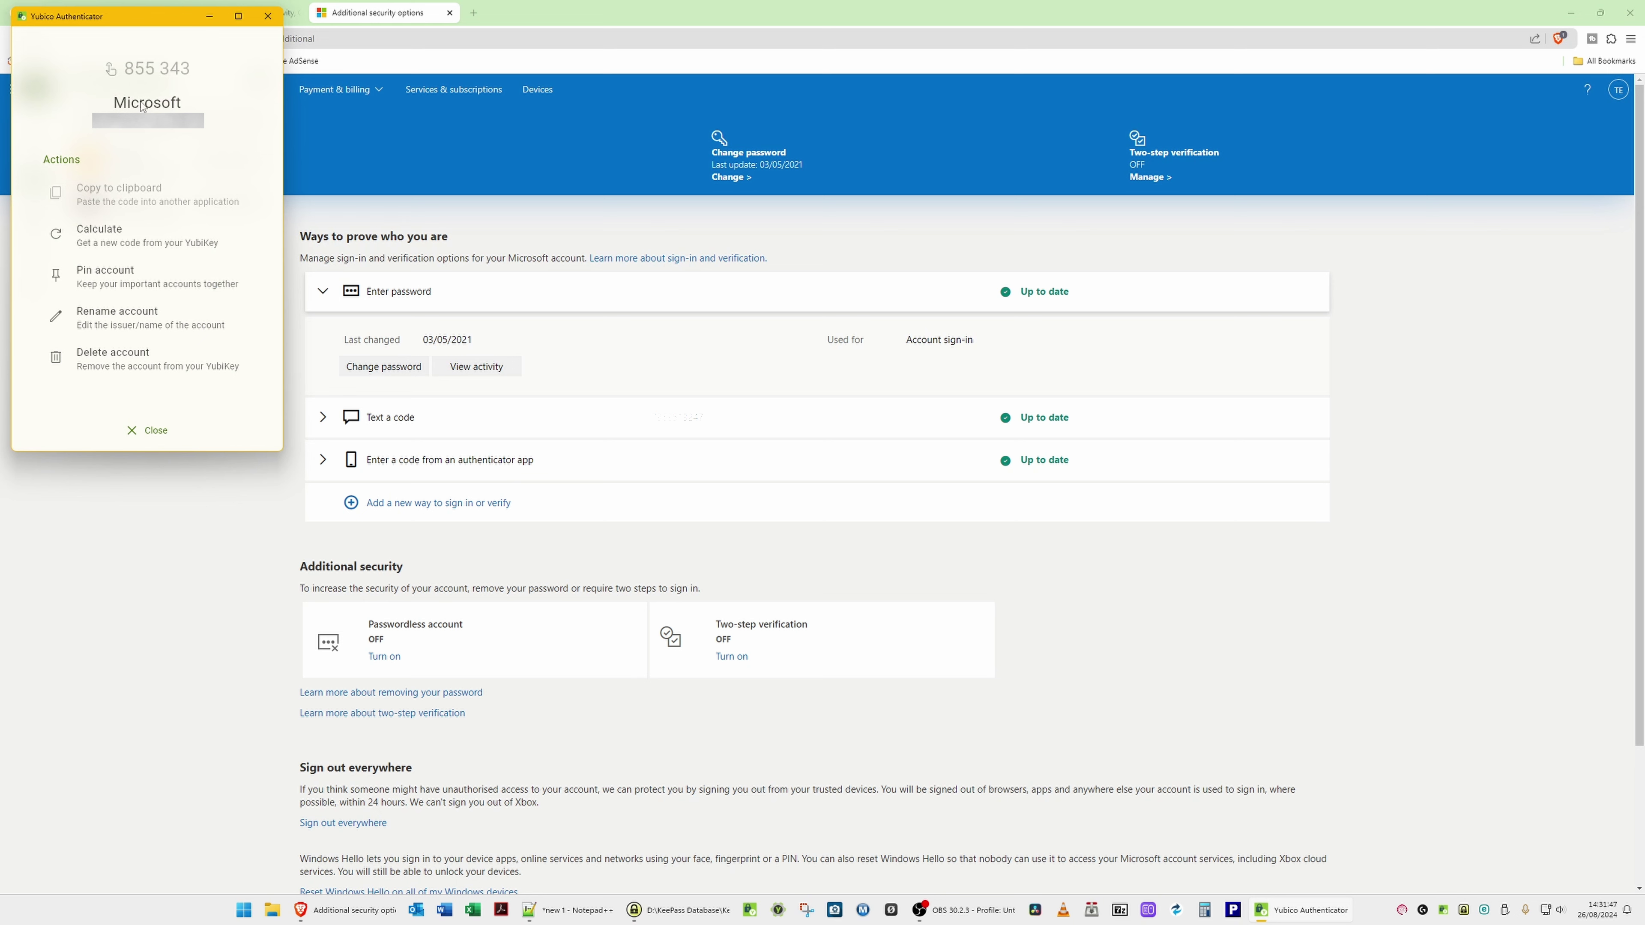
pyautogui.click(157, 432)
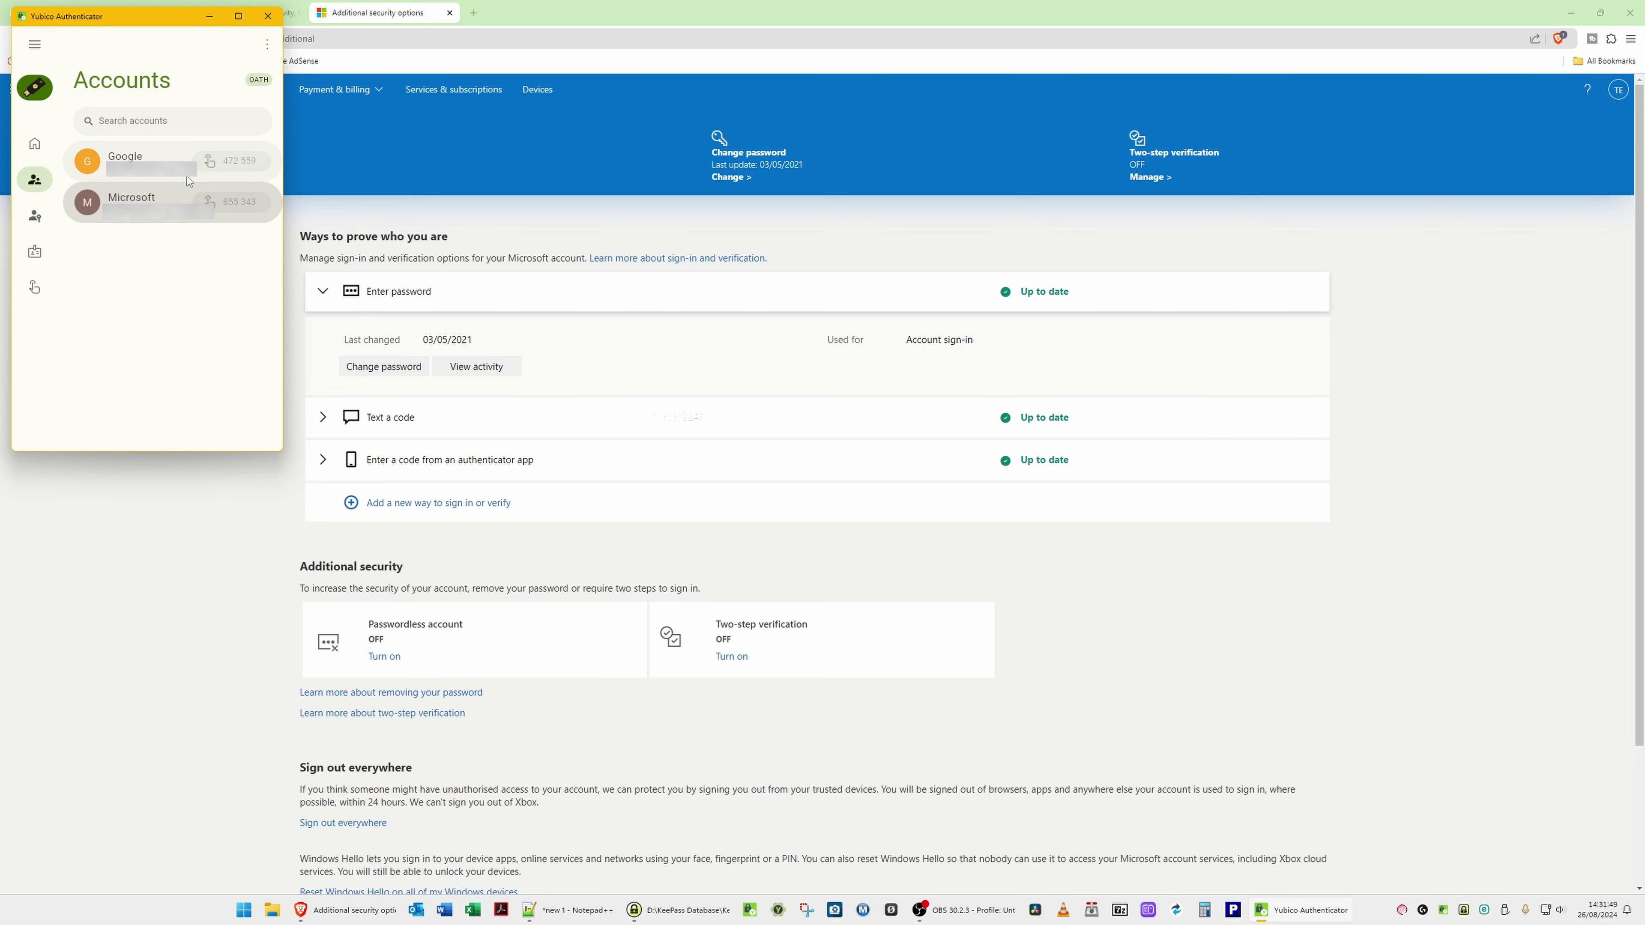